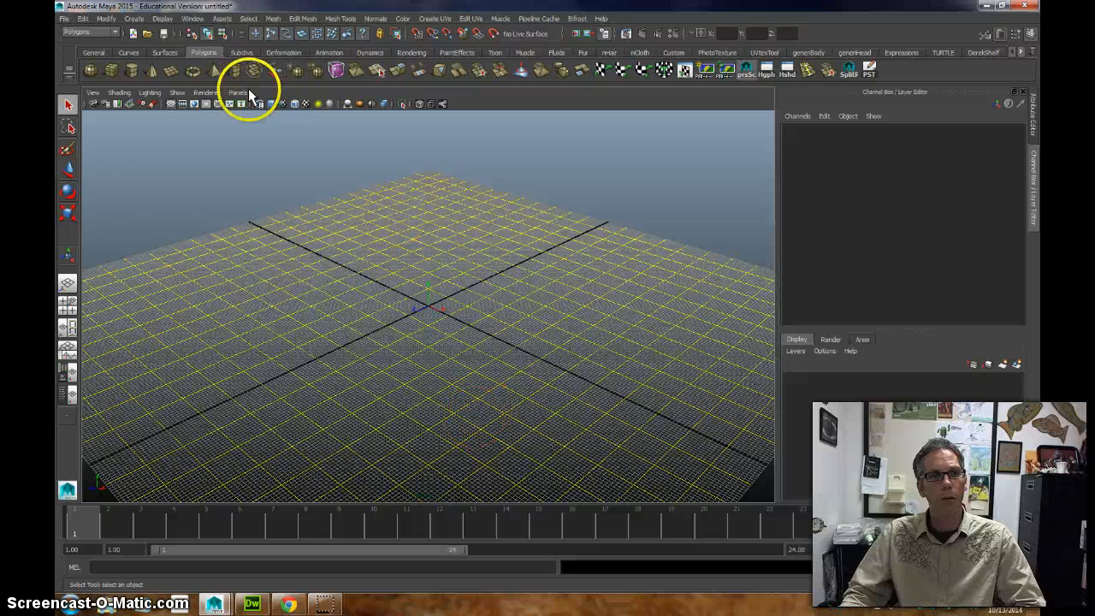
Create a polygon sphere and set both its axis and height subdivisions to 8.
left_click(84, 71)
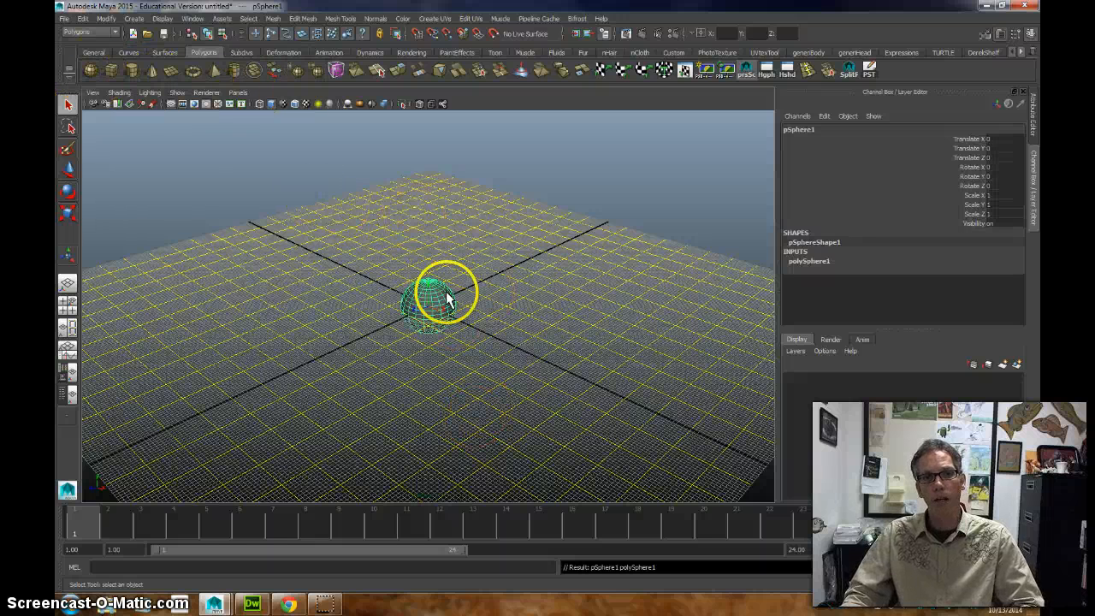
left_click(812, 261)
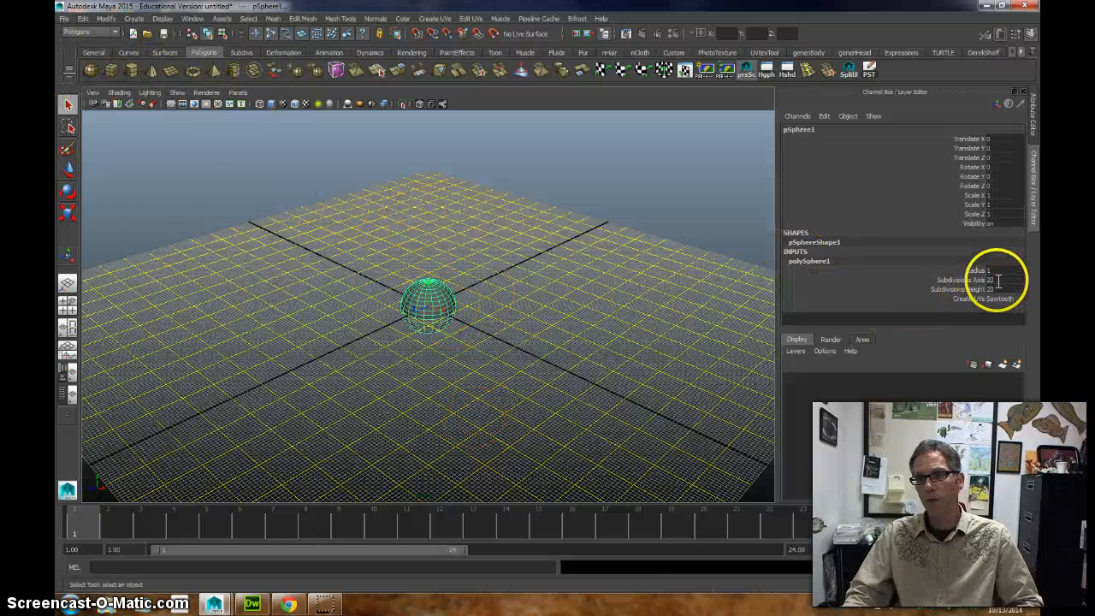
left_click_drag(995, 280, 992, 289)
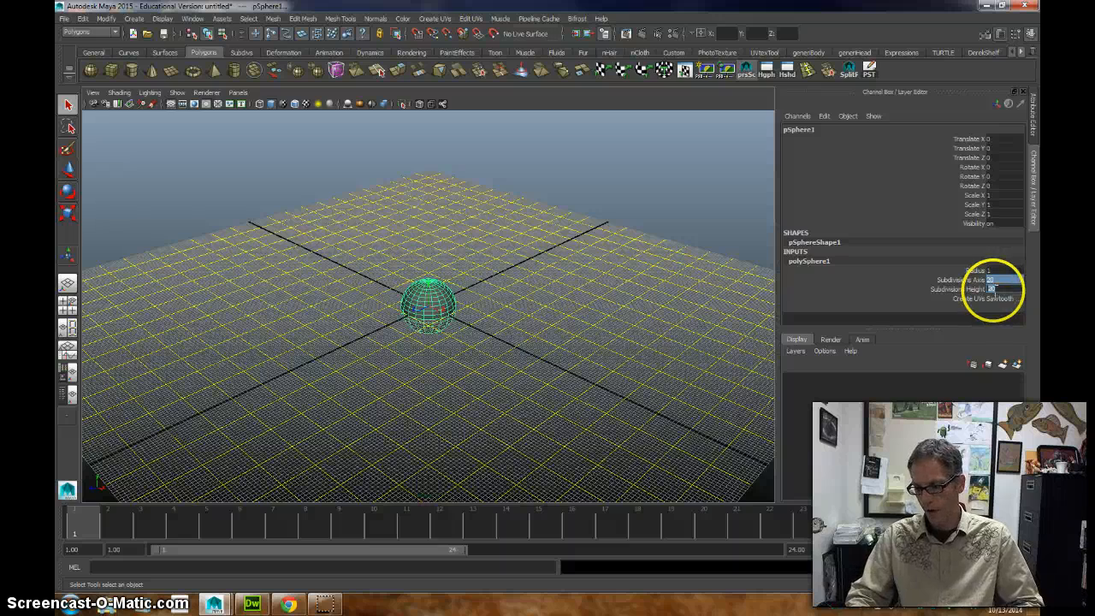
type("8")
key("Return")
Examine the sphere's top pole in vertex mode, selecting the vertex where the triangles meet and clearing the selection.
scroll(524, 271, "up", 5)
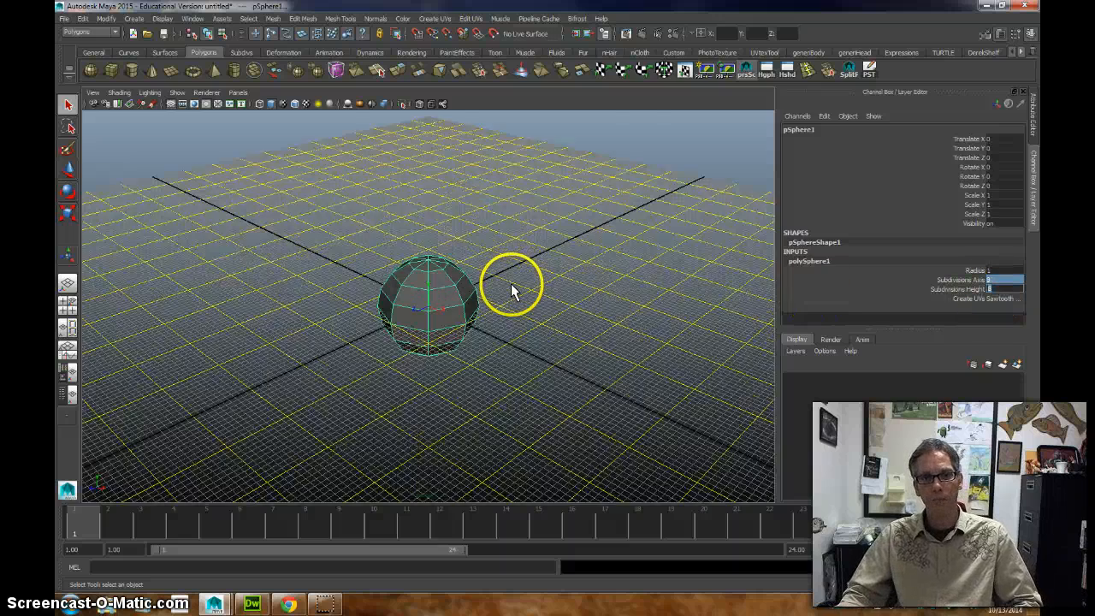
middle_click_drag(544, 243, 562, 265, "alt")
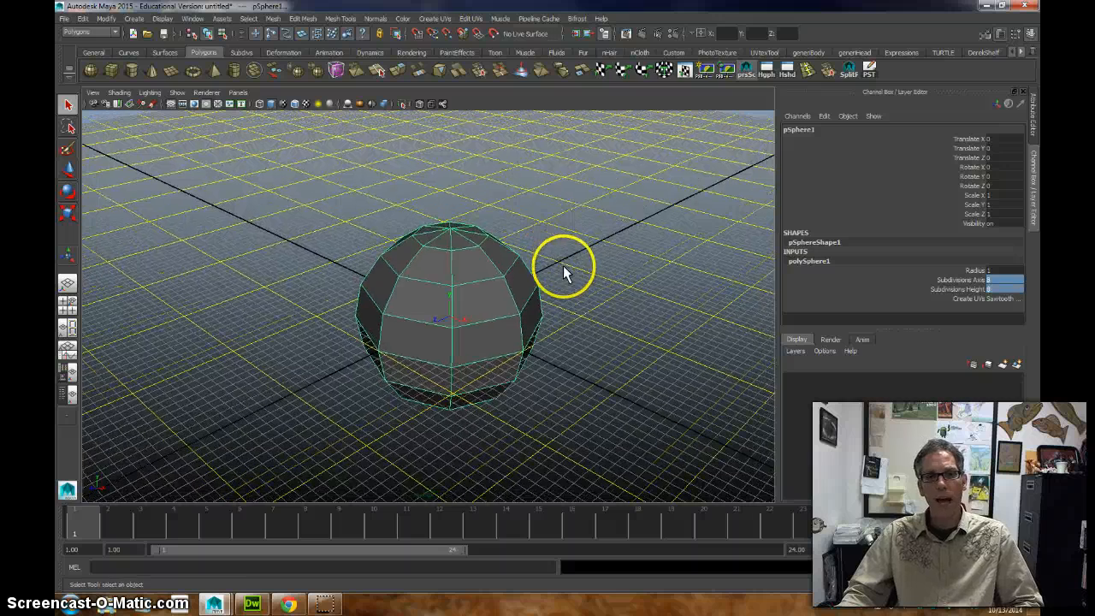
left_click_drag(515, 296, 516, 297, "alt")
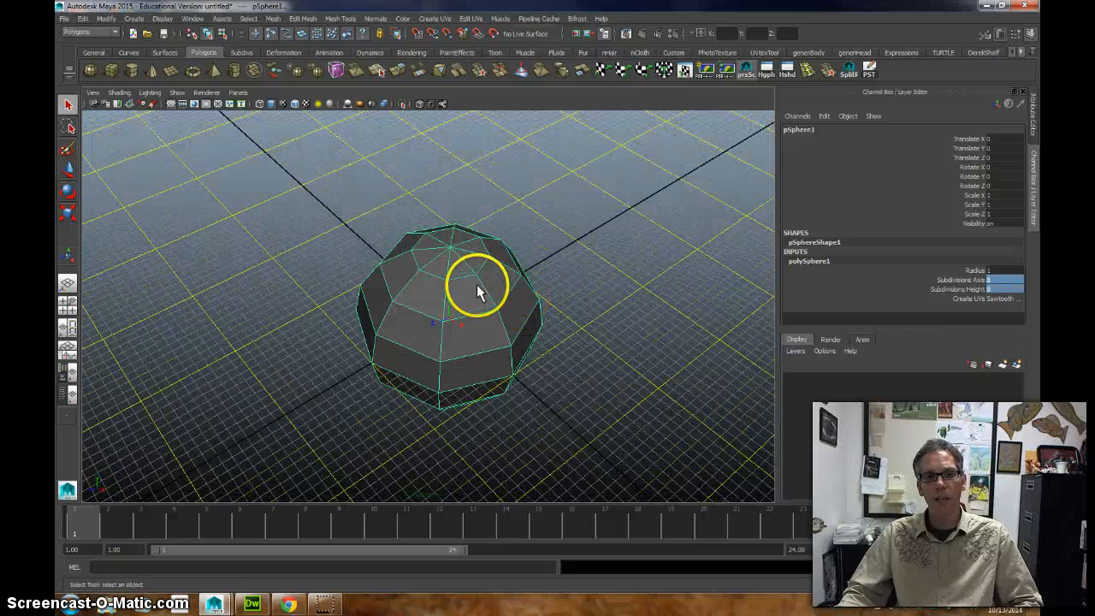
right_click_drag(611, 299, 516, 256, "alt")
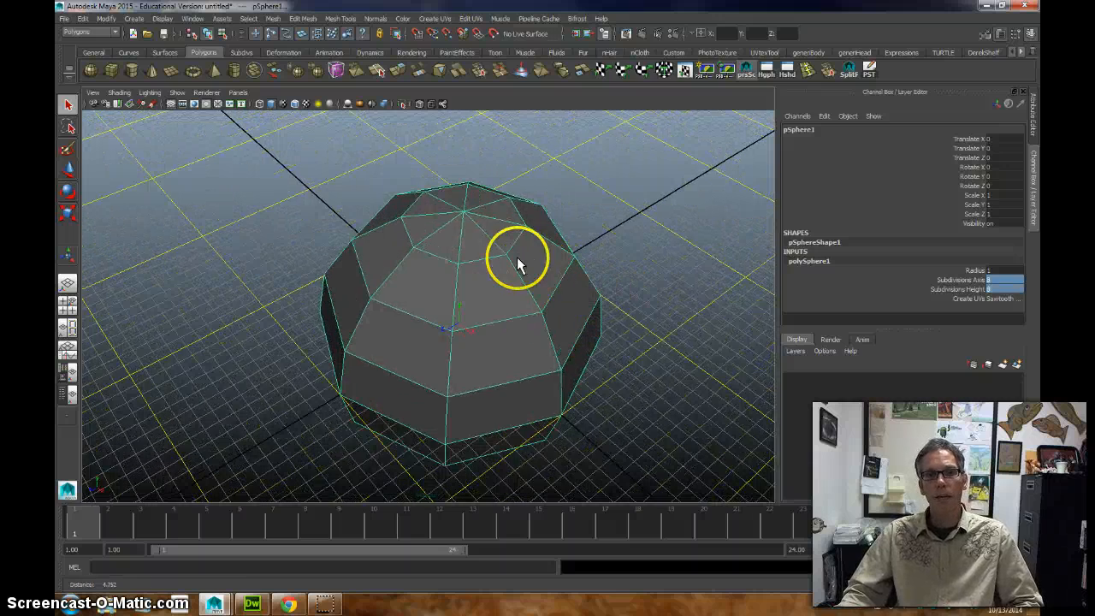
right_click_drag(463, 211, 423, 207)
left_click(462, 212)
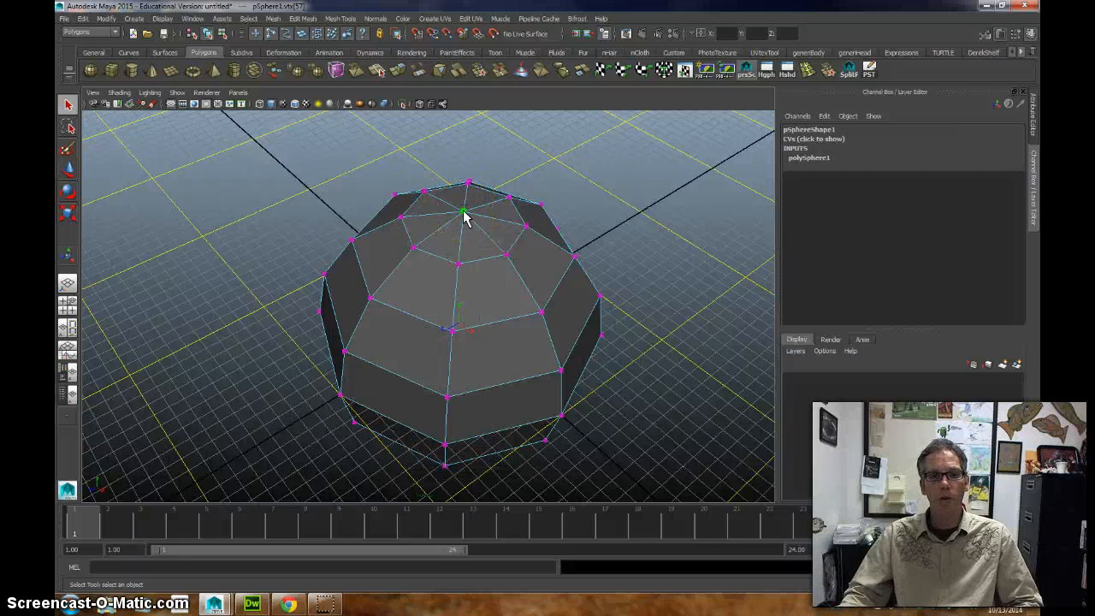
left_click(587, 176)
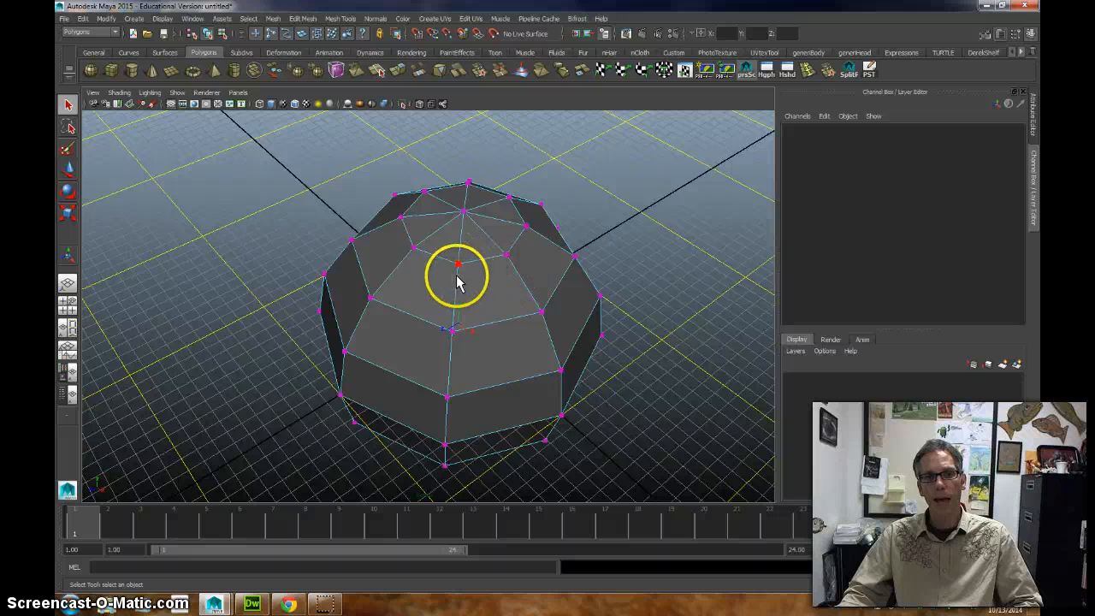
Insert an edge loop on the sphere just outside the ring of triangles around the top pole.
left_click(343, 19)
left_click(389, 150)
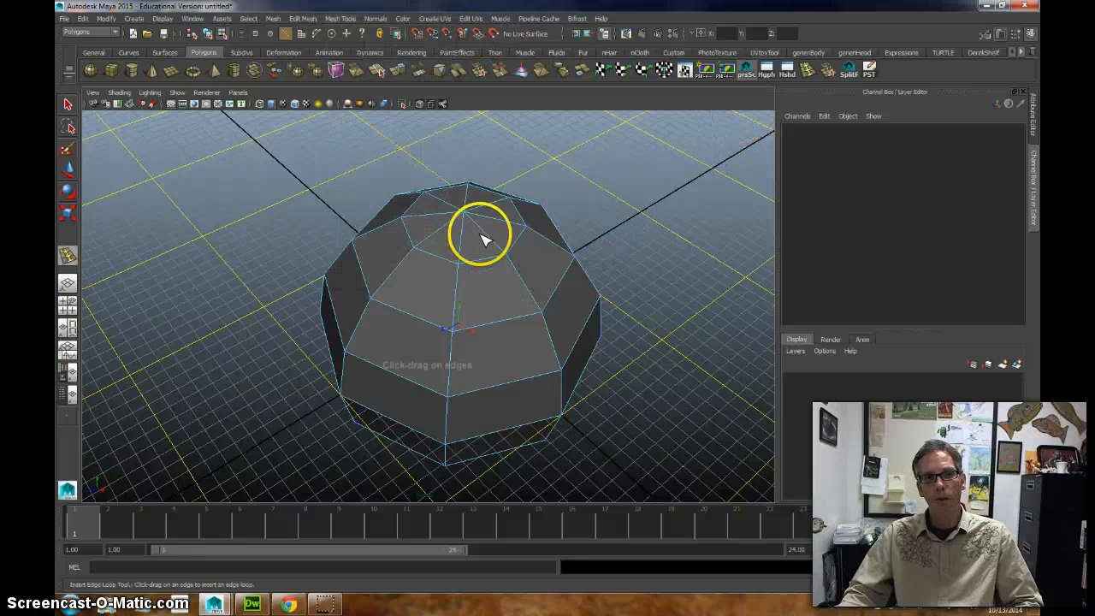
left_click(510, 265)
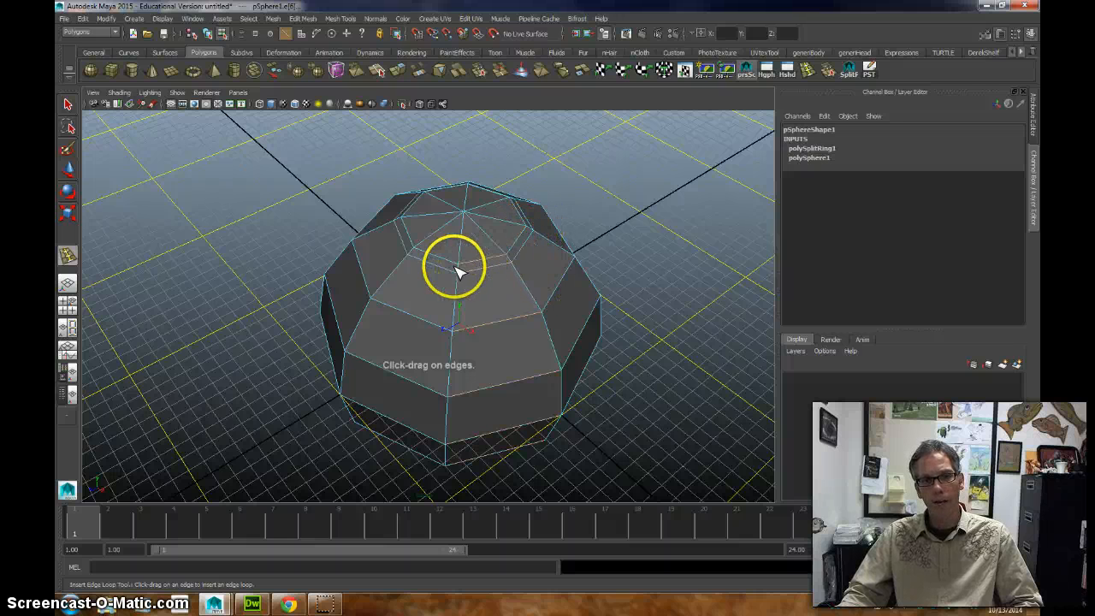
Insert a matching edge loop on the sphere's underside, just outside the triangles around the bottom pole.
left_click_drag(533, 299, 528, 273, "alt")
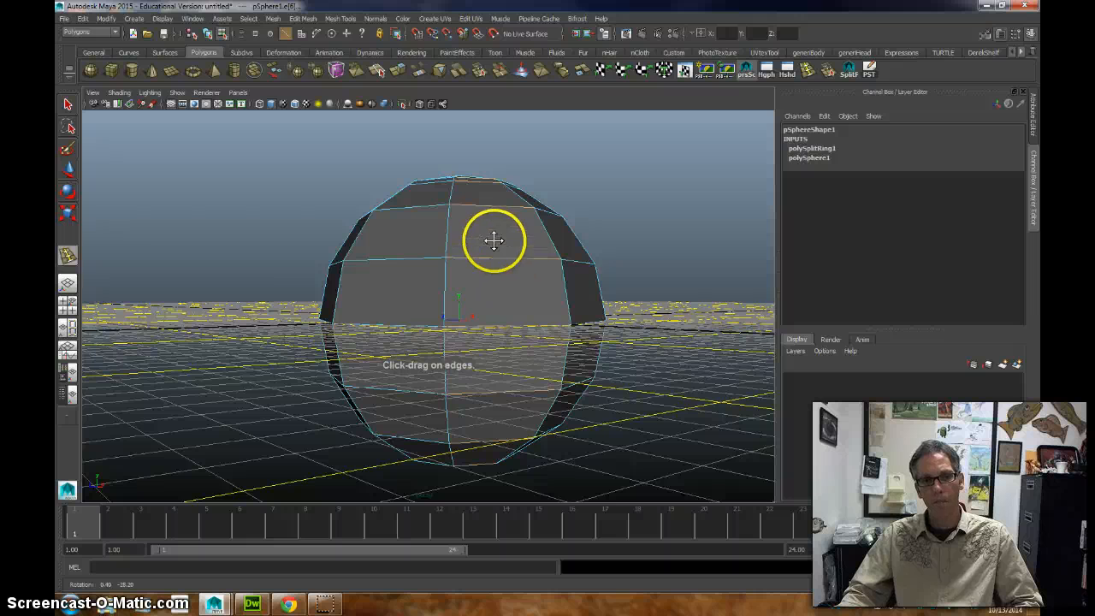
left_click_drag(478, 195, 499, 303, "alt")
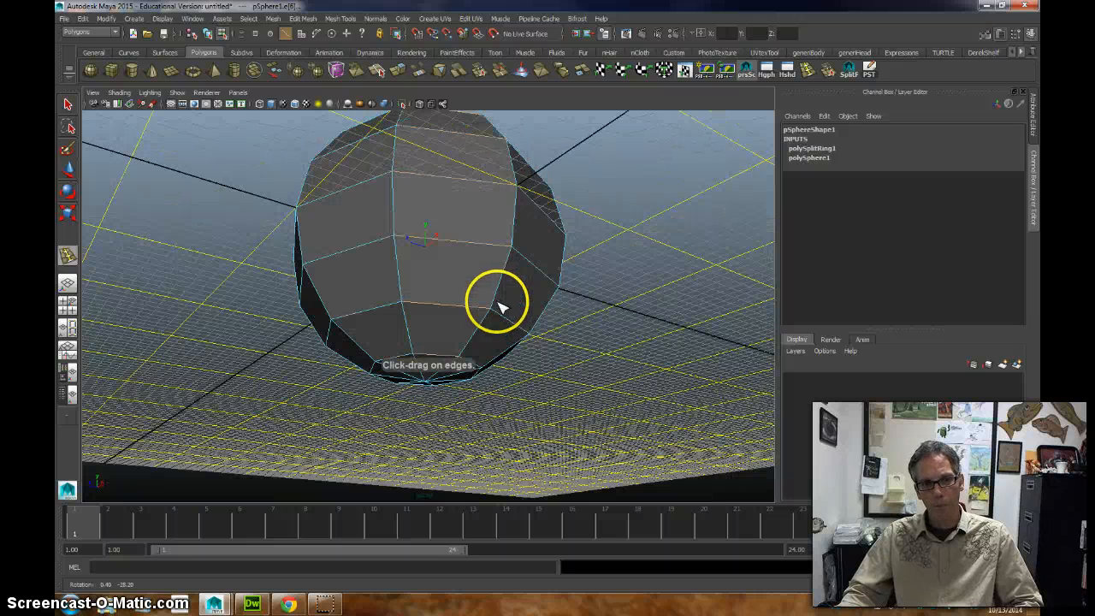
left_click_drag(480, 352, 468, 351, "alt")
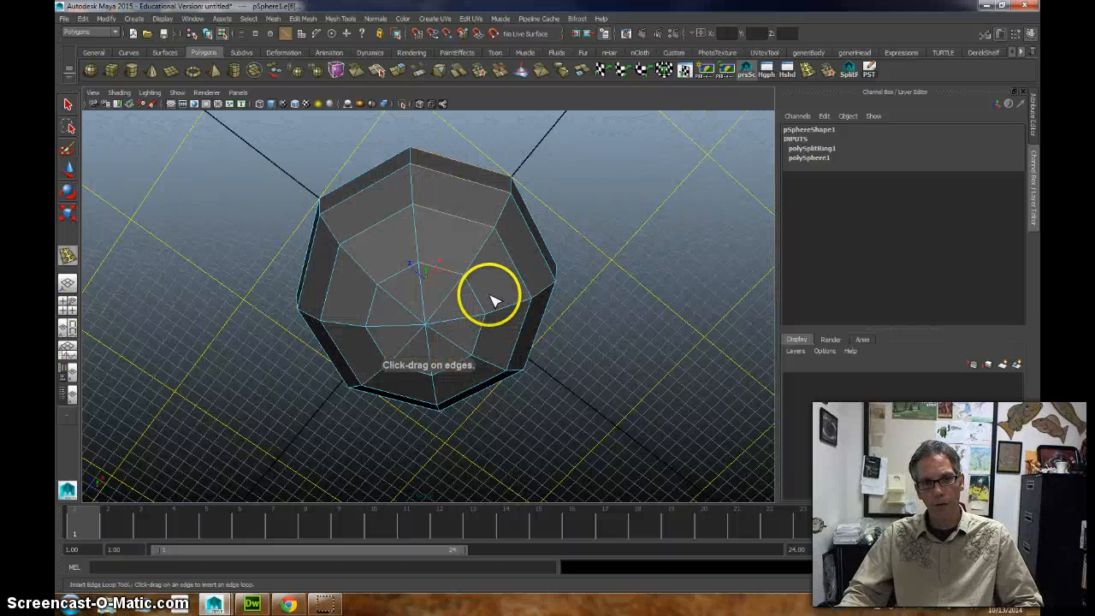
left_click_drag(473, 270, 484, 268)
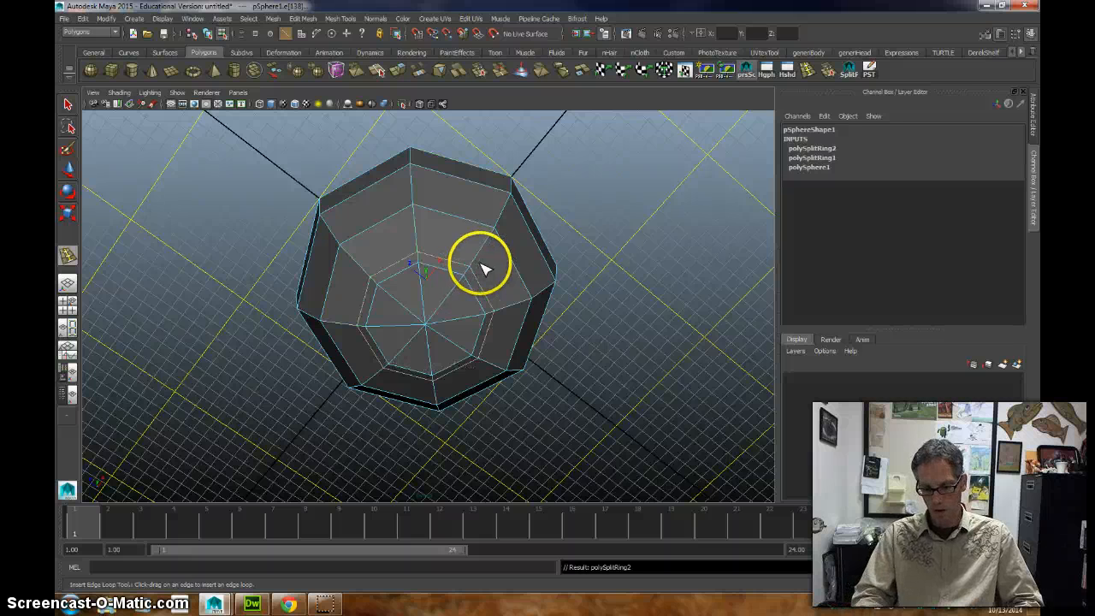
Select the triangular faces forming the sphere's top cap in the front view and delete them.
left_click_drag(420, 214, 474, 243, "alt")
middle_click_drag(475, 244, 546, 323, "alt")
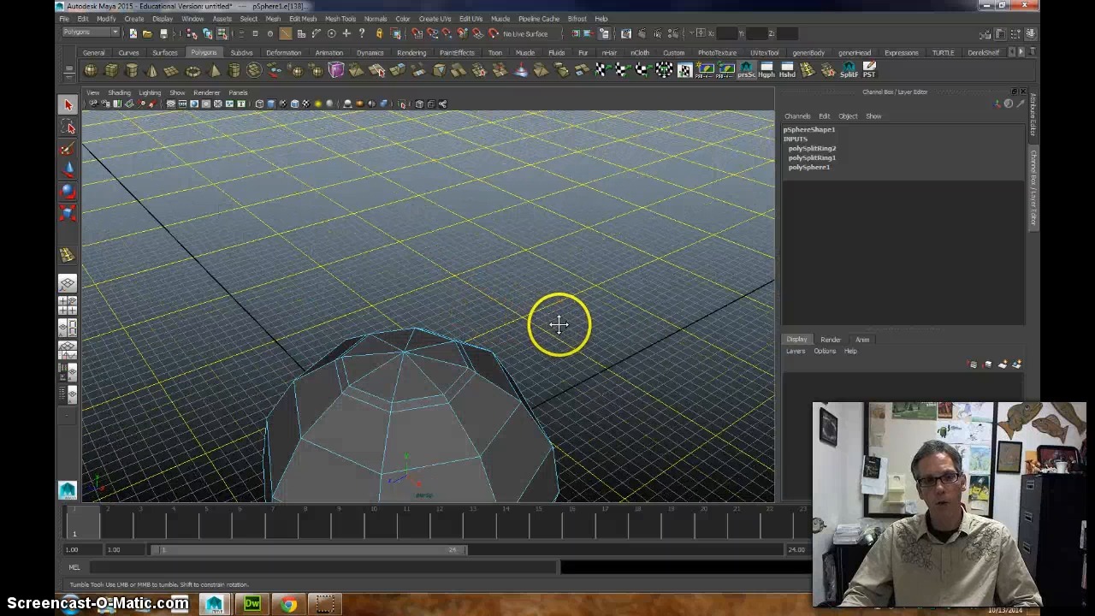
key("space")
key("space")
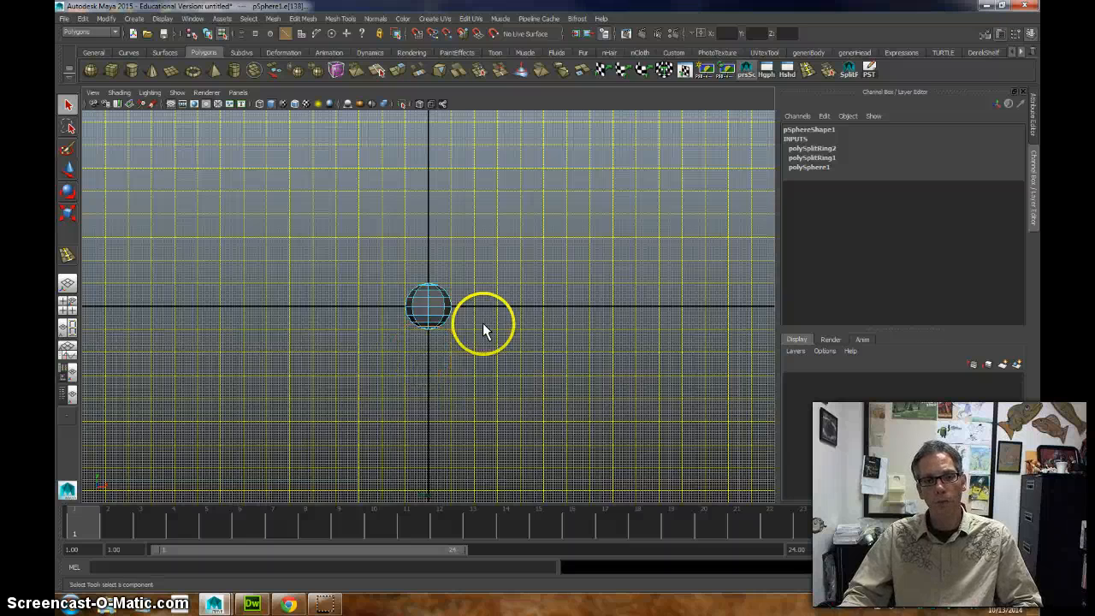
scroll(464, 316, "up", 5)
middle_click_drag(454, 272, 446, 334, "alt")
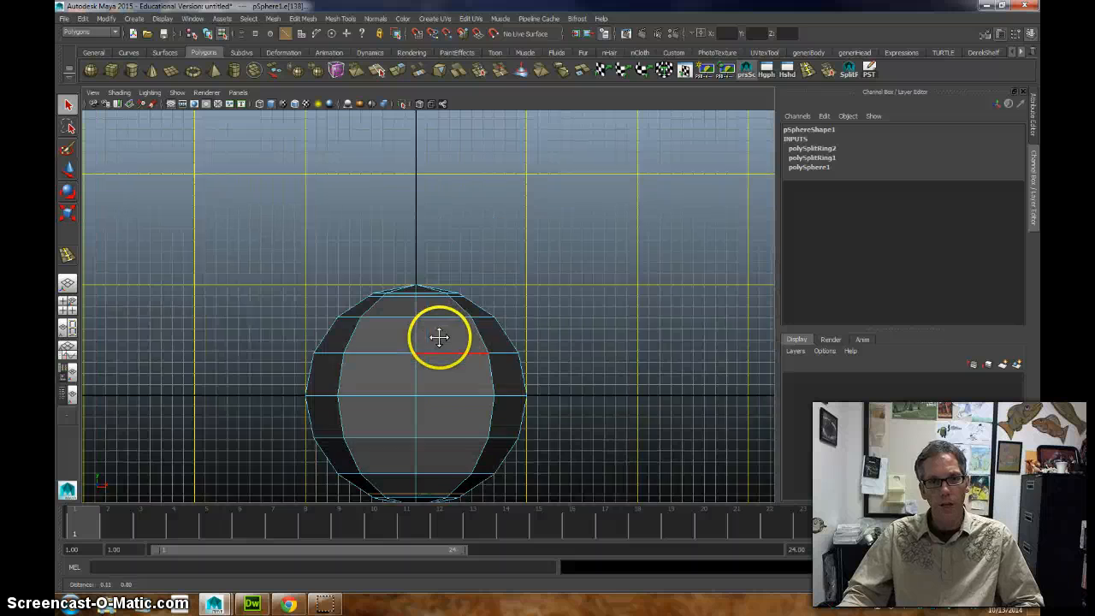
scroll(451, 323, "up", 5)
right_click_drag(427, 239, 420, 248)
left_click_drag(158, 152, 567, 242)
left_click(568, 237)
Select the border edge loop of the top opening and scale it uniformly inward to a small hole.
right_click_drag(545, 248, 545, 223)
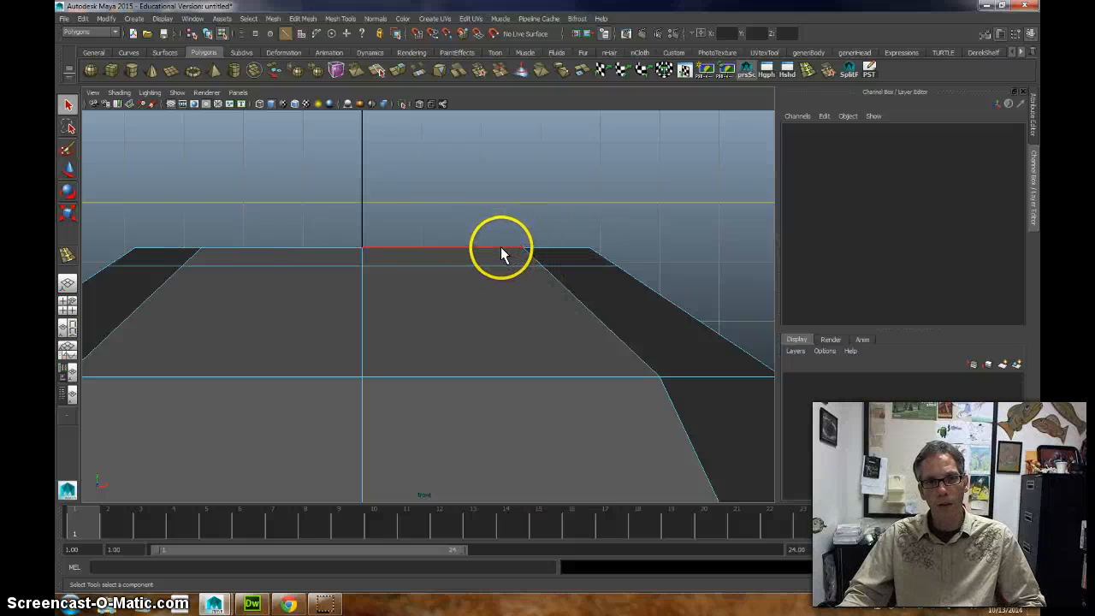
left_click(501, 248)
left_click(69, 214)
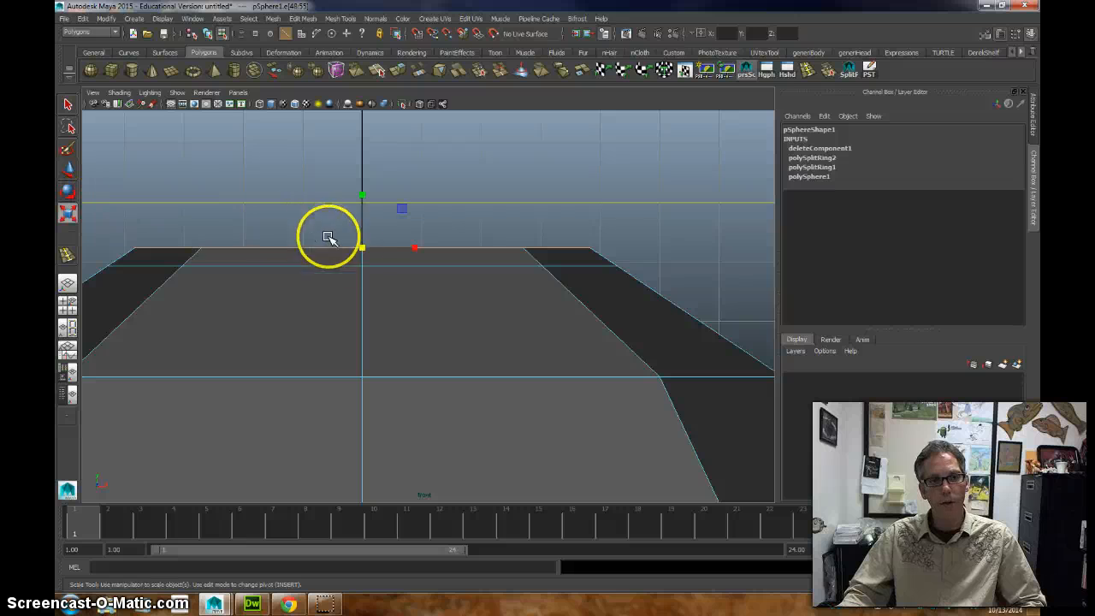
left_click_drag(362, 247, 122, 235)
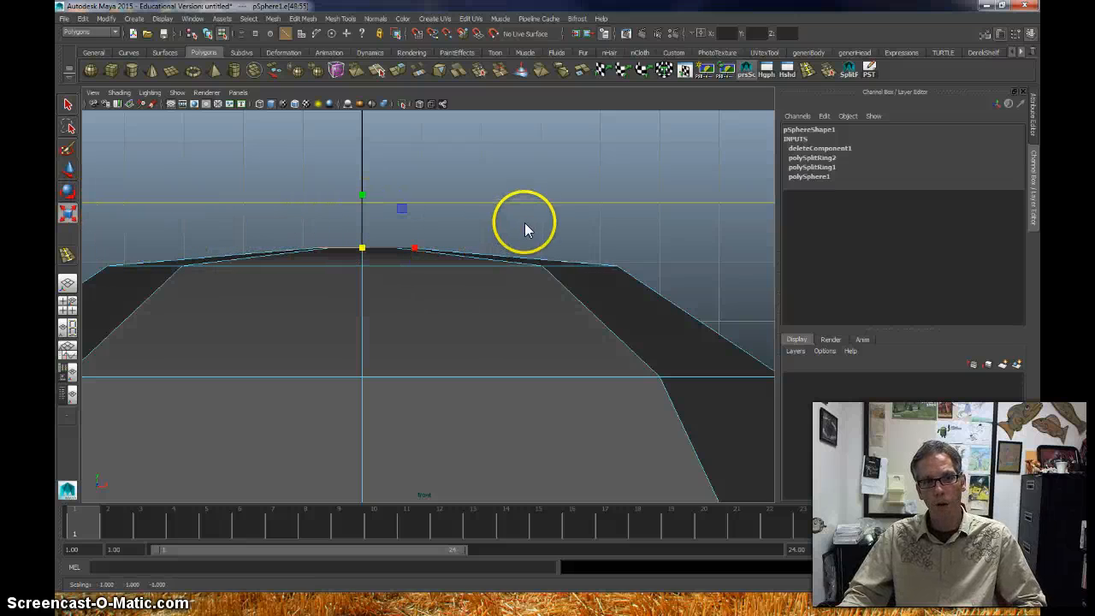
Select the triangular faces forming the sphere's bottom cap in the side view and delete them.
key("space")
key("space")
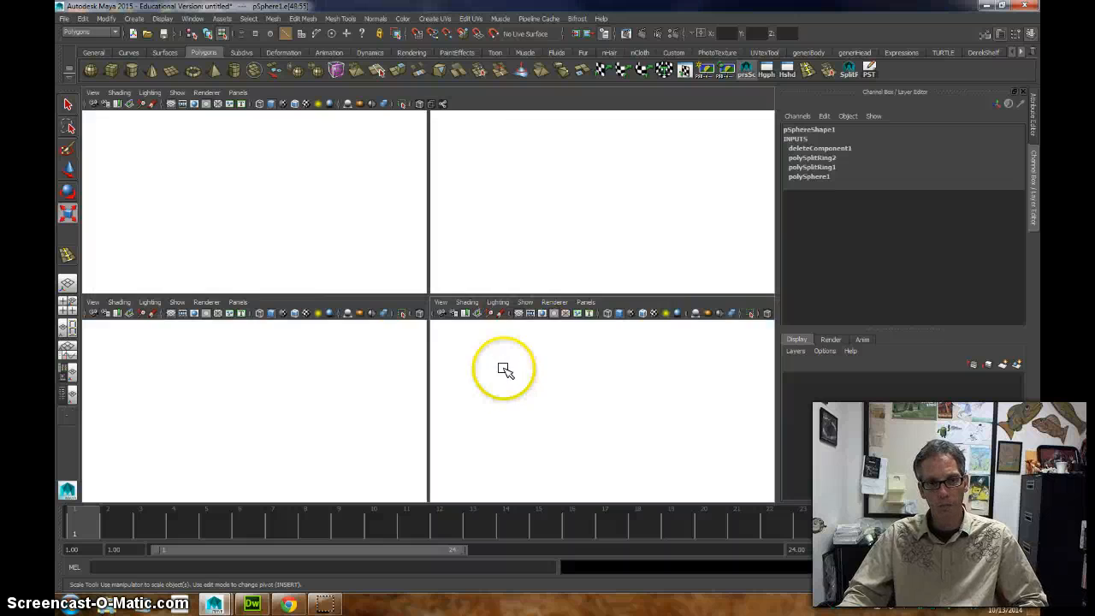
scroll(457, 386, "up", 3)
scroll(487, 250, "up", 5)
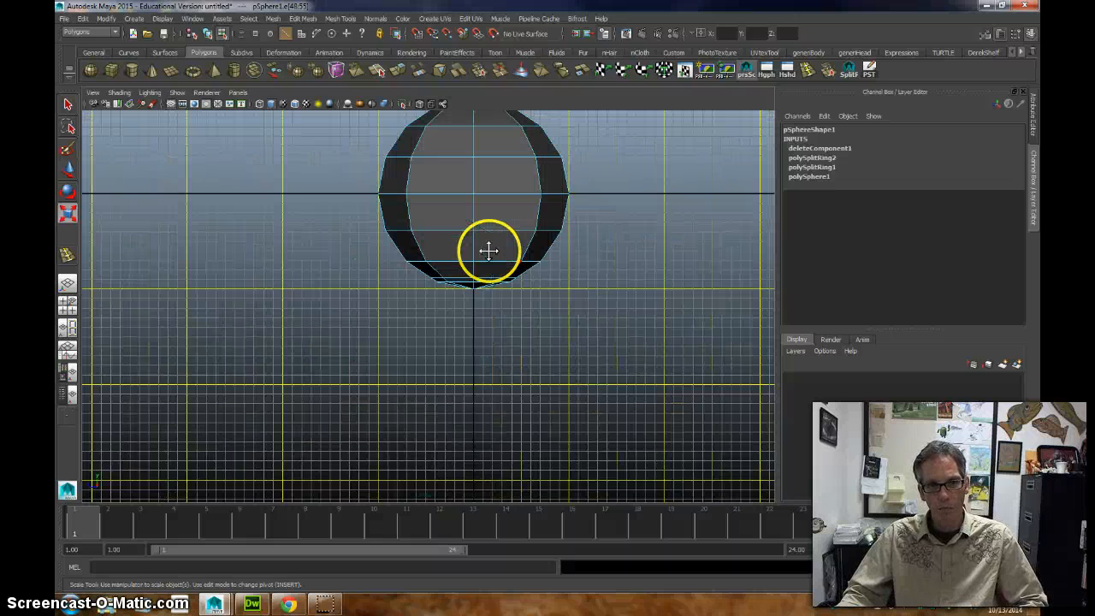
right_click_drag(522, 226, 518, 197)
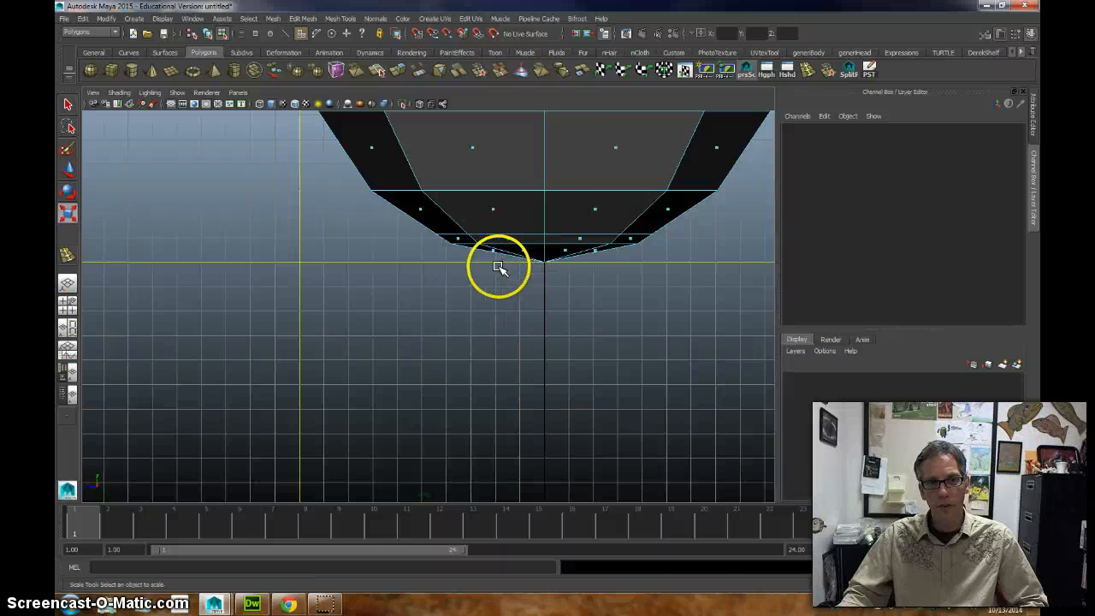
left_click_drag(510, 254, 634, 289)
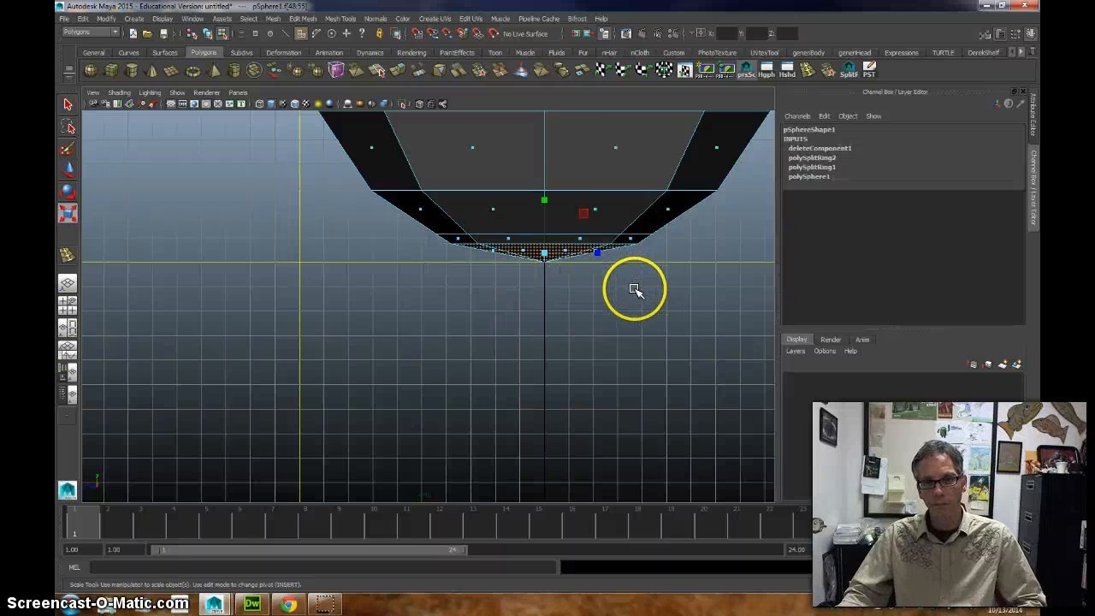
key("Delete")
Select the border edge loop of the bottom opening and scale it uniformly inward to a small hole.
right_click_drag(602, 228, 600, 211)
left_click(594, 244)
left_click_drag(549, 245, 441, 236)
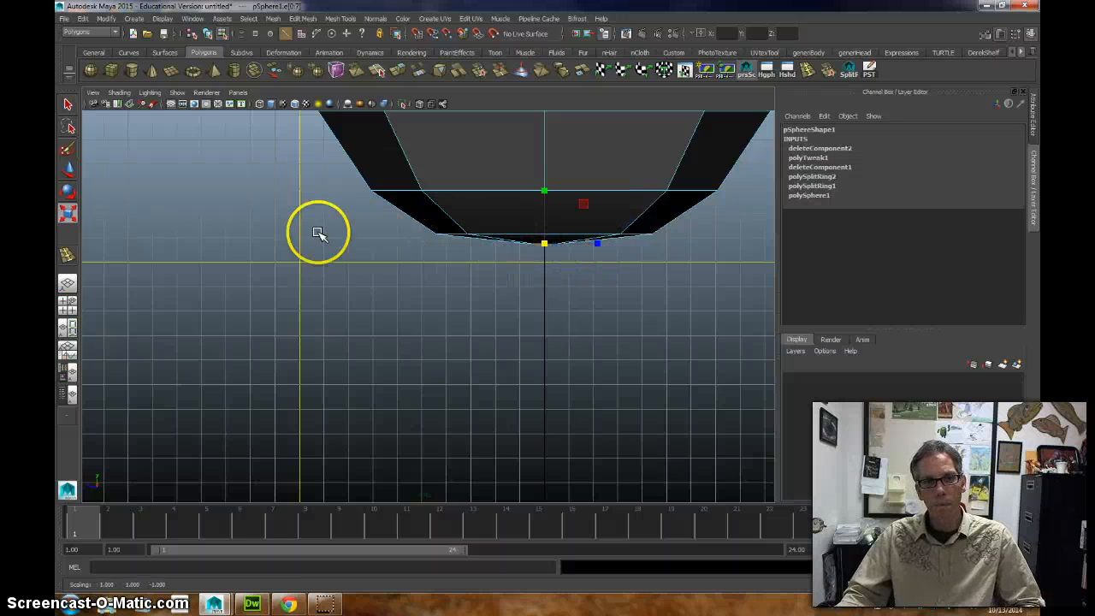
Select the border edges of the small top hole in the perspective view and fill the hole with a face.
key("space")
key("space")
left_click_drag(442, 369, 420, 380, "alt")
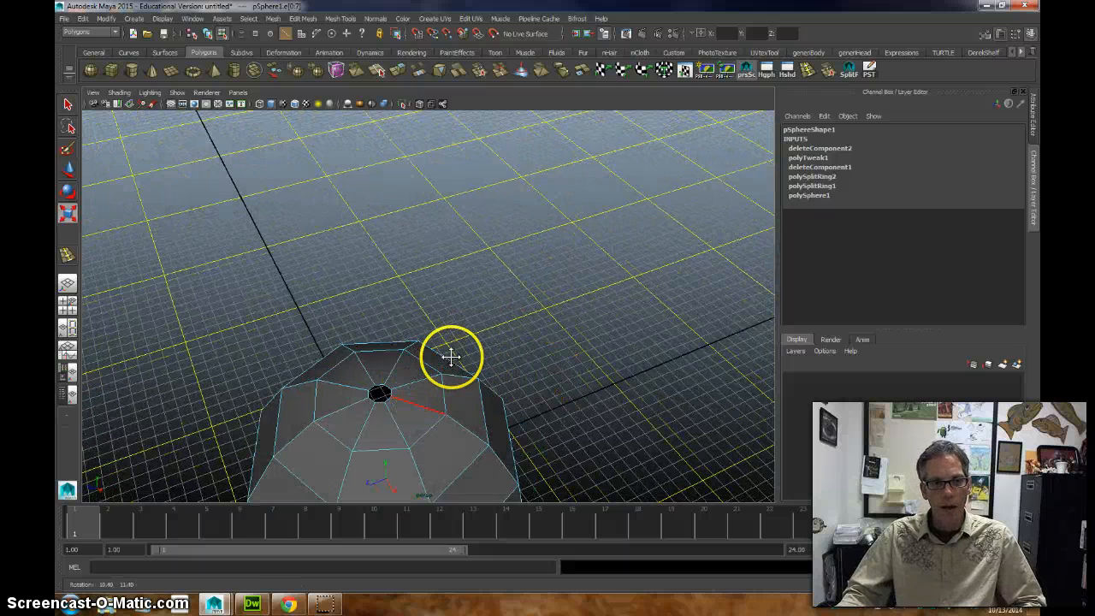
middle_click_drag(464, 344, 559, 345, "alt")
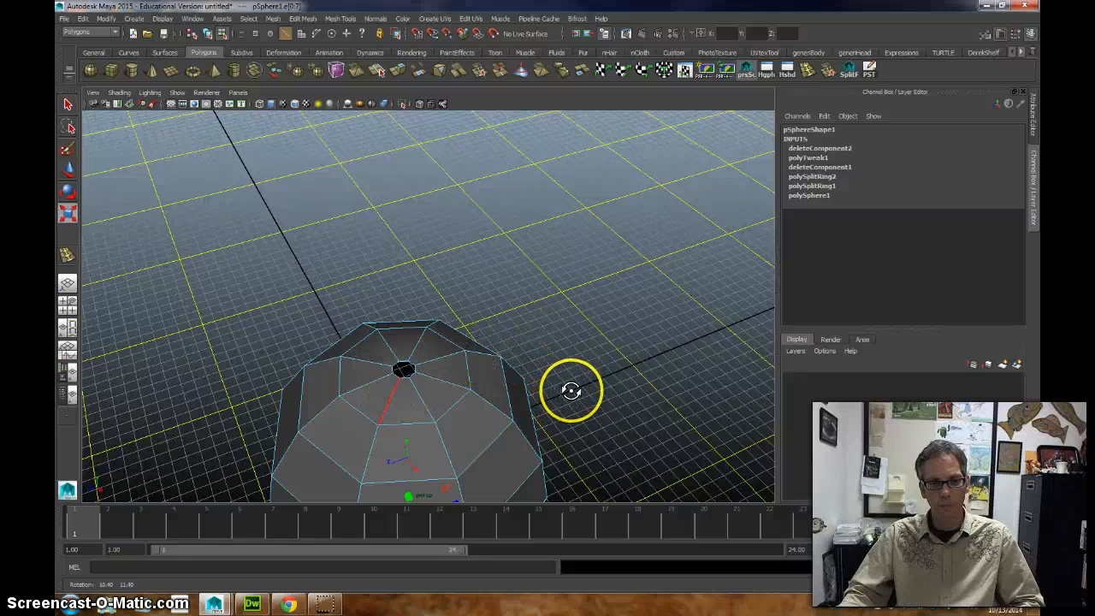
middle_click_drag(458, 387, 452, 330, "alt")
scroll(445, 314, "up", 5)
right_click_drag(460, 243, 460, 219)
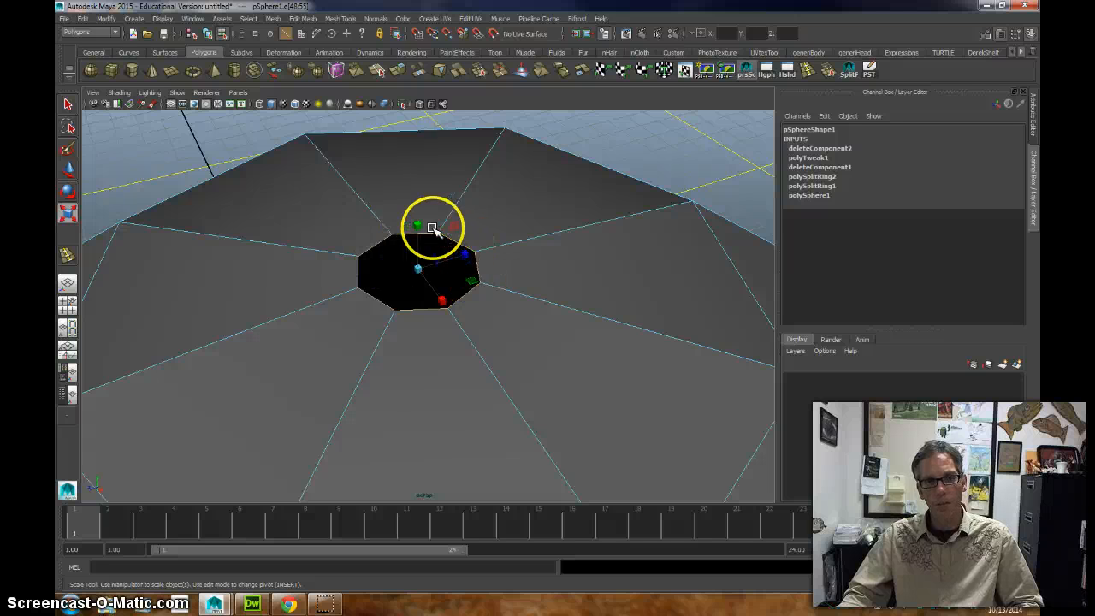
left_click(308, 20)
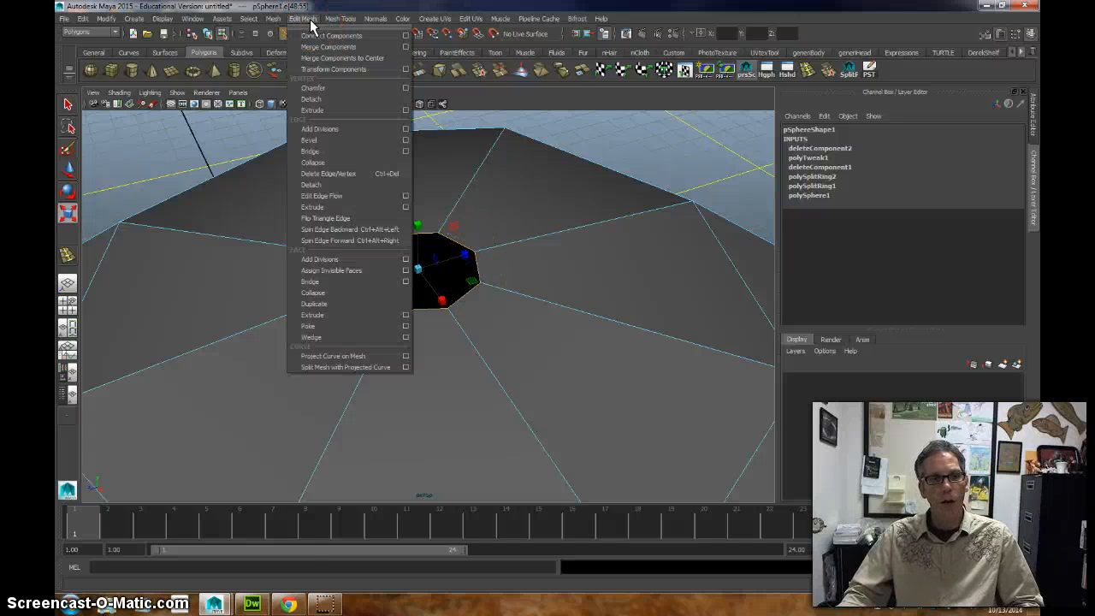
left_click_drag(281, 19, 290, 114)
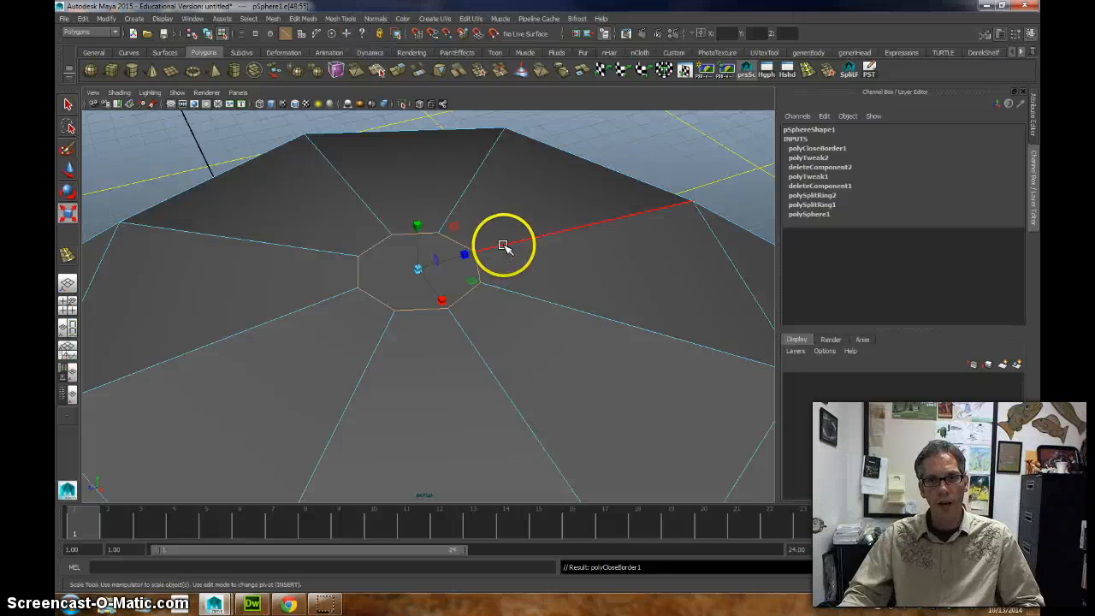
Insert two edge loops across the long faces between the filled top face and the cap's outer ring.
left_click(337, 19)
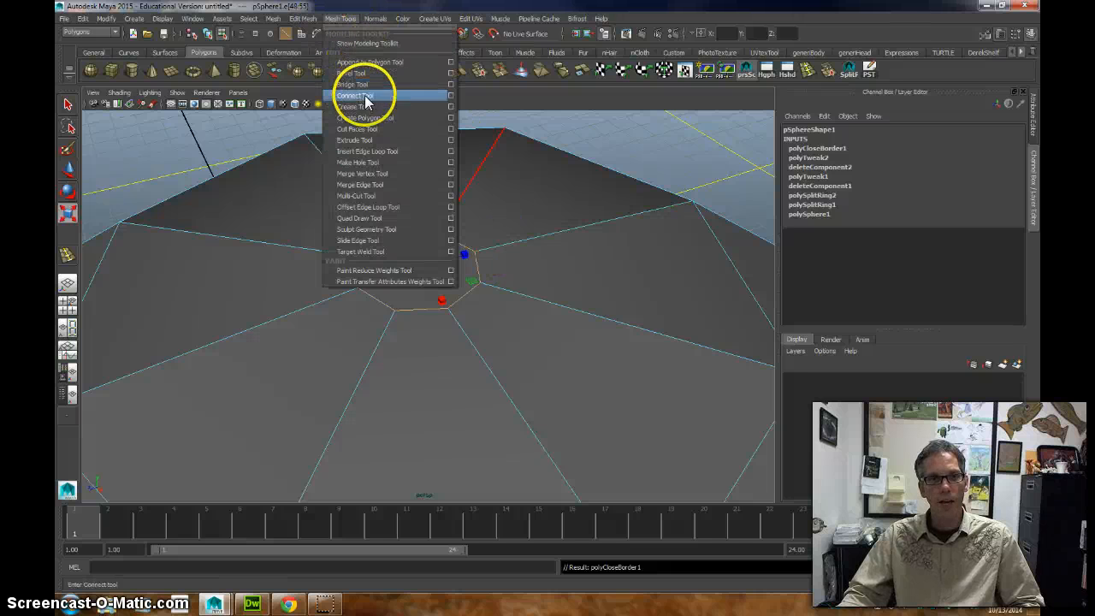
left_click(367, 152)
mouse_move(188, 232)
left_mouse_down()
mouse_move(201, 245)
mouse_move(182, 239)
left_mouse_up()
left_click_drag(297, 311, 256, 317)
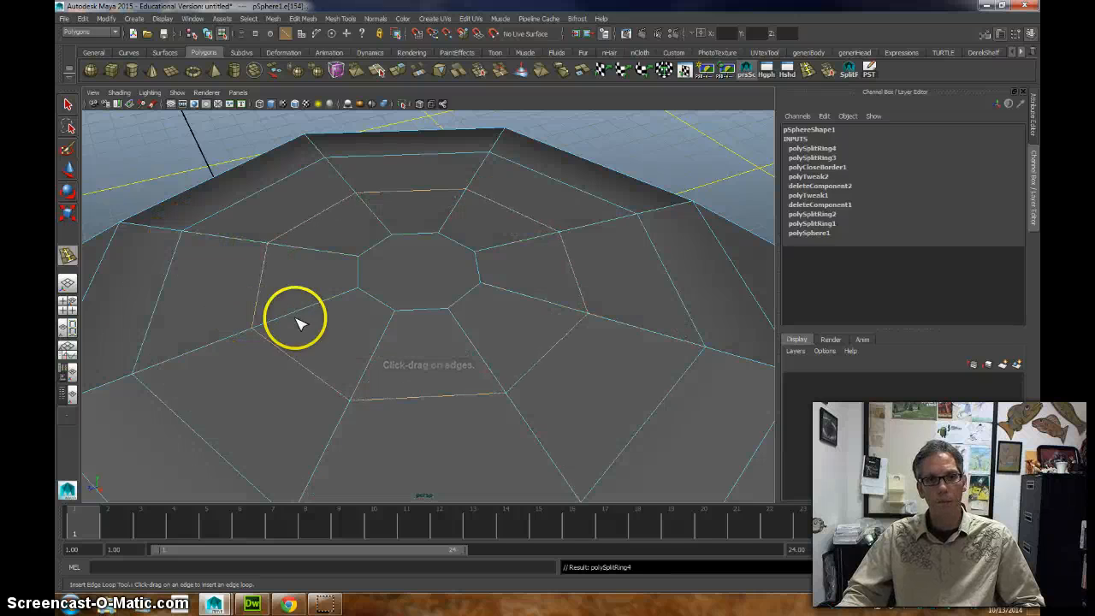
left_click_drag(574, 349, 569, 320, "alt")
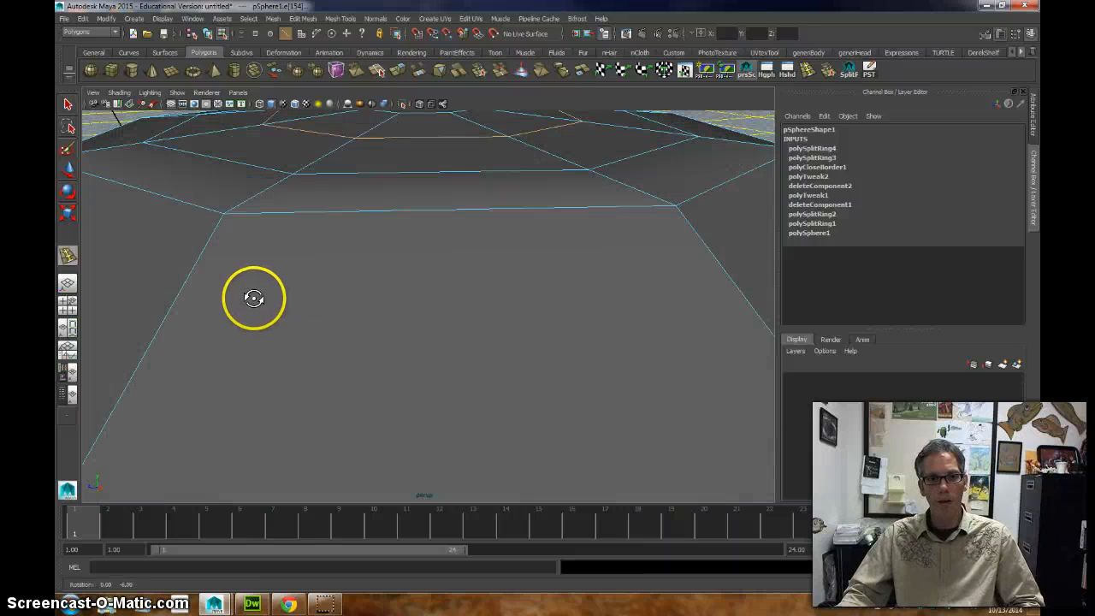
right_click_drag(479, 278, 66, 101, "alt")
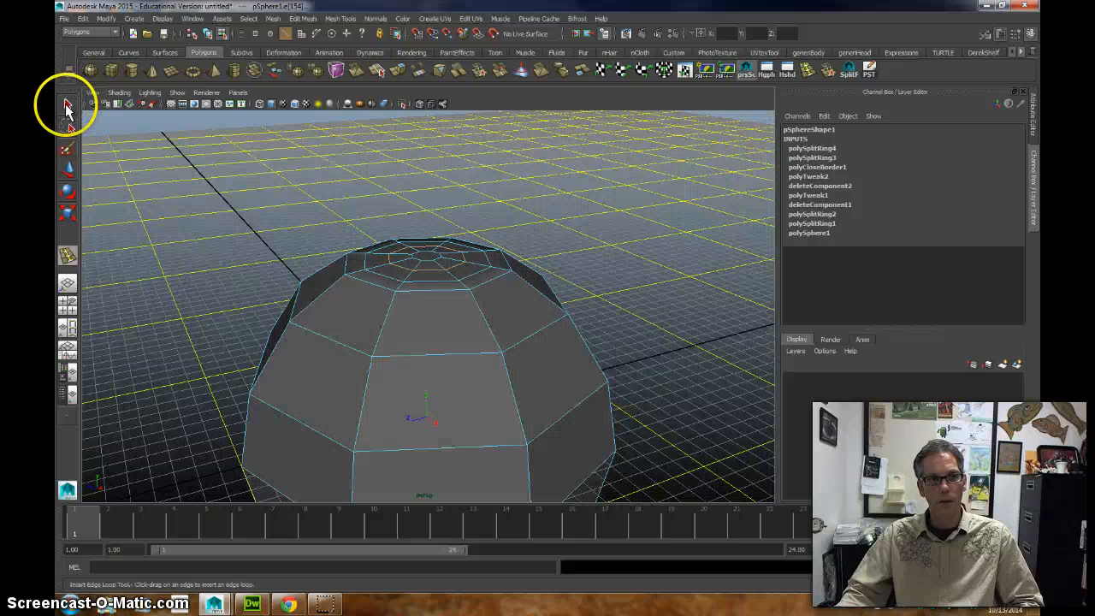
Preview the new top cap in the smoothed mesh display and return to the unsmoothed display.
key("3")
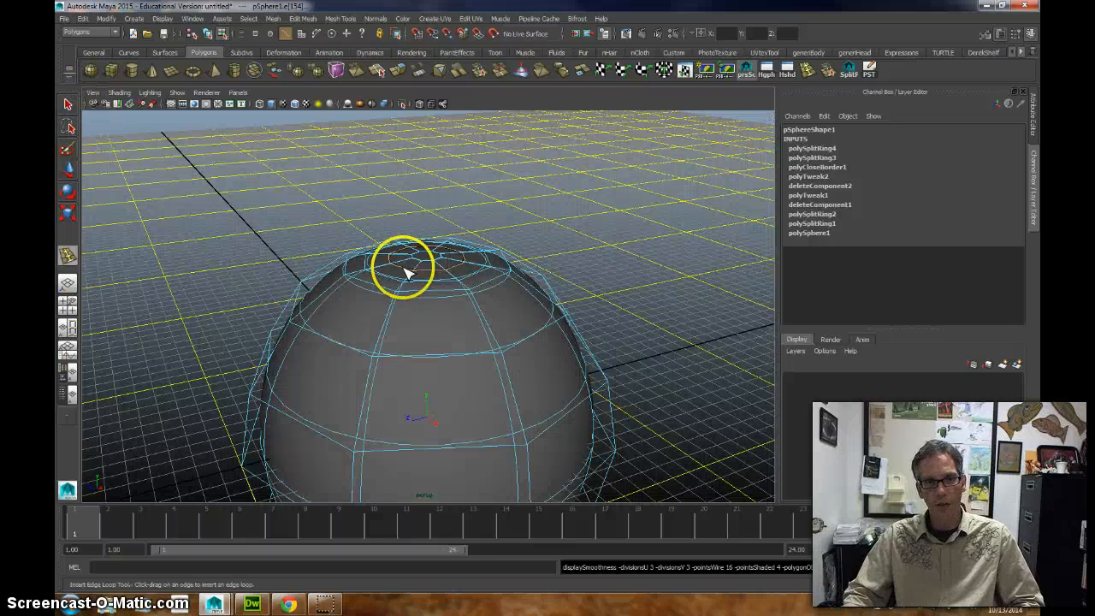
key("1")
left_click_drag(435, 273, 437, 316, "alt")
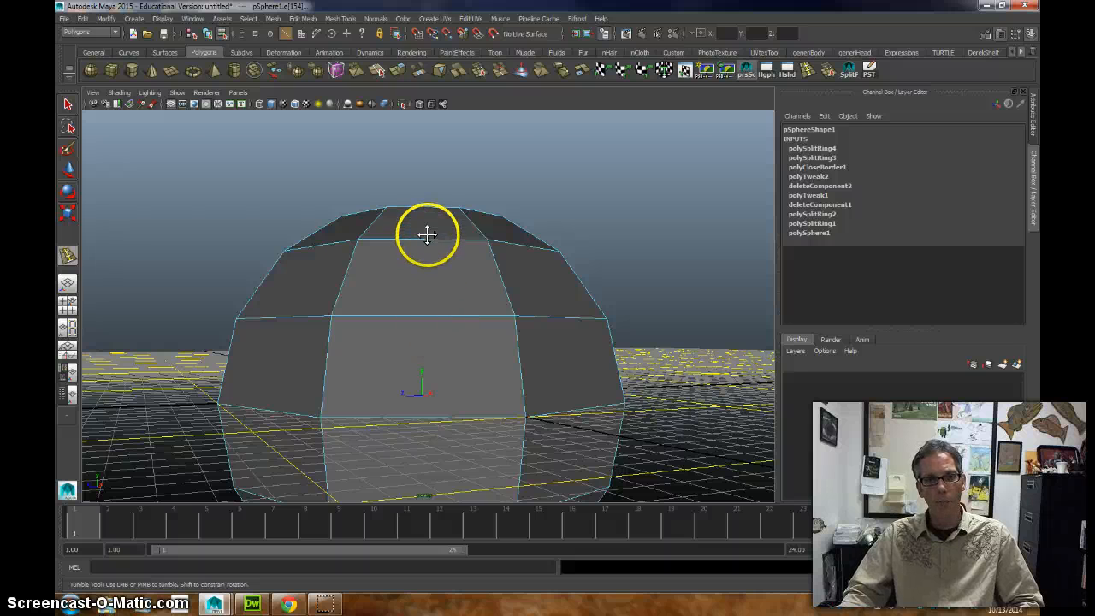
Select the border edges of the small hole on the sphere's underside and fill the hole with a face.
left_click_drag(427, 234, 428, 262, "alt")
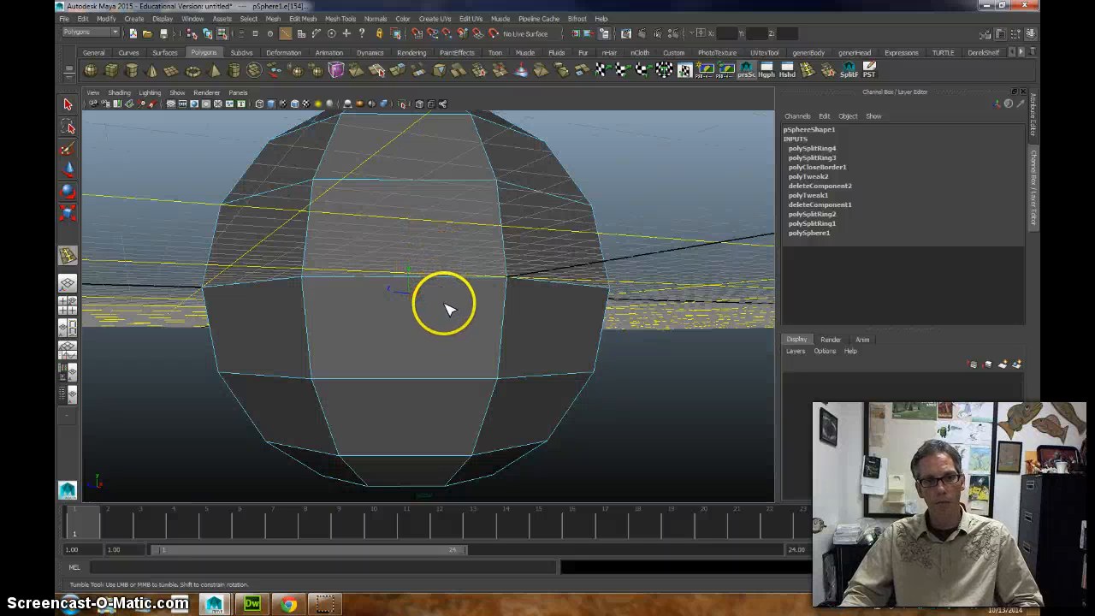
left_click_drag(449, 225, 450, 233, "alt")
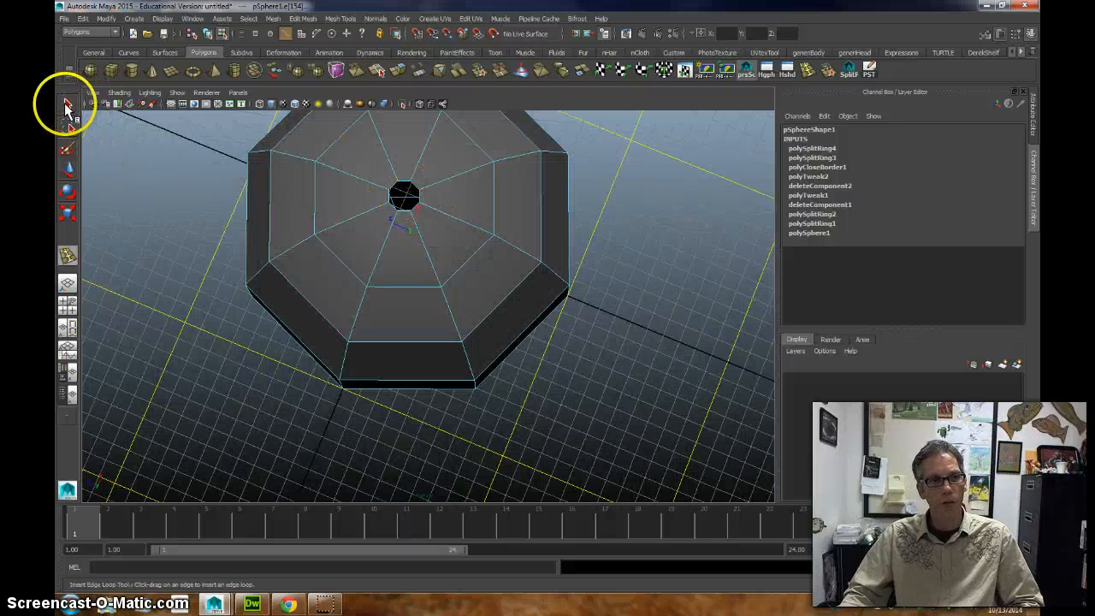
double_click(406, 182)
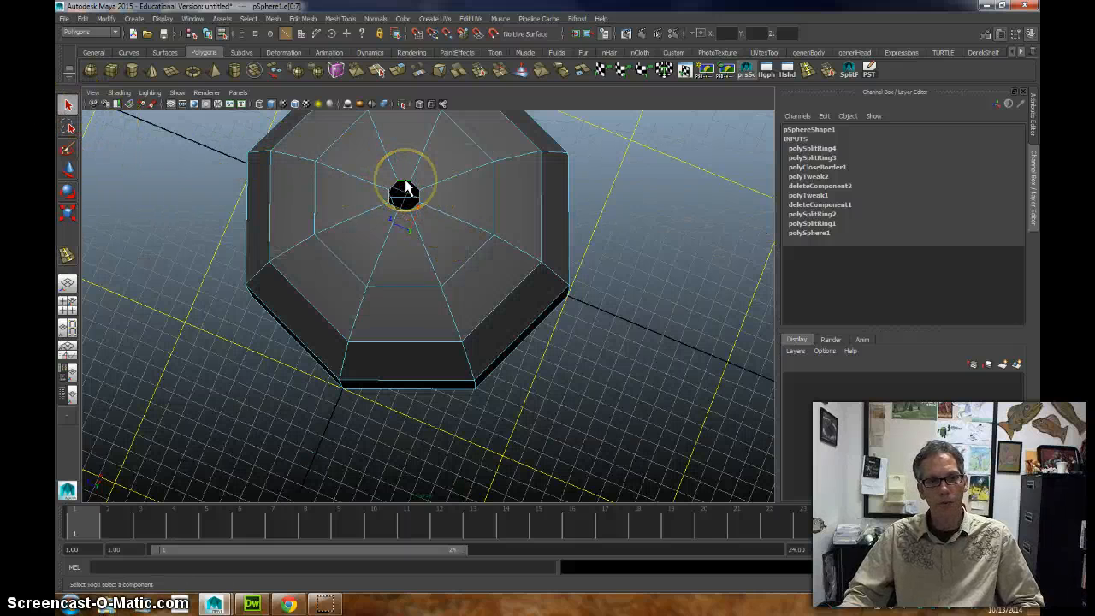
left_click(272, 18)
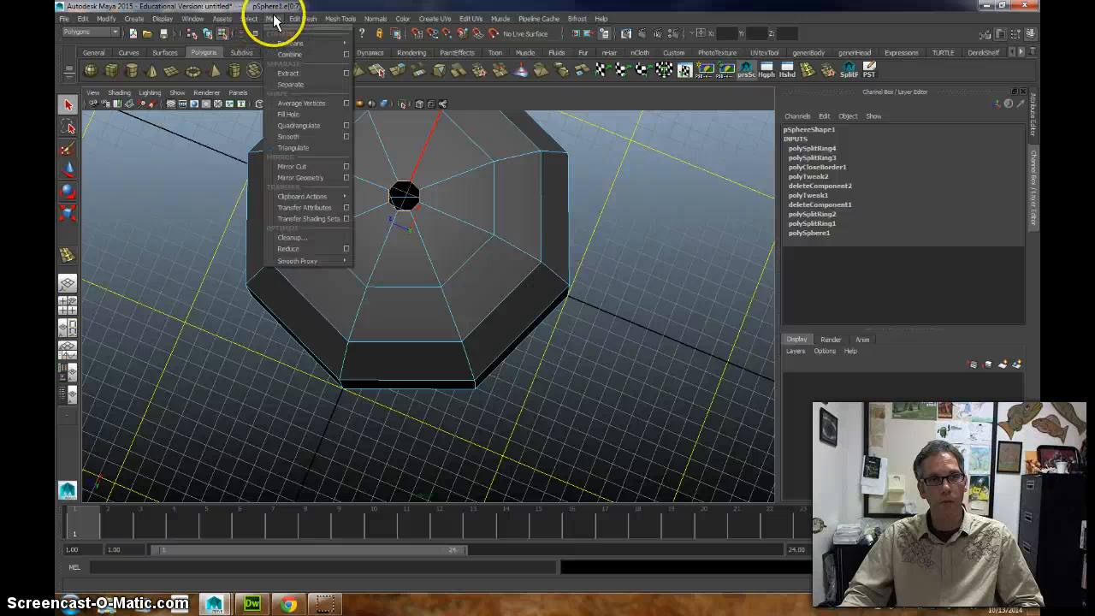
left_click(291, 114)
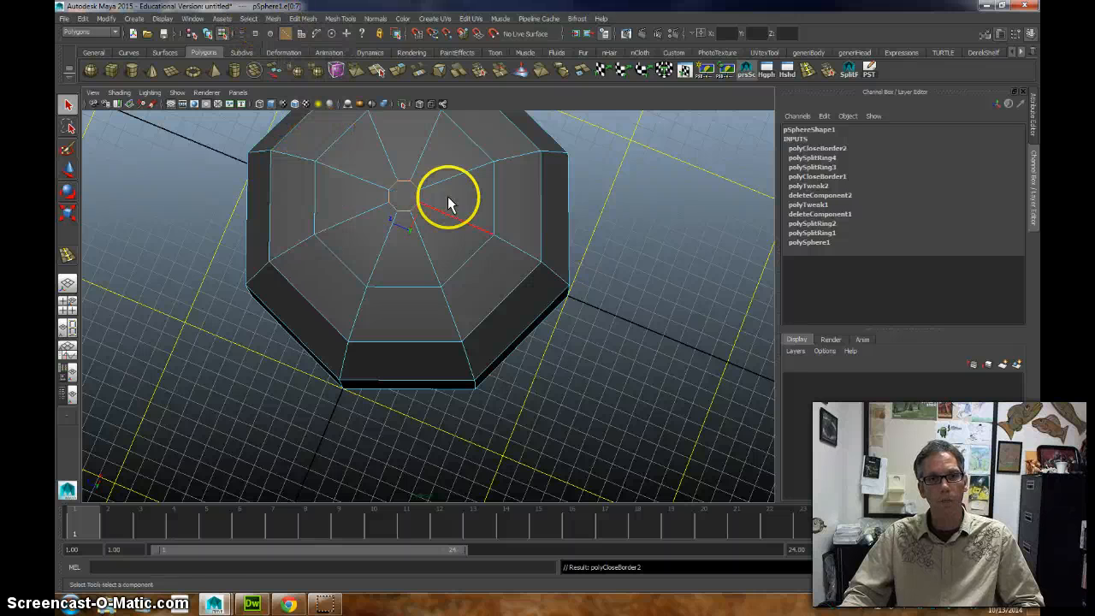
Insert two edge loops across the long faces between the filled bottom face and the cap's outer ring.
left_click(303, 19)
left_click(68, 256)
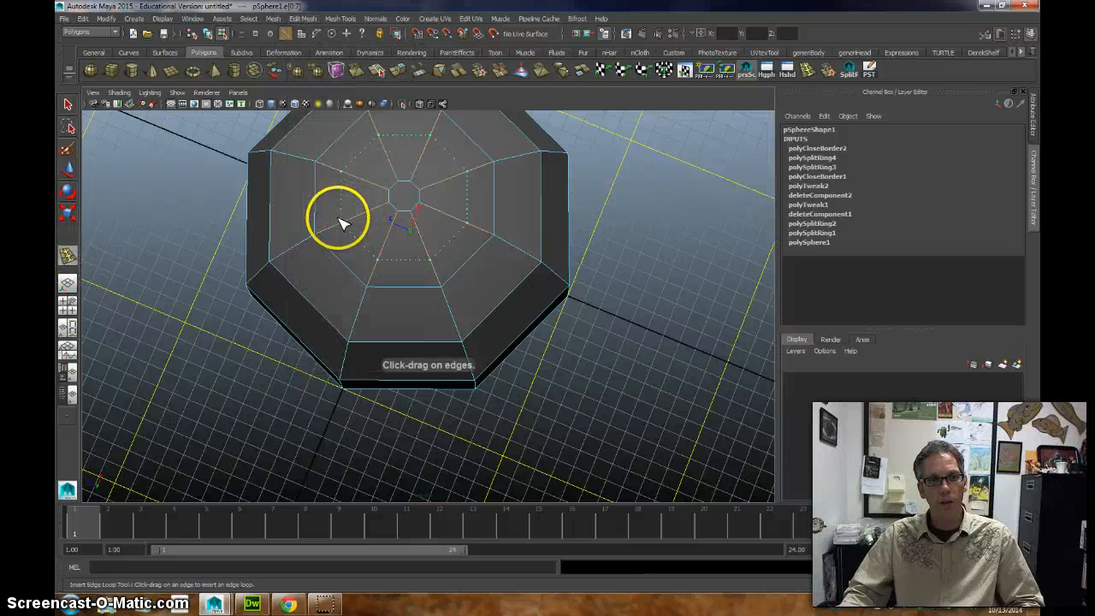
left_click(374, 195)
left_click_drag(373, 184, 363, 184)
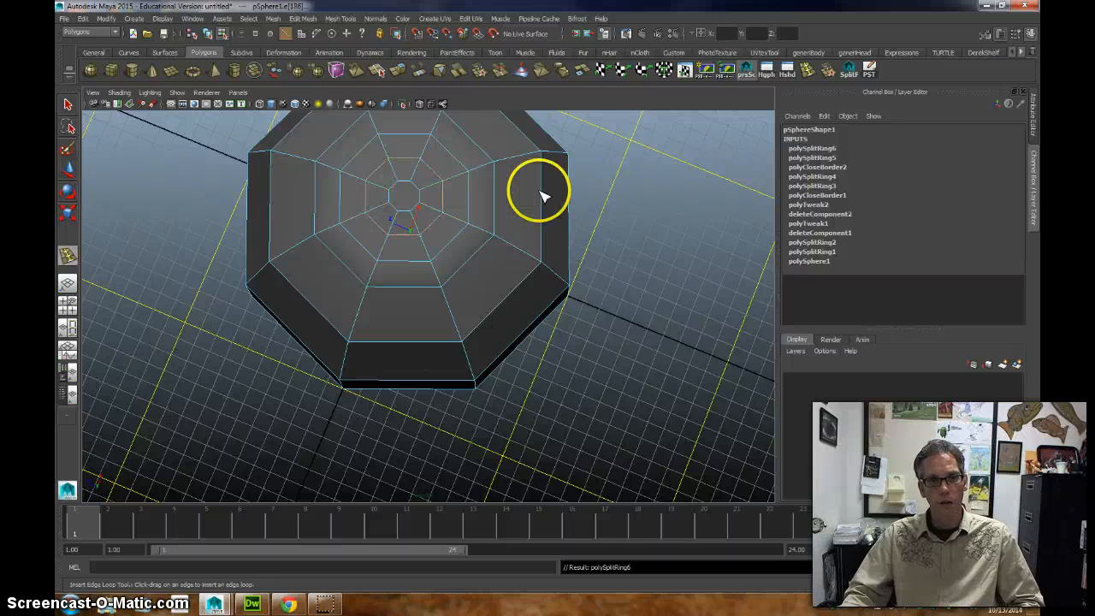
left_click(66, 107)
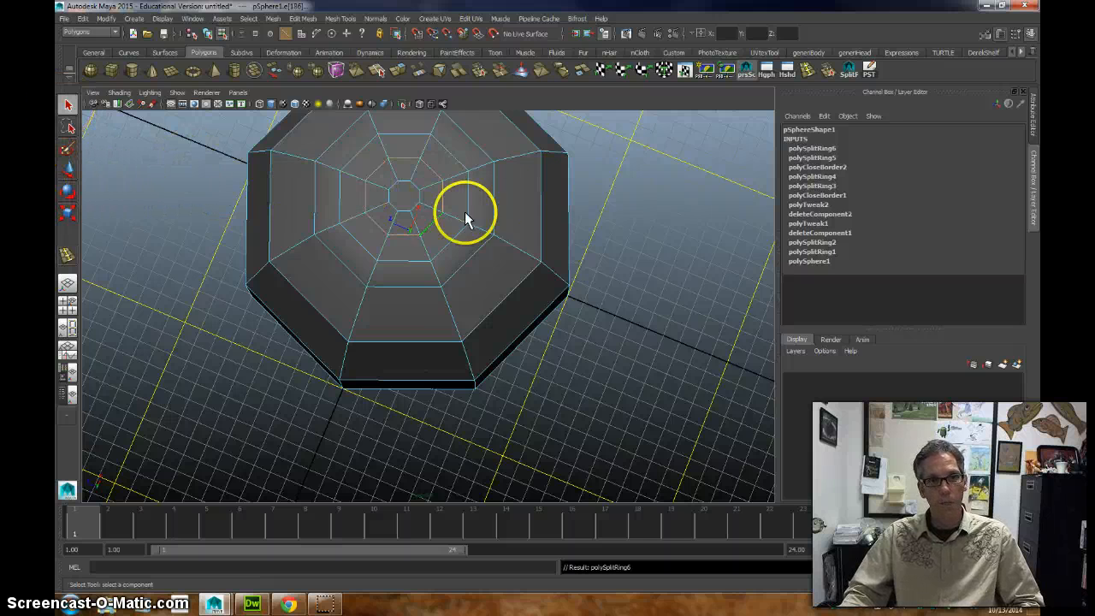
Select the centre face of the top cap, grow the selection by one ring, and extrude the faces upward about 0.09 units.
left_click_drag(631, 264, 610, 336, "alt")
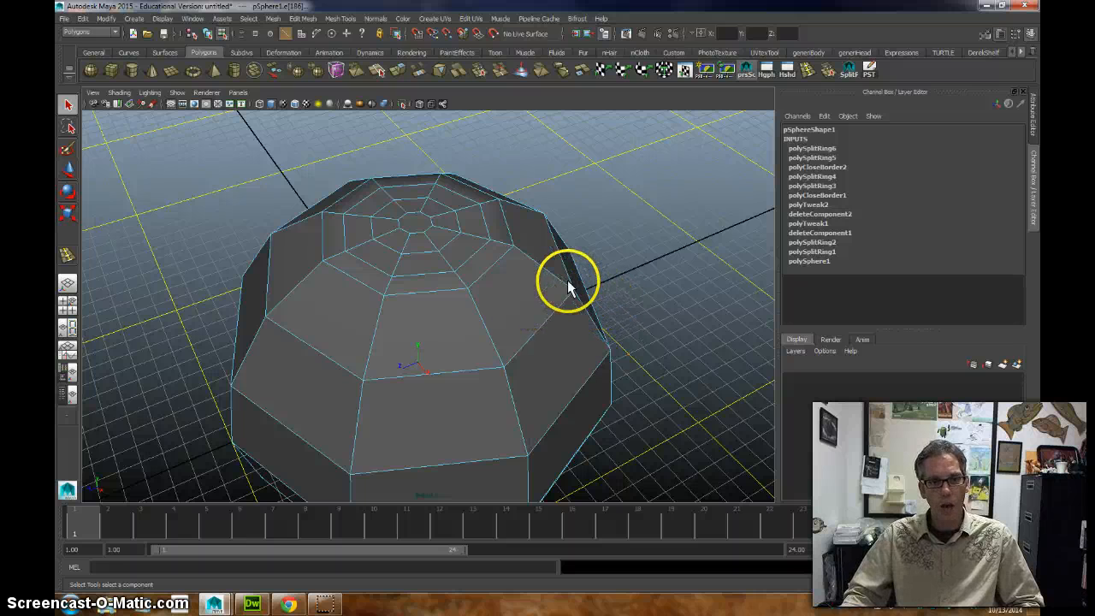
right_click(417, 227)
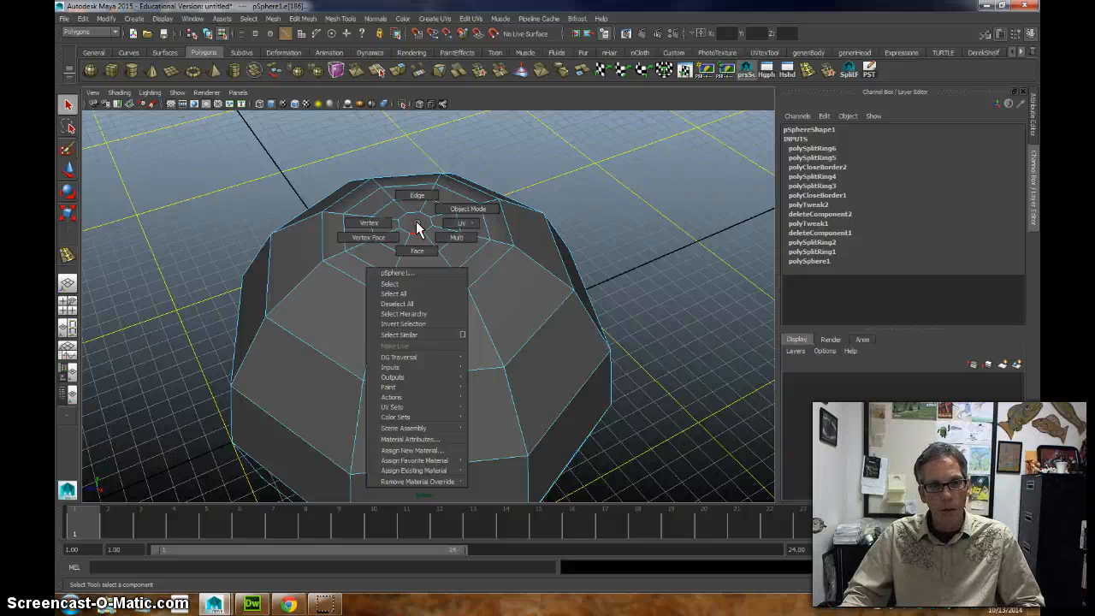
right_click_drag(405, 222, 414, 250)
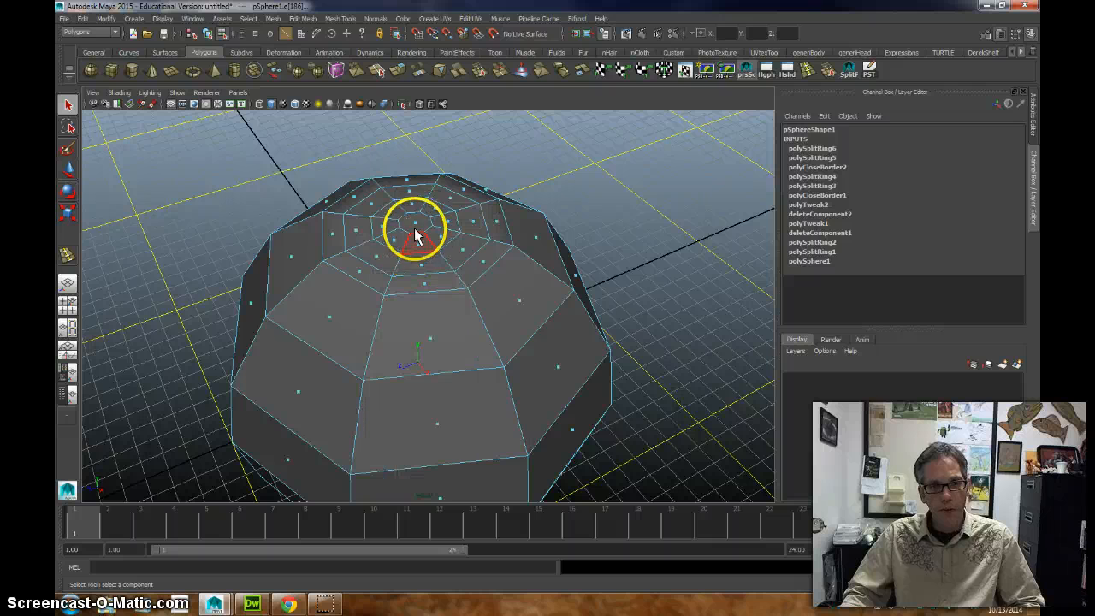
left_click(416, 223)
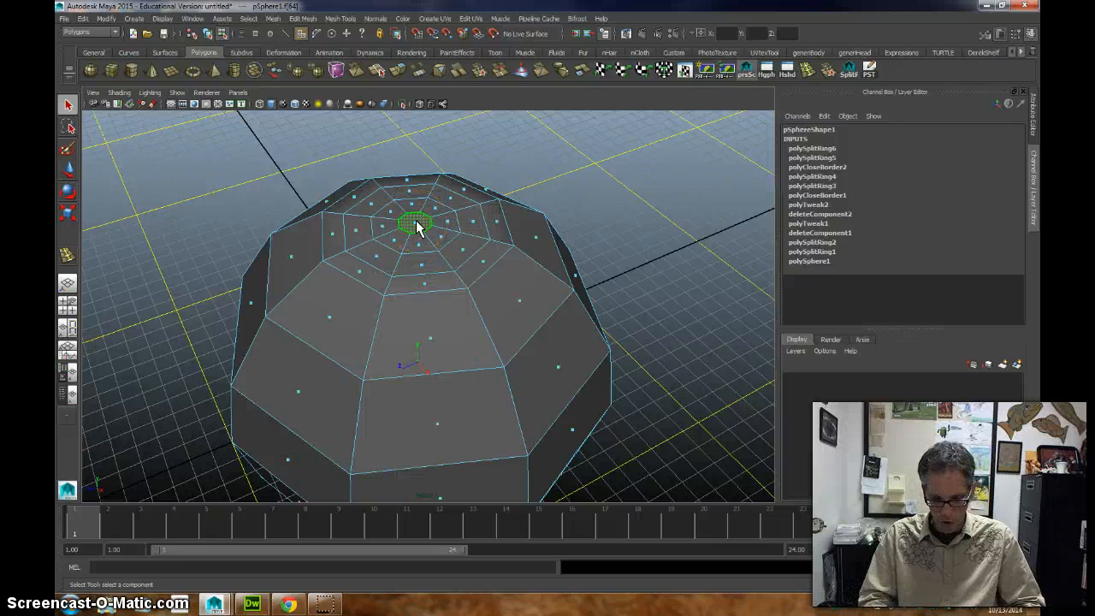
key("shift+period")
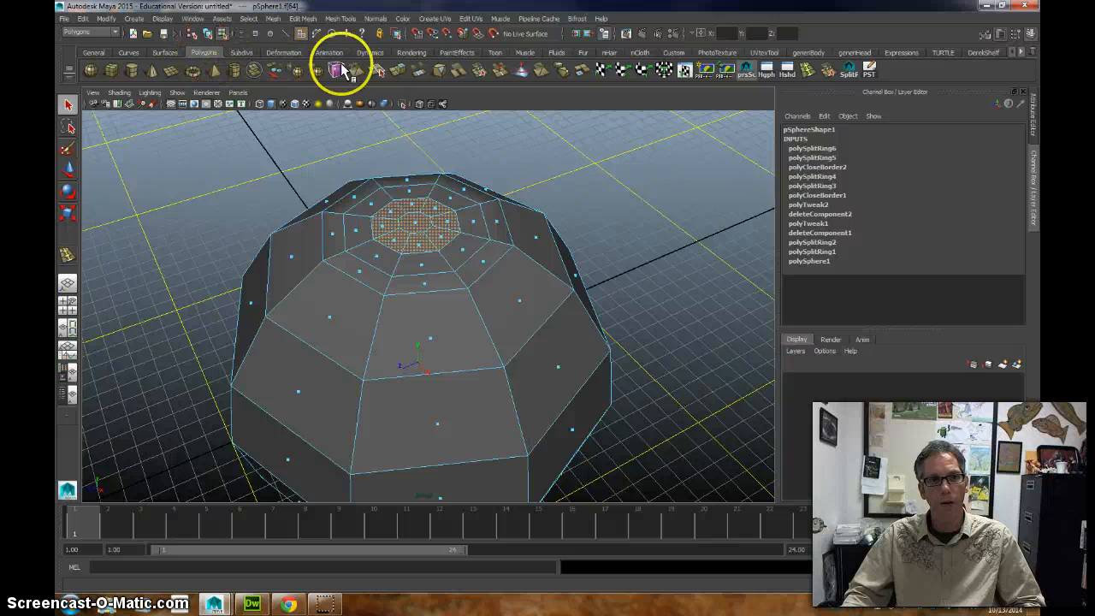
left_click(400, 67)
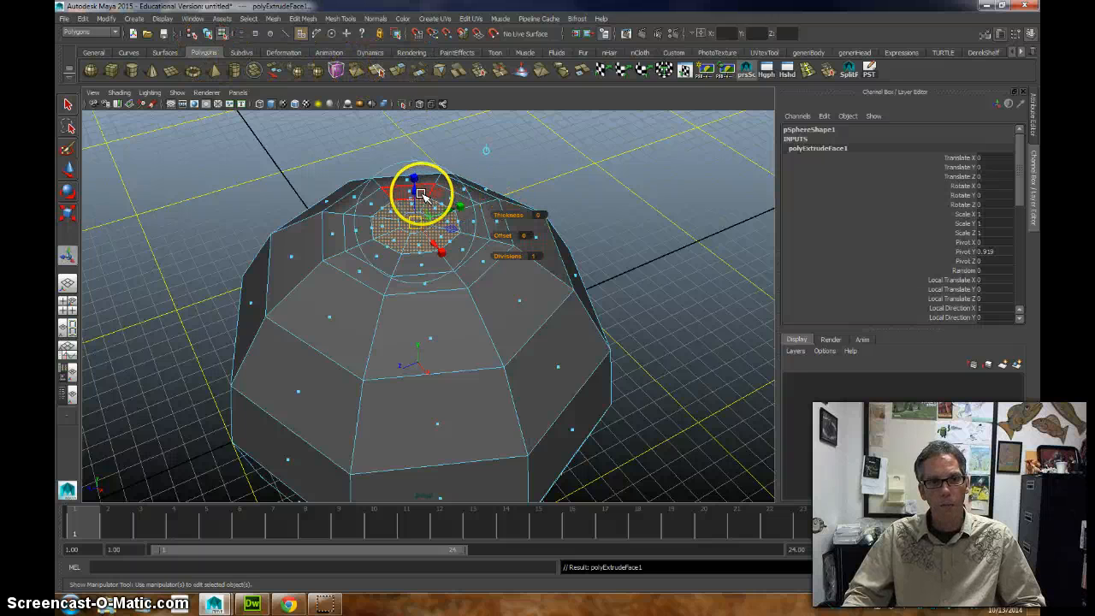
mouse_move(415, 193)
left_mouse_down()
mouse_move(413, 164)
mouse_move(414, 174)
left_mouse_up()
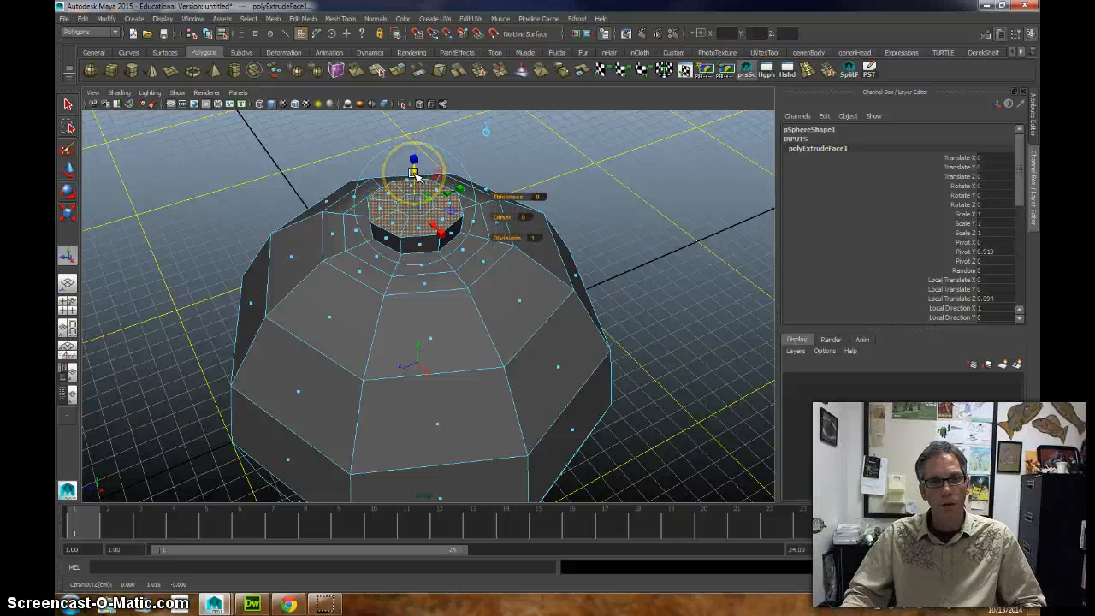
Raise the extruded faces to about 0.17 and taper them inward, and extrude them again upward by about 0.32.
left_click_drag(454, 252, 516, 240, "alt")
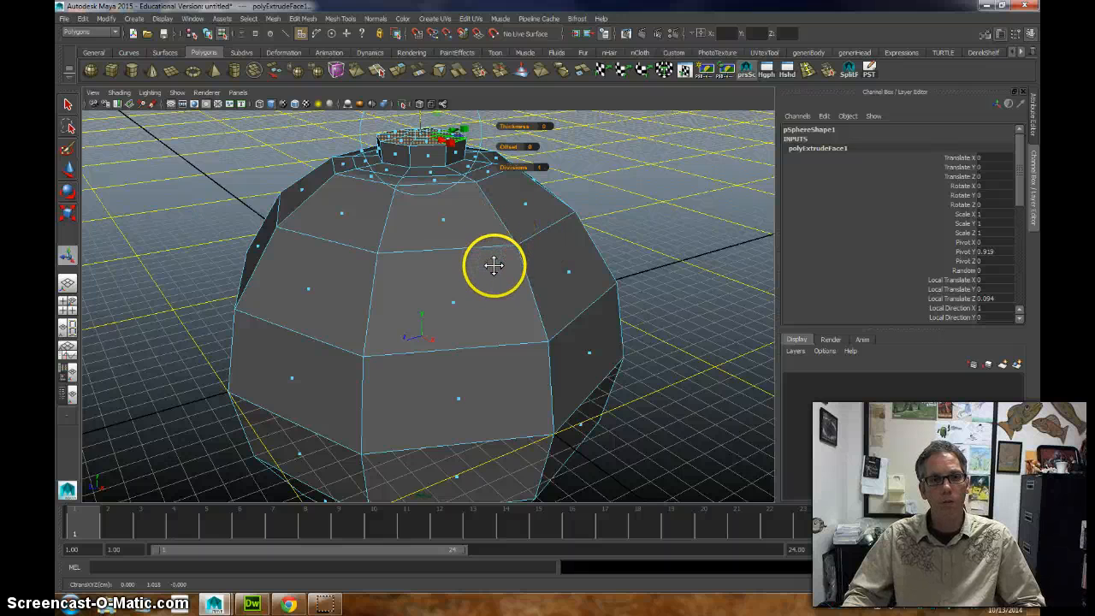
left_click_drag(494, 265, 496, 271, "alt")
left_click_drag(406, 173, 411, 154)
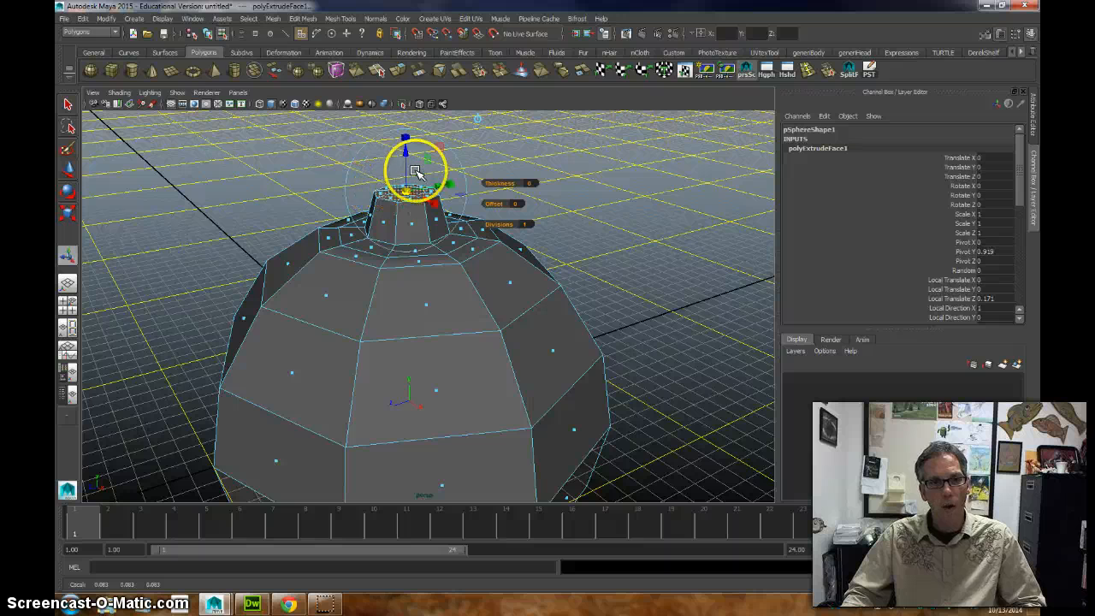
left_click_drag(413, 167, 410, 110)
middle_click_drag(427, 202, 430, 261, "alt")
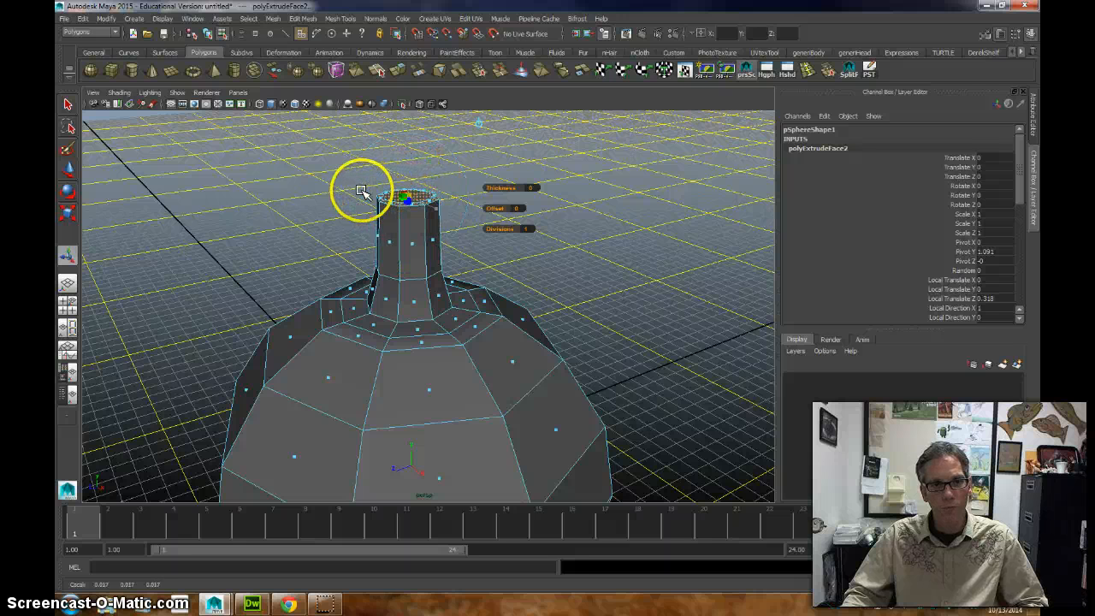
Shift the stem's end faces sideways about 0.17 and try tilting them, toggling the manipulator between its axis modes.
left_click_drag(413, 197, 530, 197, "alt")
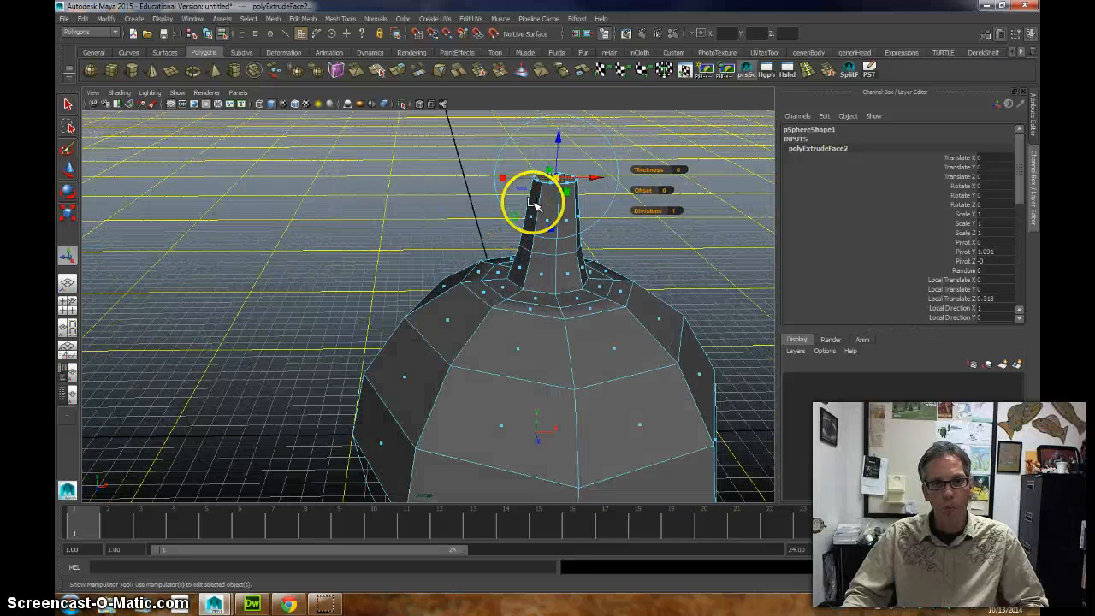
left_click_drag(608, 180, 631, 187)
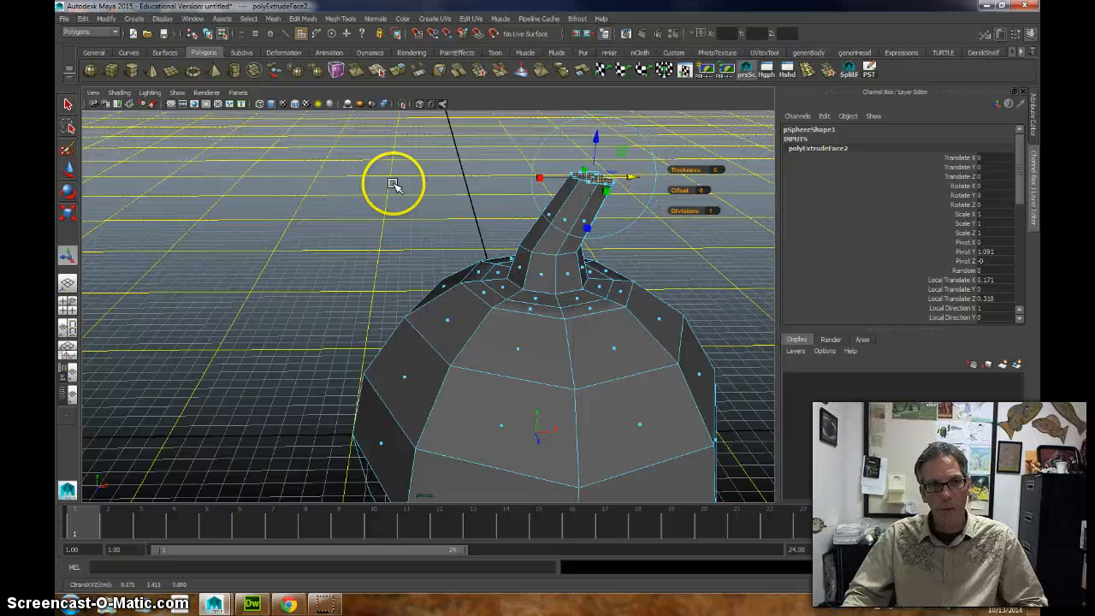
left_click(628, 125)
left_click_drag(598, 130, 628, 138)
key("ctrl+z")
left_click_drag(650, 181, 508, 170, "alt")
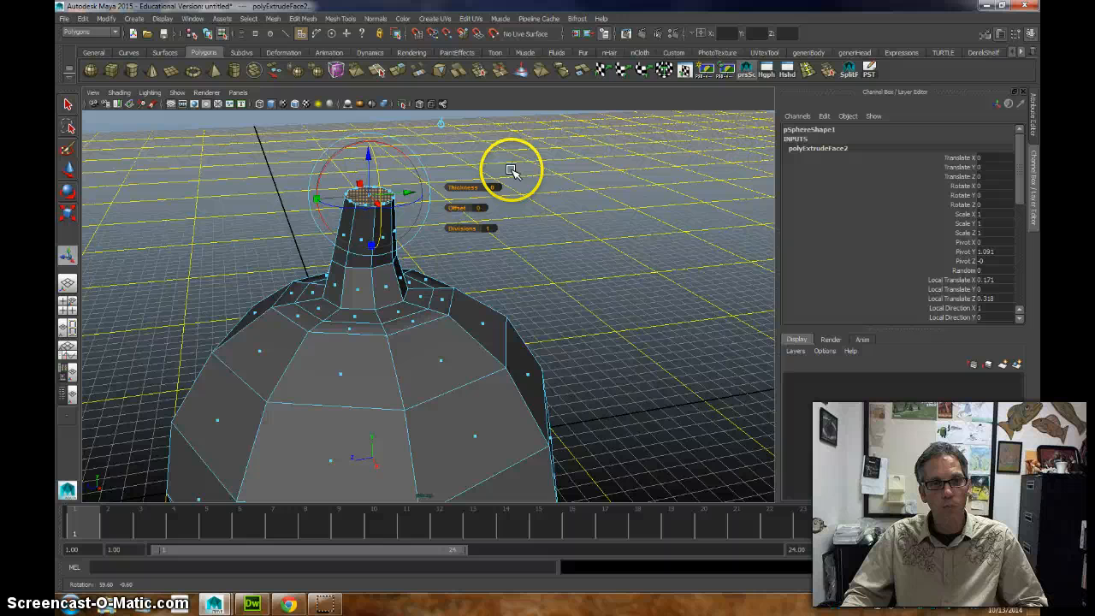
left_click(438, 124)
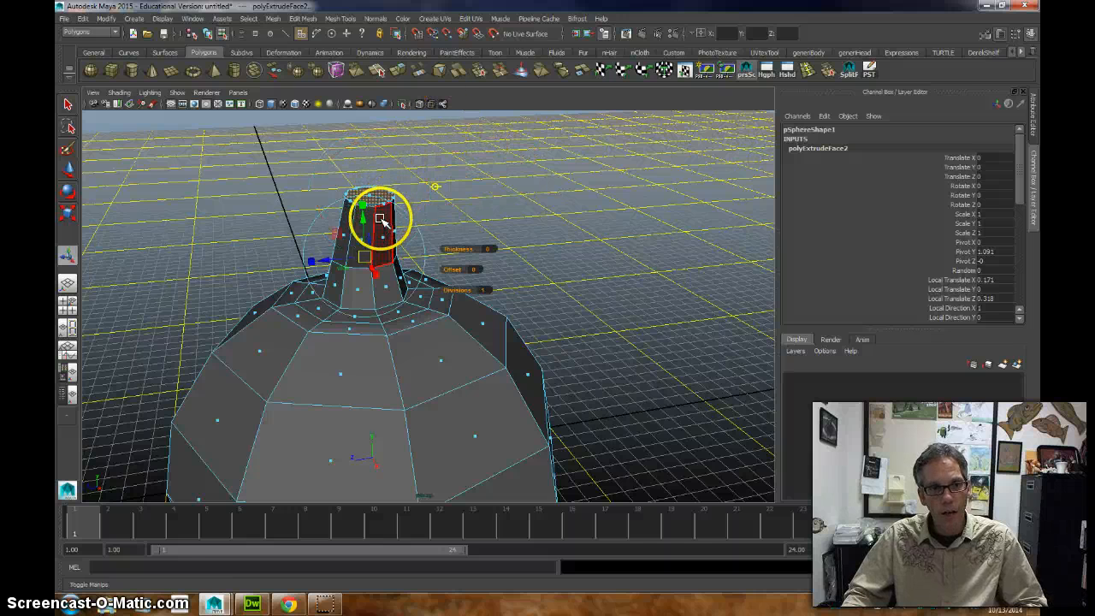
left_click(433, 187)
left_click_drag(374, 181, 454, 178)
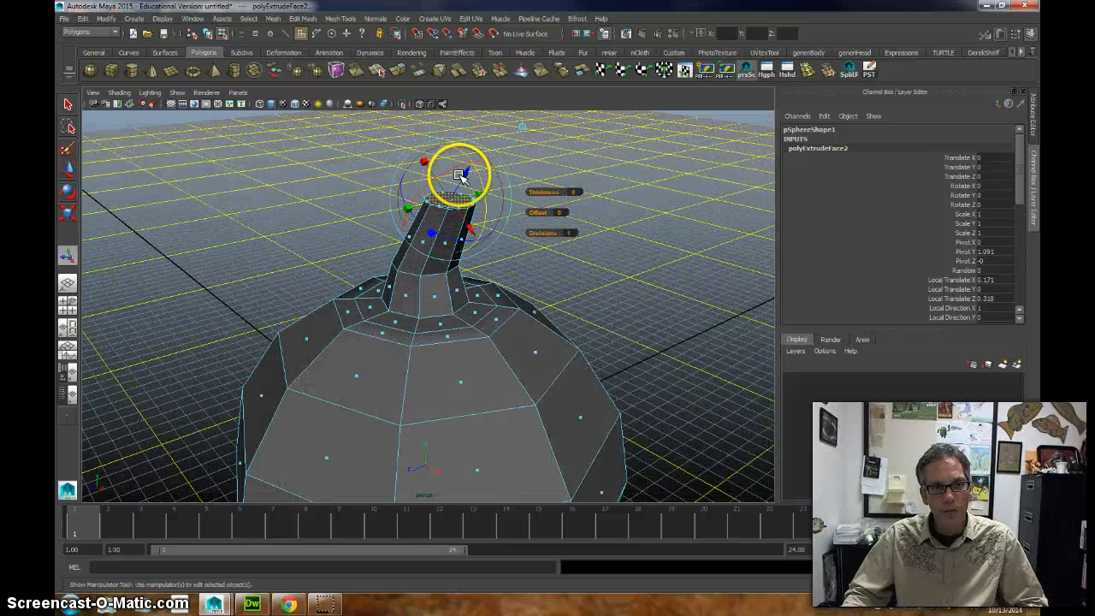
Undo the stem's sideways bend and lower its end faces to a local offset of 0.289 and a Translate Y of -0.068.
left_click(621, 177)
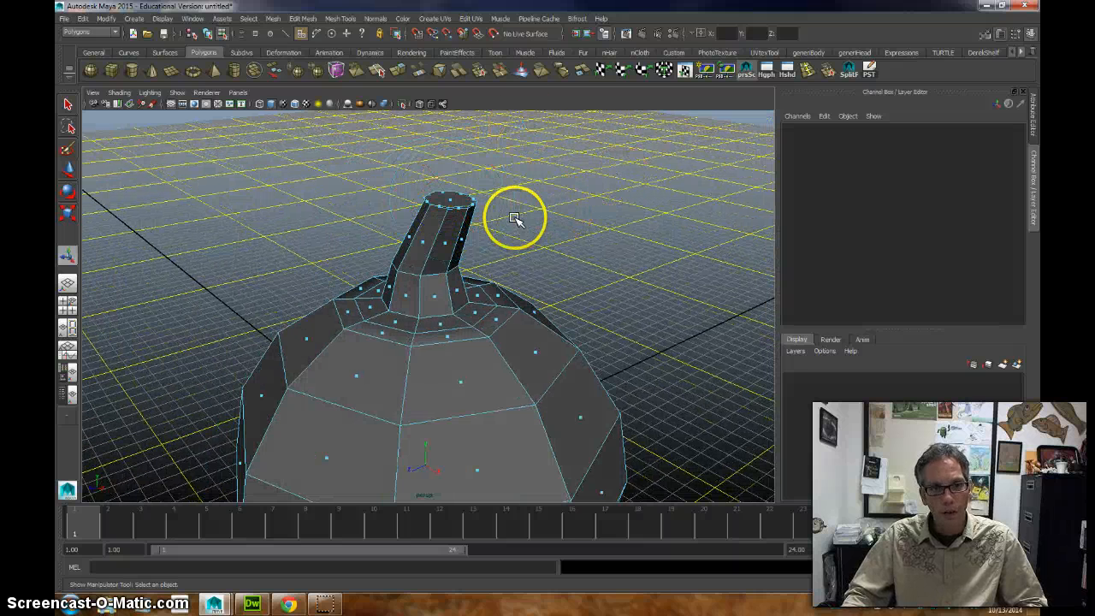
key("ctrl+e")
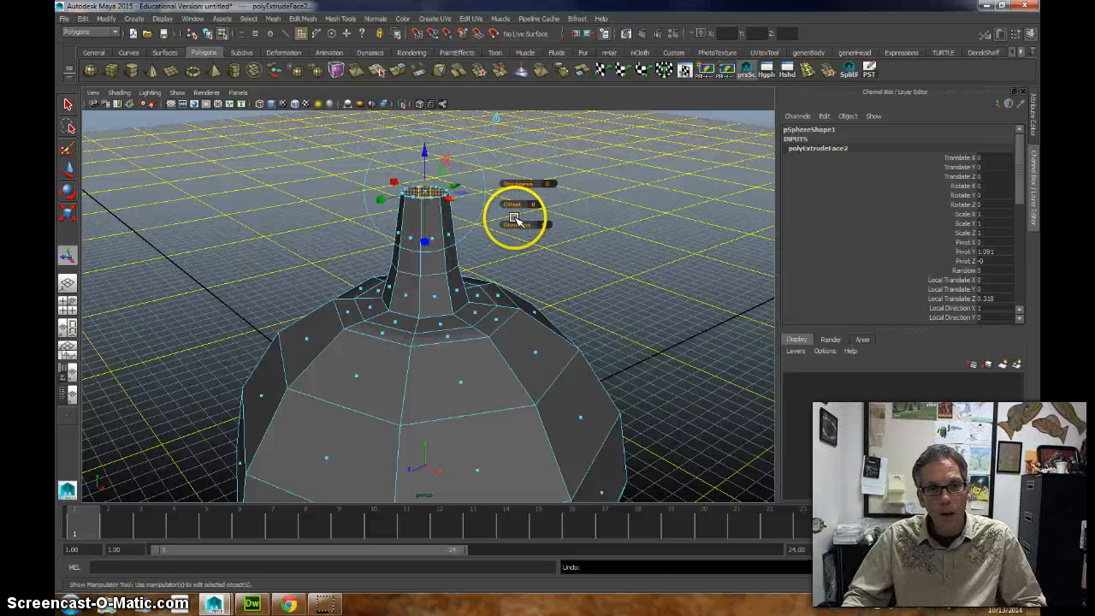
mouse_move(421, 152)
left_mouse_down()
mouse_move(420, 122)
mouse_move(426, 163)
left_mouse_up()
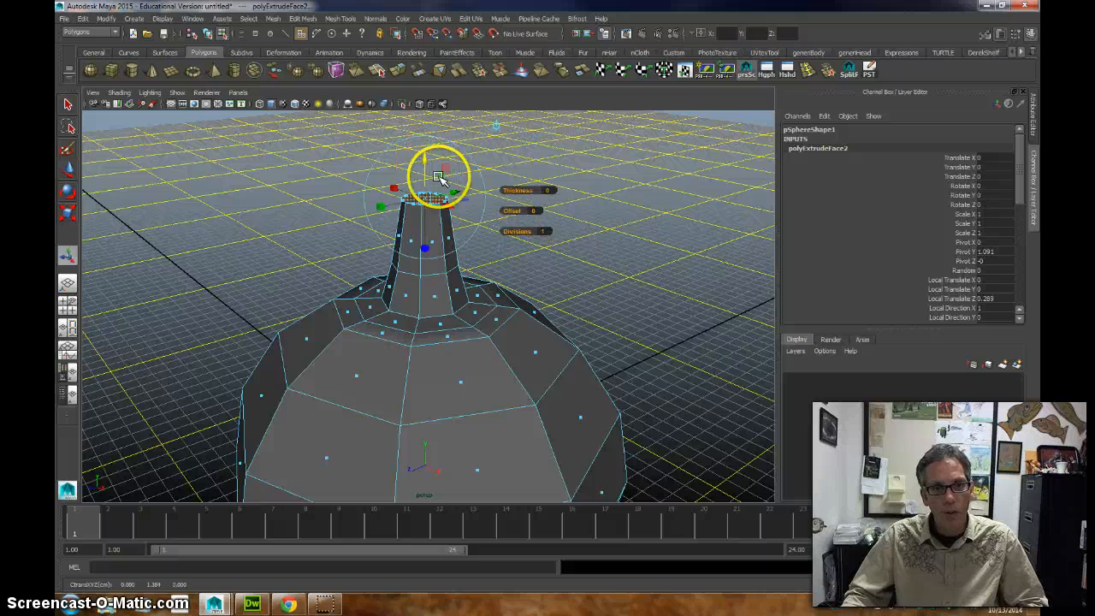
middle_click_drag(435, 173, 438, 208, "alt")
left_click(495, 168)
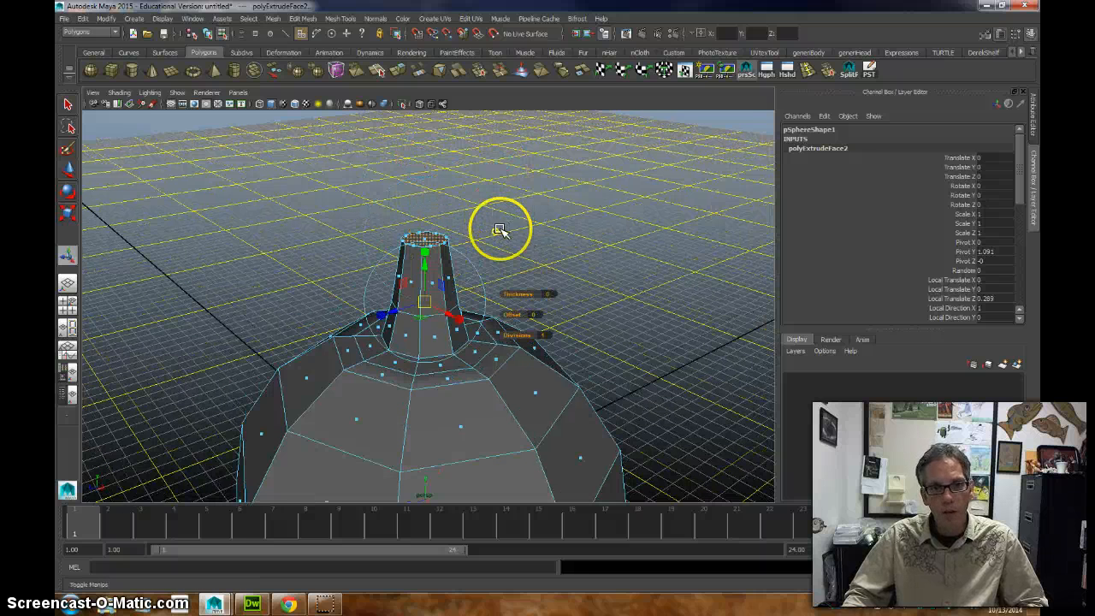
mouse_move(434, 267)
left_mouse_down()
mouse_move(428, 193)
mouse_move(423, 372)
mouse_move(418, 237)
mouse_move(418, 276)
mouse_move(446, 278)
left_mouse_up()
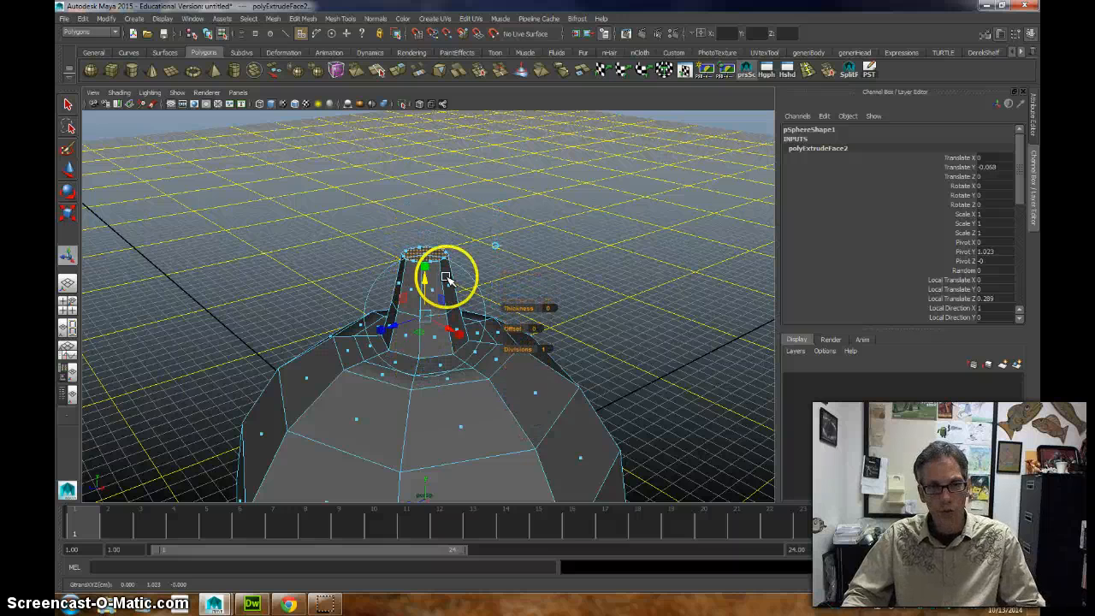
Extrude the stem's end faces once more upward by about 0.12 and widen them into a flare.
key("g")
left_click_drag(430, 230, 430, 187)
left_click_drag(533, 264, 571, 274, "alt")
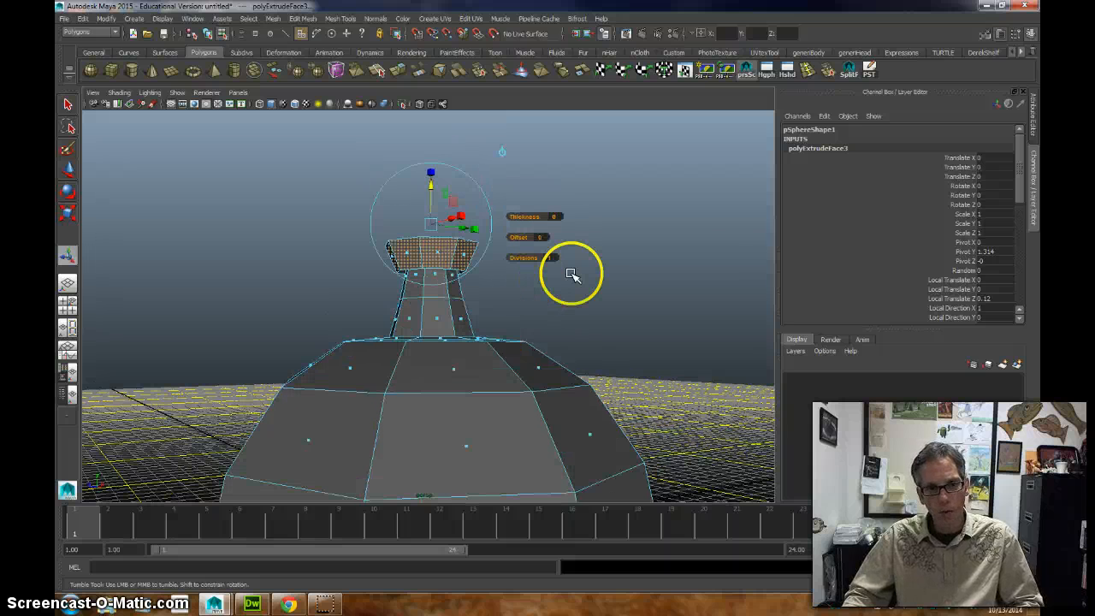
Undo all the stem extrusions back to the plain top cap.
key("ctrl+z")
key("ctrl+z")
key("ctrl+z")
key("ctrl+z")
key("ctrl+z")
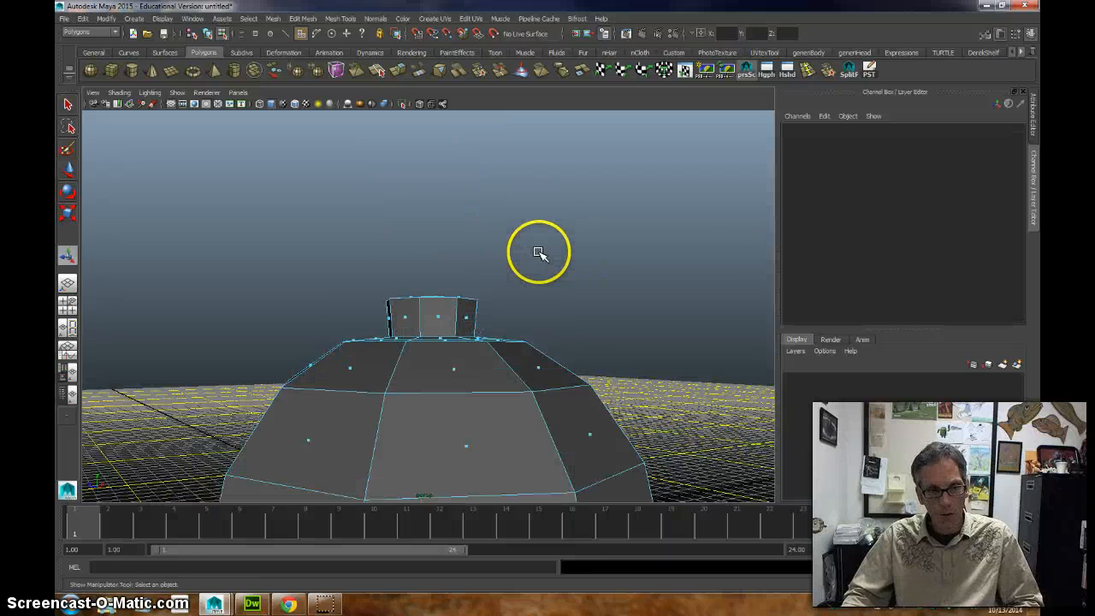
key("ctrl+z")
key("ctrl+z")
key("ctrl+z")
Select only the small centre face of the sphere's top cap.
left_click_drag(542, 259, 547, 317, "alt")
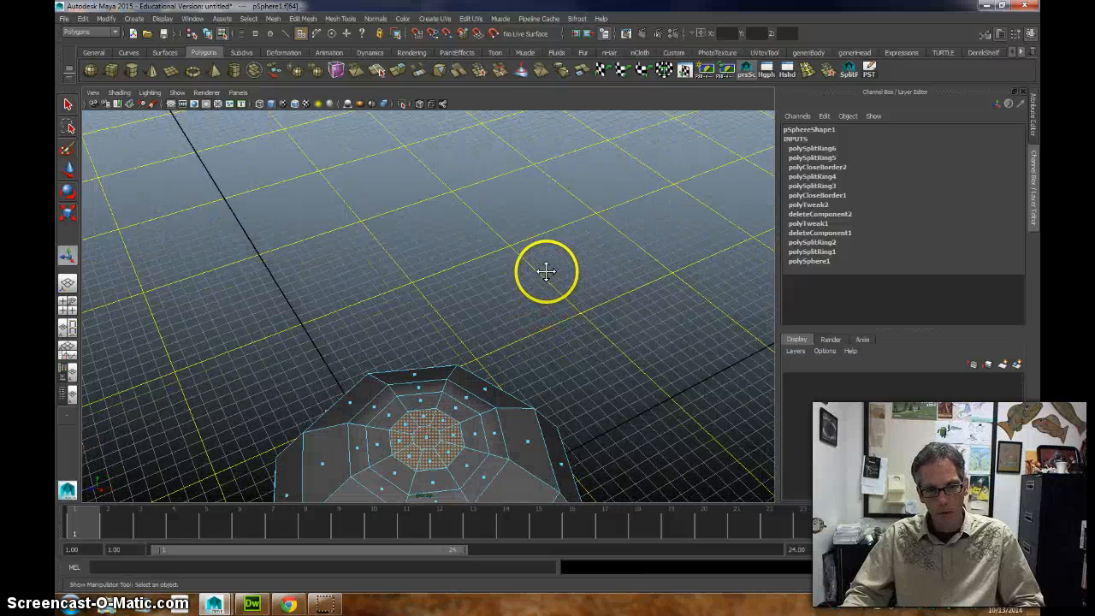
left_click_drag(547, 249, 412, 275, "alt")
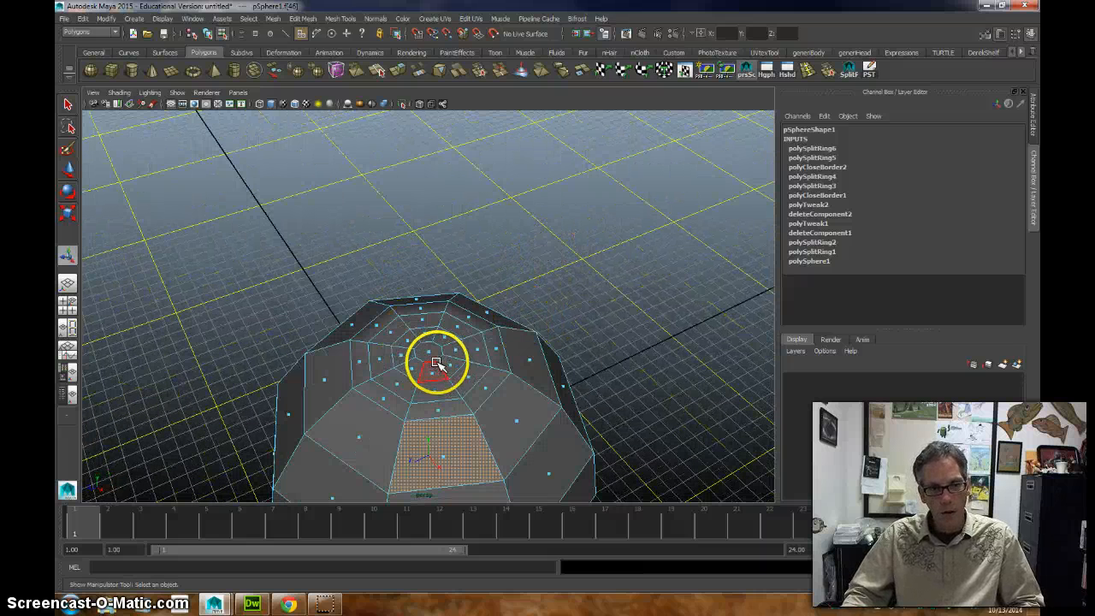
left_click_drag(444, 337, 443, 321, "alt")
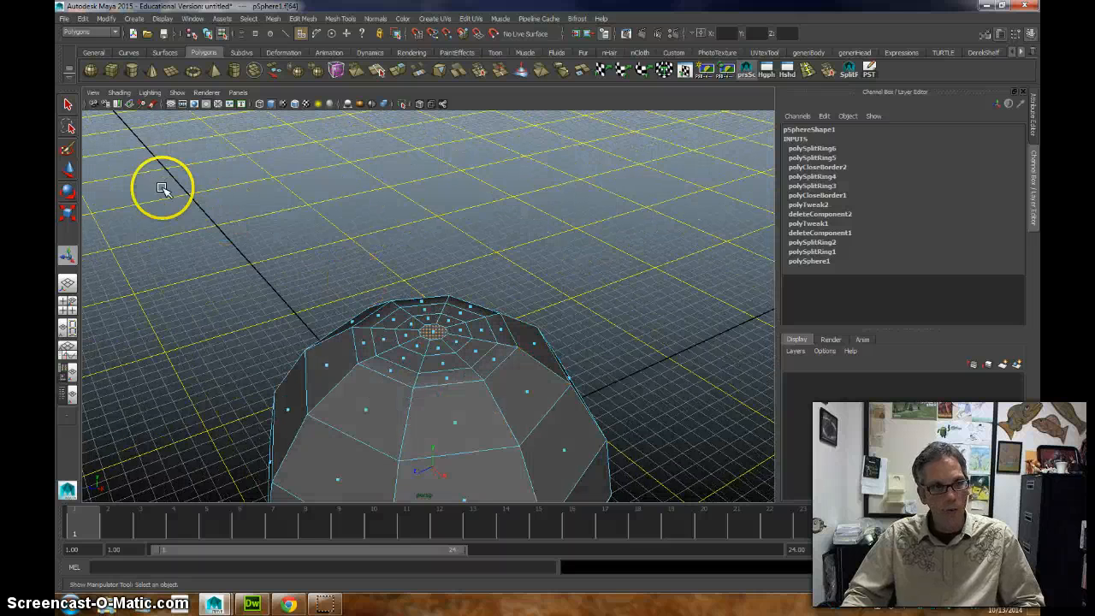
Pull the cap's centre face upward into a cone and extrude it twice upward into a narrow stem.
left_click(67, 168)
left_click_drag(436, 282, 432, 138)
key("ctrl+e")
key("ctrl+e")
left_click_drag(427, 232, 489, 159, "alt")
middle_click_drag(511, 221, 509, 227, "alt")
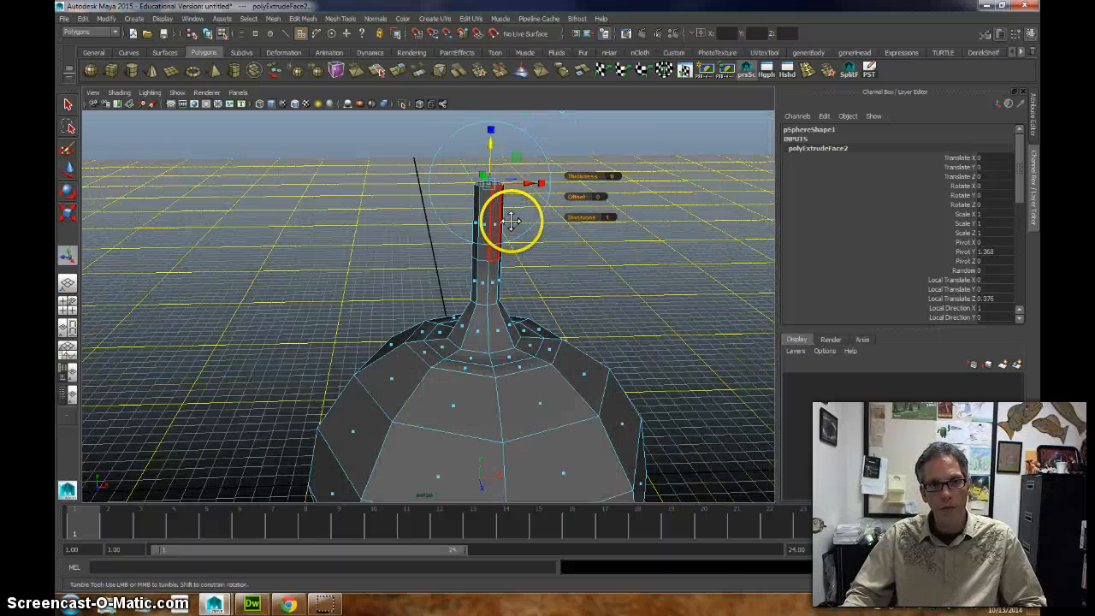
Extrude the stem's end face once more upward into a slightly tapered tip section, and clear the selection.
mouse_move(490, 144)
left_mouse_down()
mouse_move(489, 180)
mouse_move(496, 117)
mouse_move(484, 156)
left_mouse_up()
key("ctrl+e")
left_click(572, 262)
left_click_drag(531, 282, 608, 284, "alt")
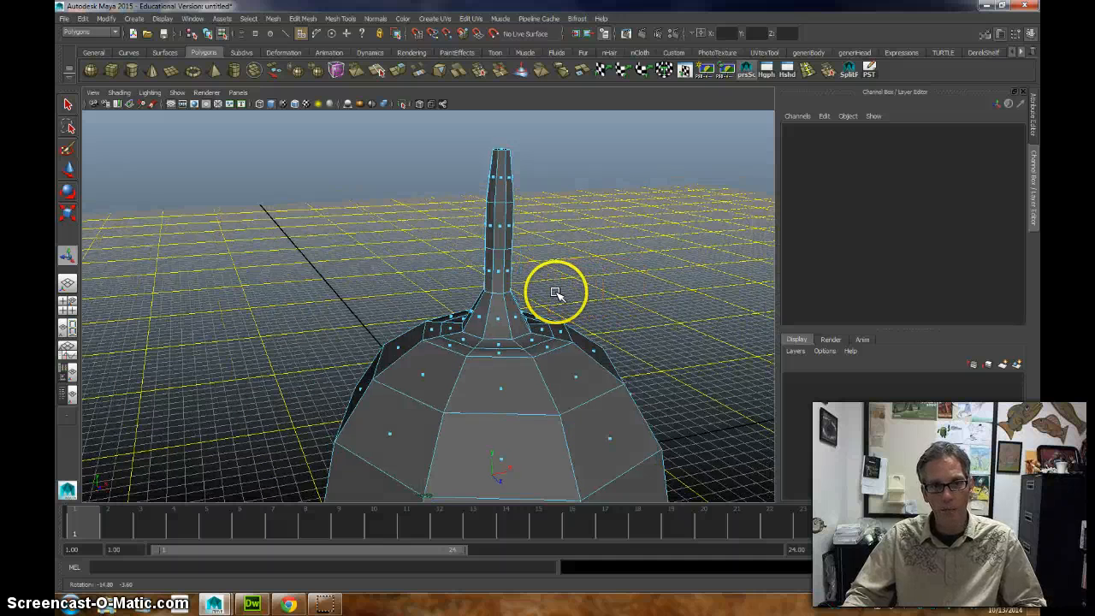
Try to rotate the edge loop where the stem meets the cone sideways by about 30 degrees.
right_click(499, 293)
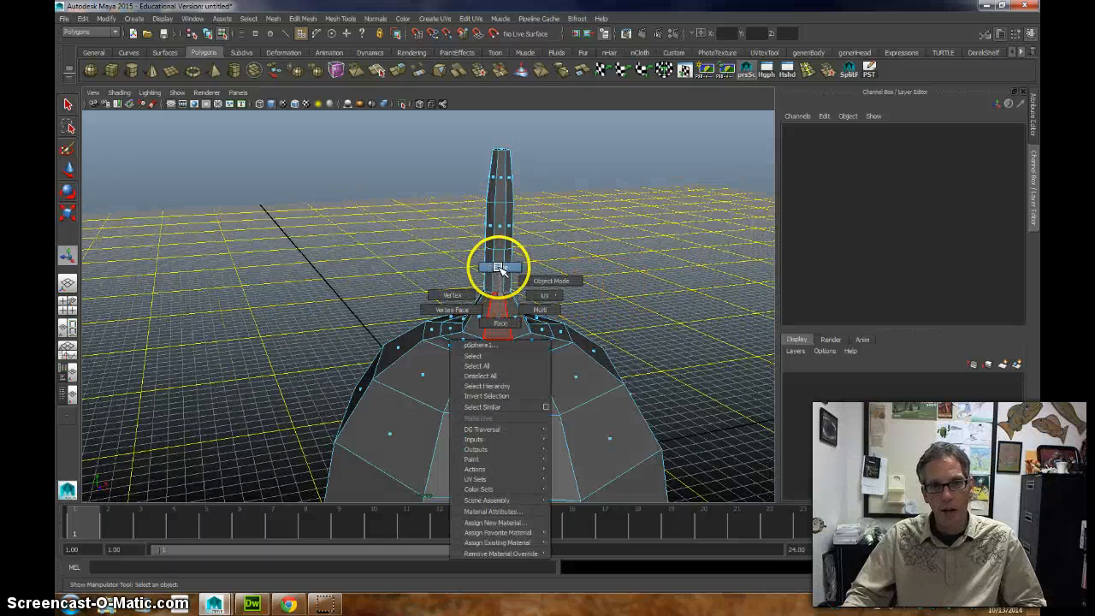
left_click(499, 267)
double_click(496, 292)
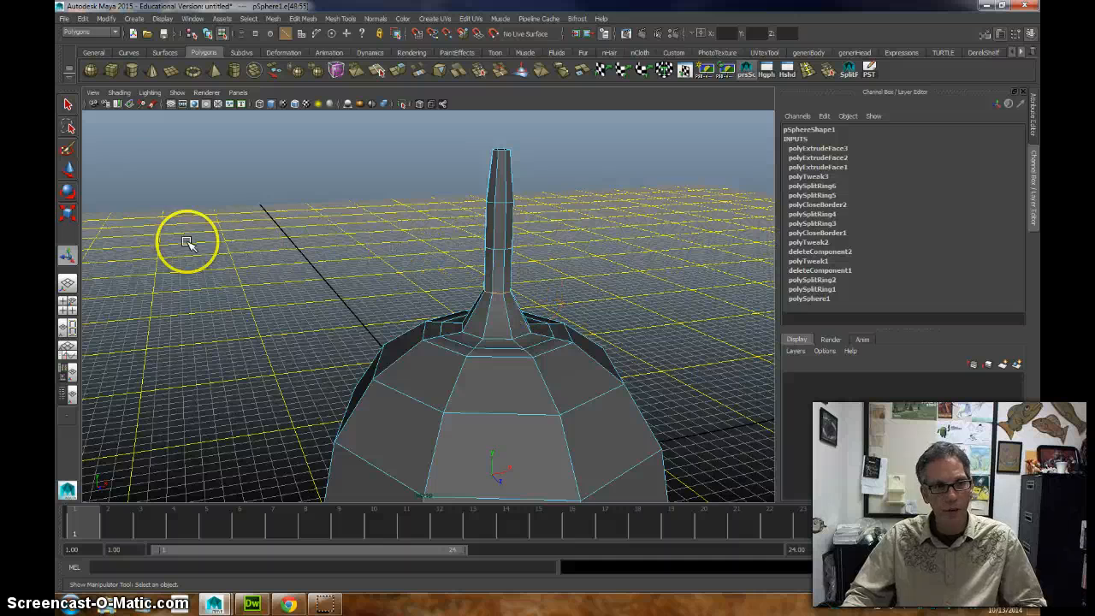
left_click(73, 194)
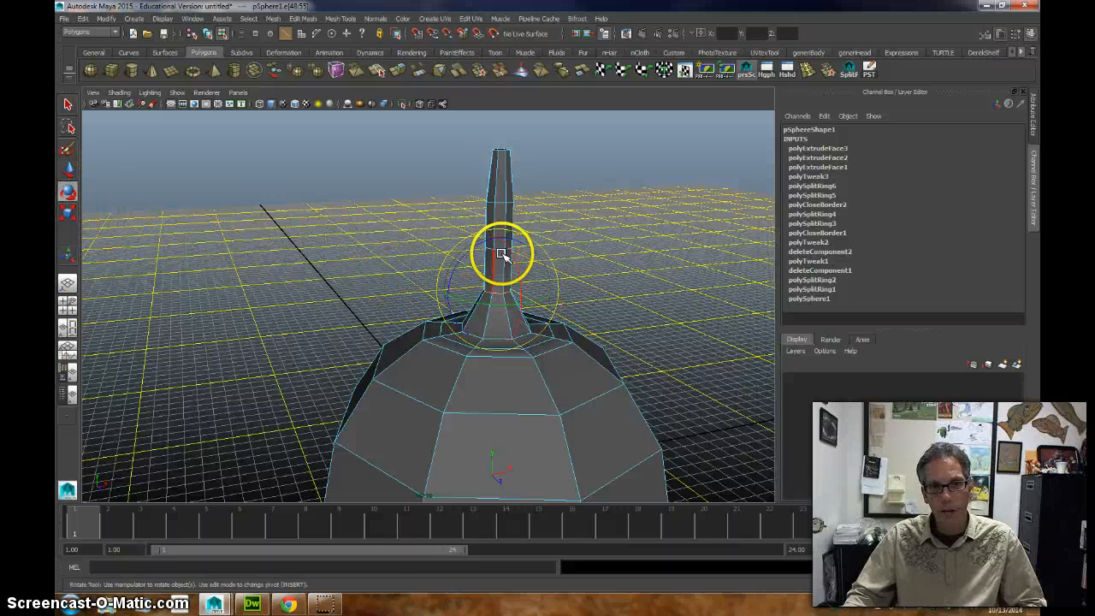
left_click_drag(570, 367, 367, 362, "alt")
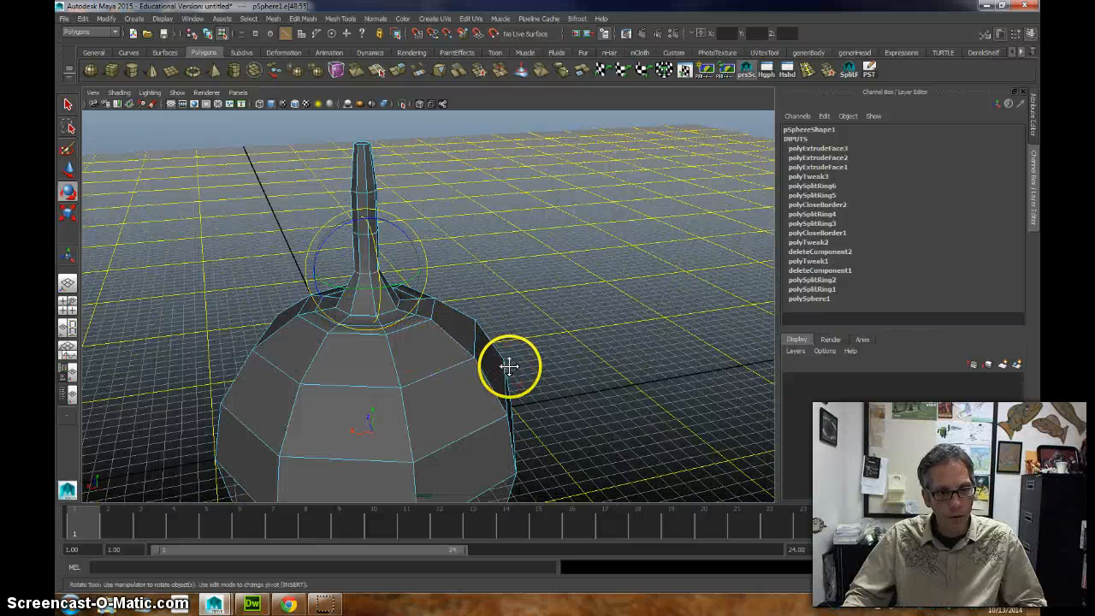
left_click_drag(515, 368, 430, 456, "alt")
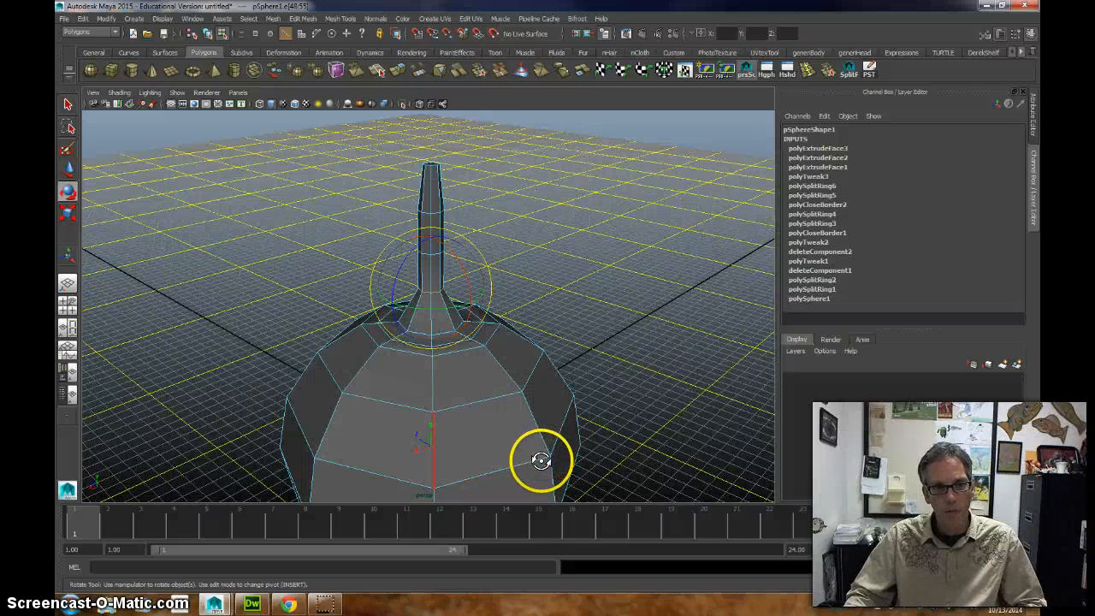
left_click_drag(559, 456, 567, 452, "alt")
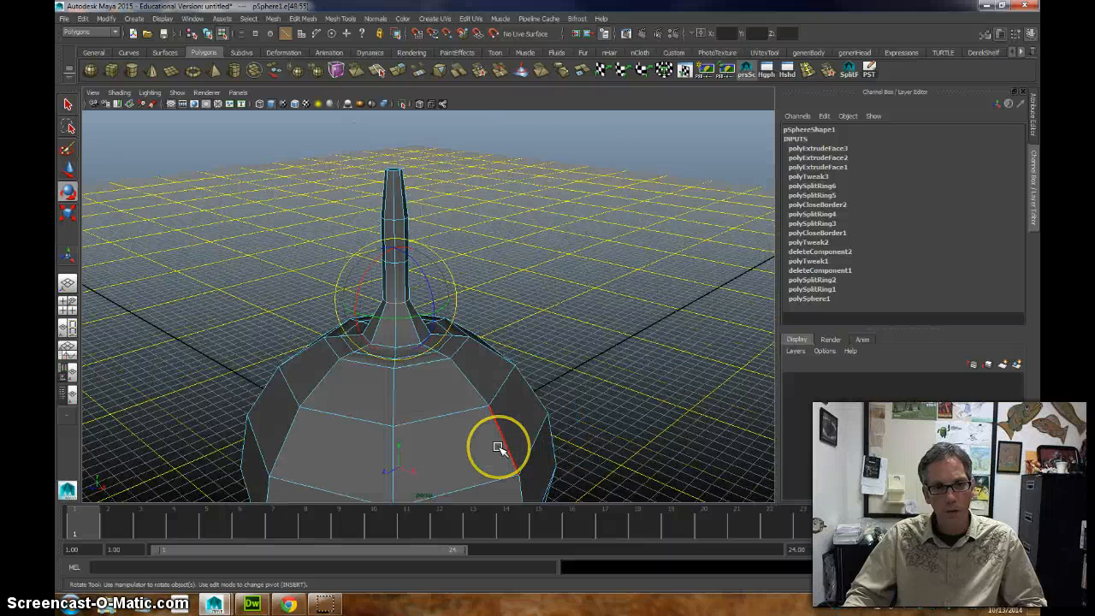
left_click_drag(499, 447, 471, 440, "alt")
left_click_drag(442, 247, 448, 264)
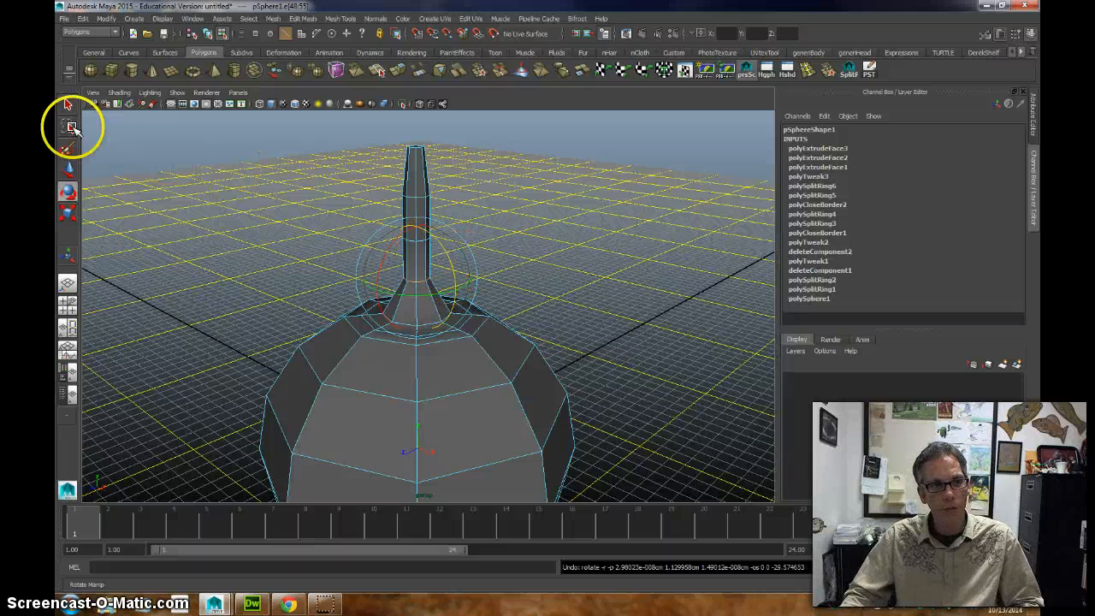
Select all the stem's edges above the cone and move their rotation pivot down to the stem's base.
left_click(68, 106)
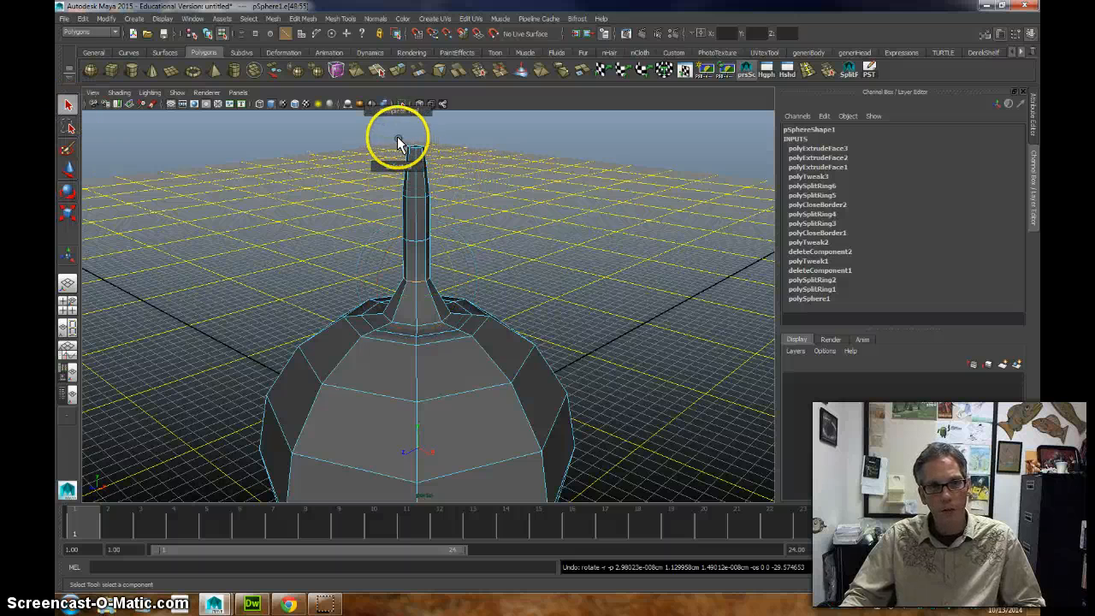
right_click_drag(410, 163, 386, 130)
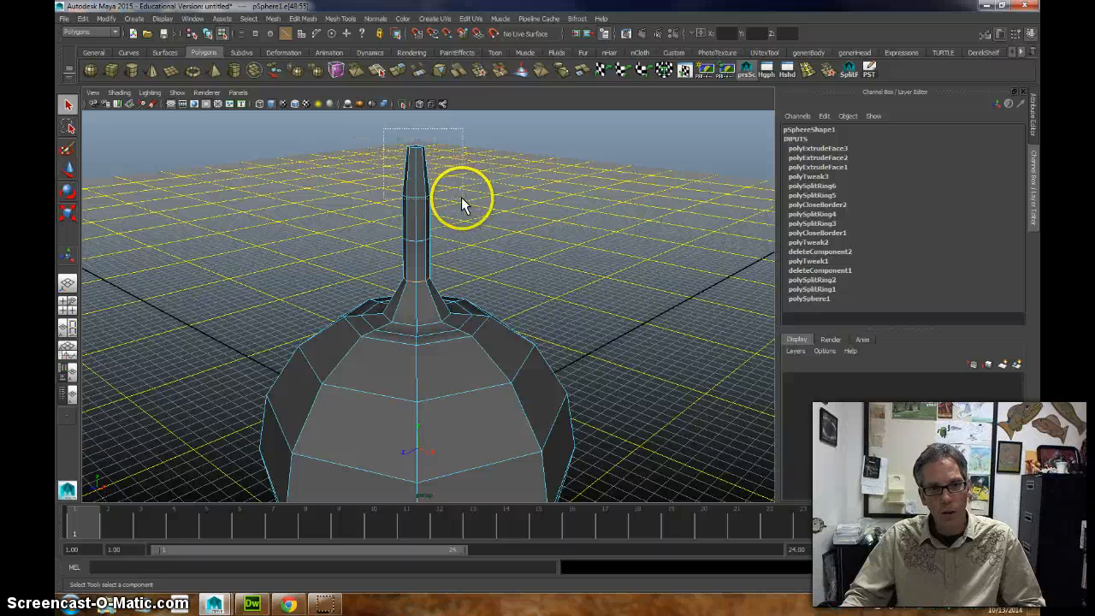
left_click_drag(476, 277, 476, 269)
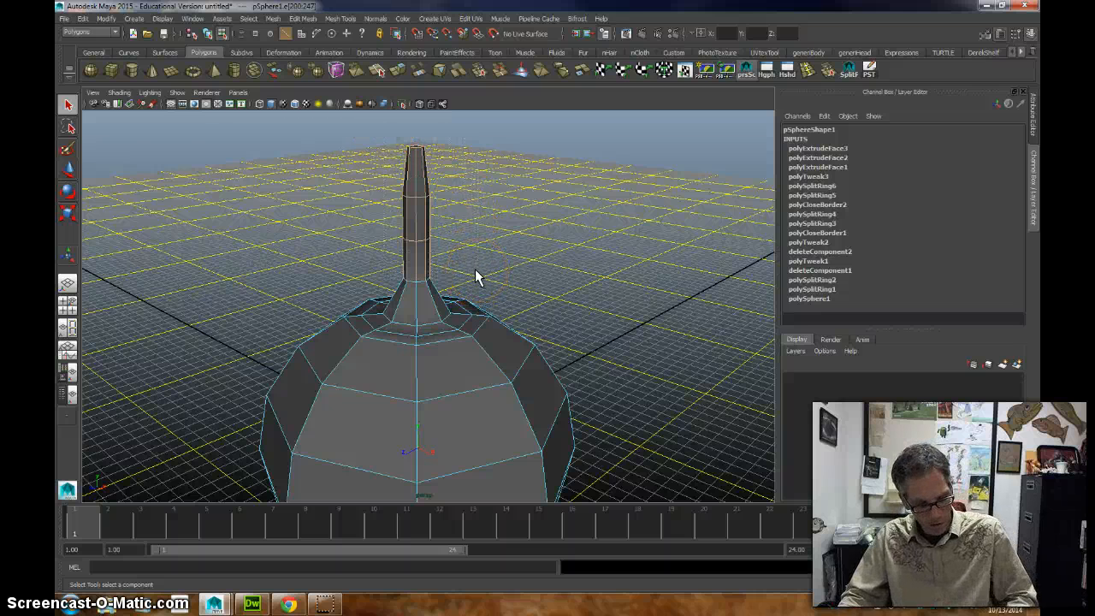
key("e")
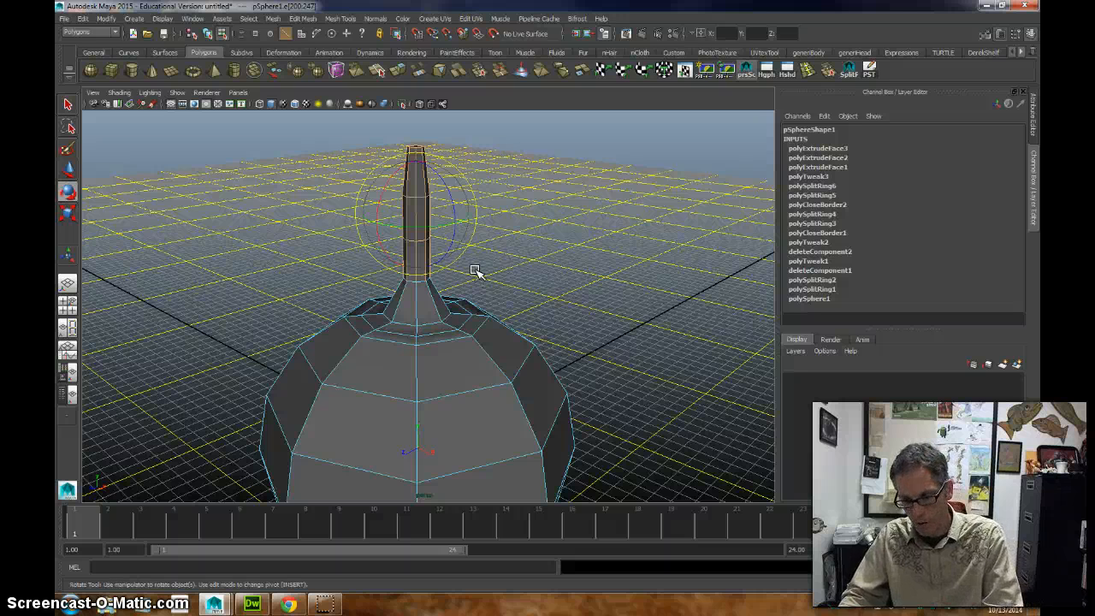
key("Insert")
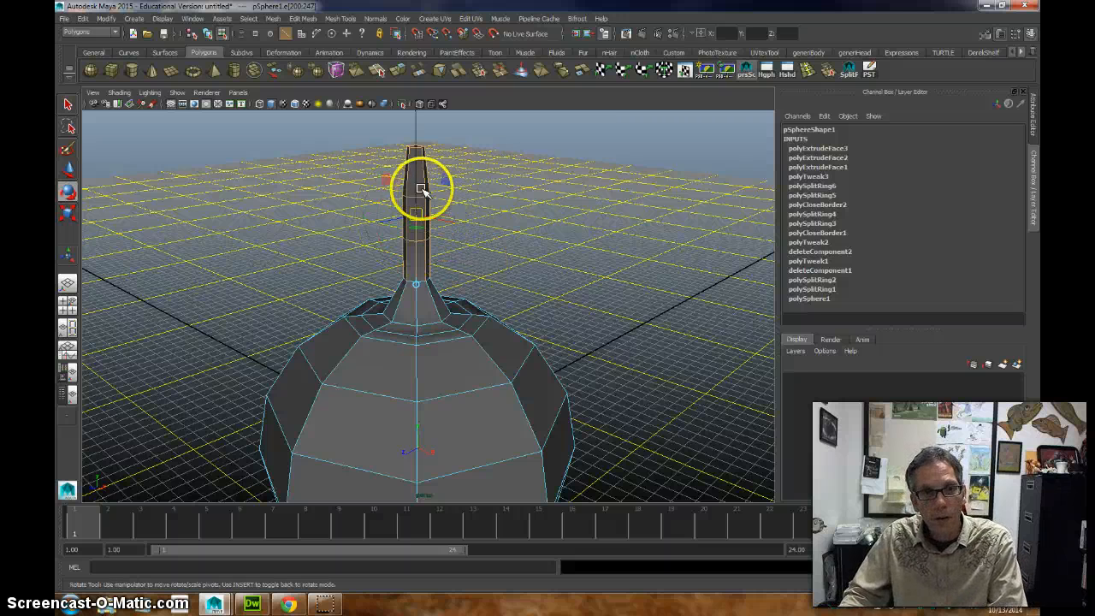
left_click_drag(417, 180, 417, 227)
left_click(414, 176)
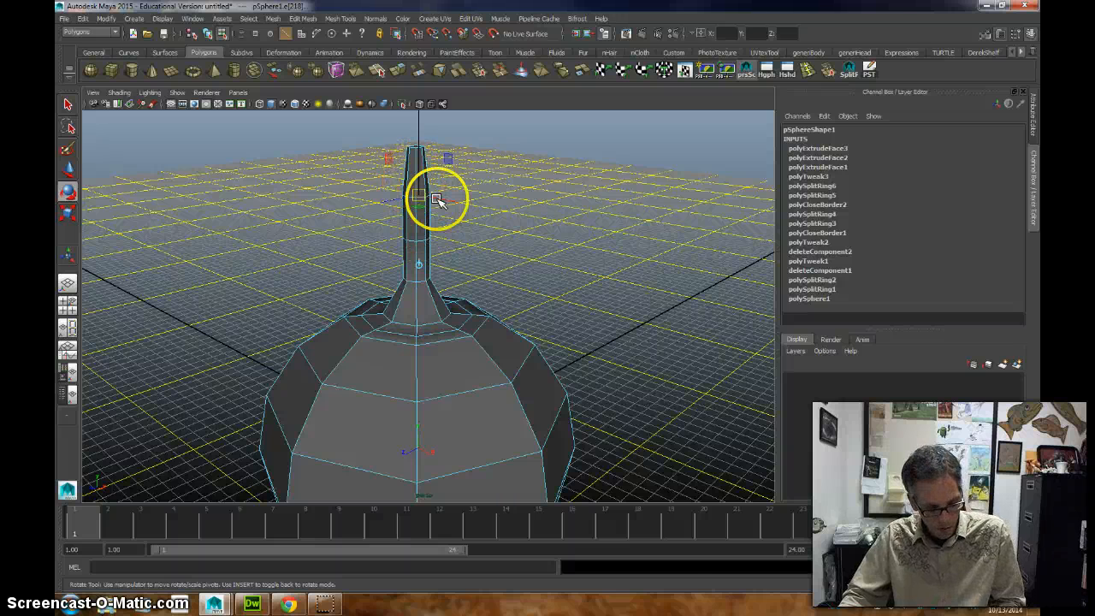
key("ctrl+z")
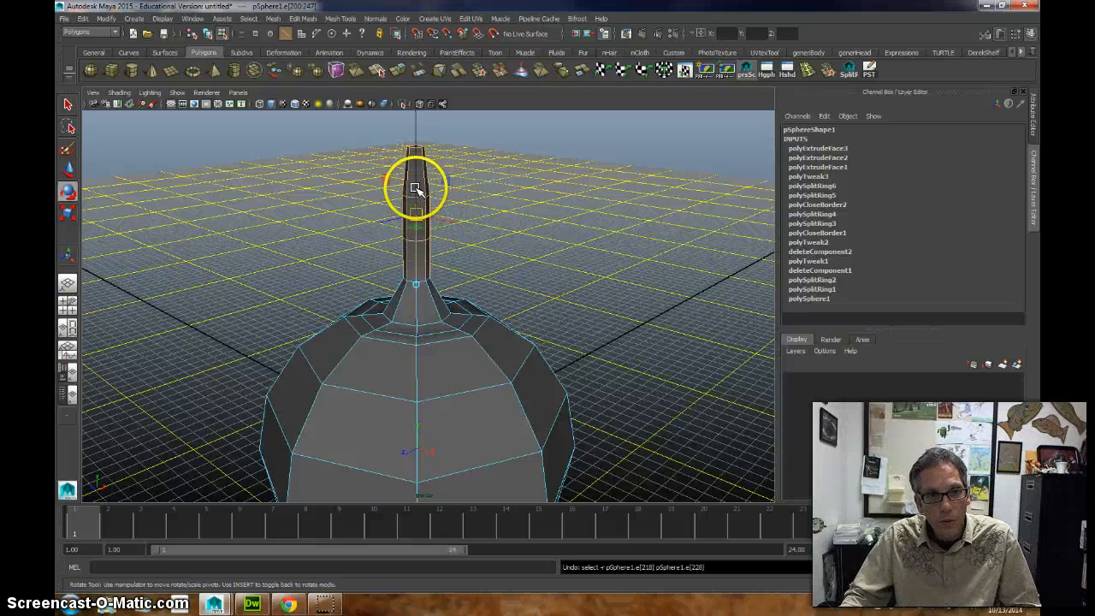
left_click_drag(415, 184, 417, 247)
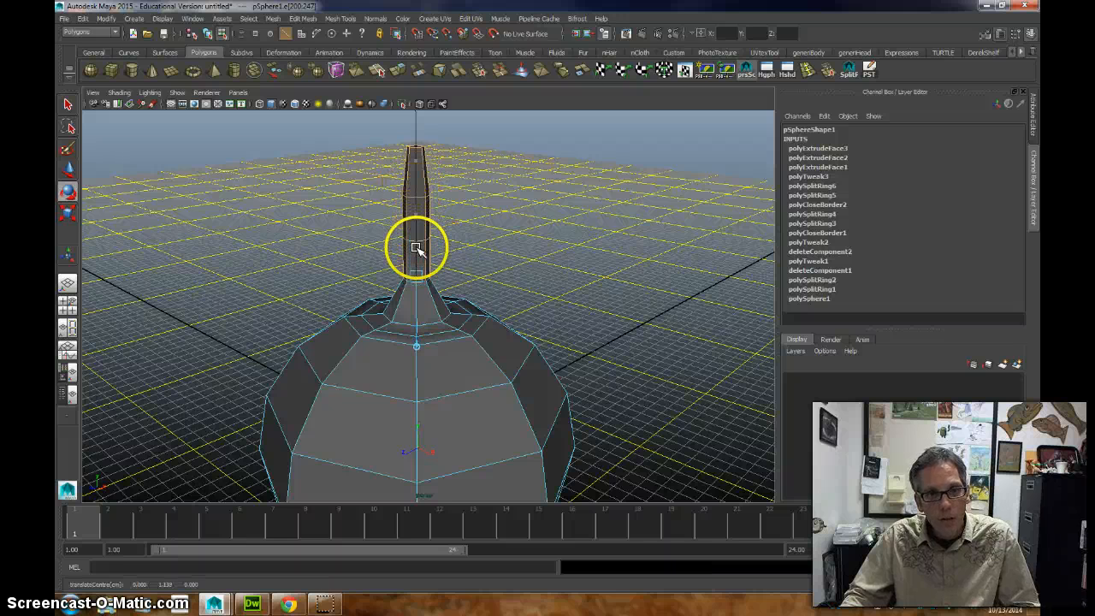
Tilt the selected stem edges sideways about the base pivot and shift them into line with the cone.
key("e")
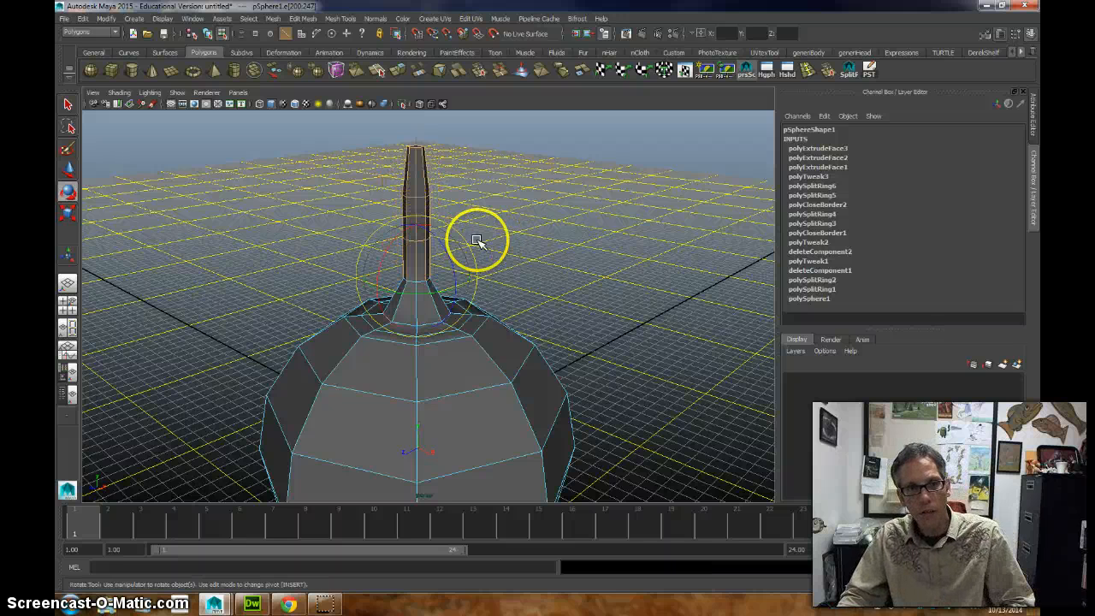
left_click_drag(440, 237, 451, 268)
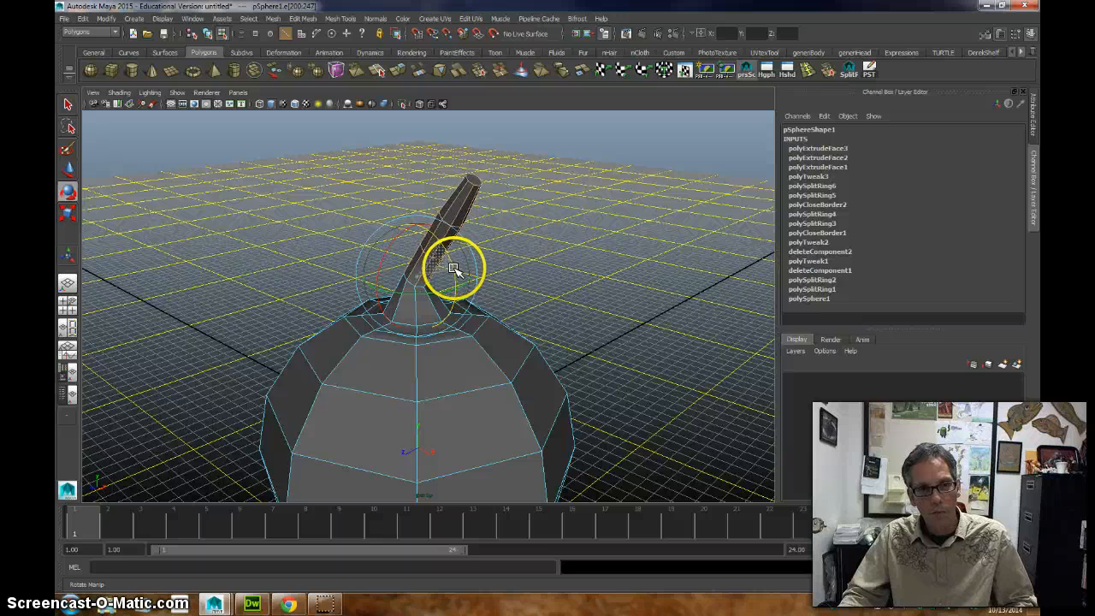
left_click_drag(530, 259, 560, 266, "alt")
key("w")
left_click_drag(505, 232, 477, 245)
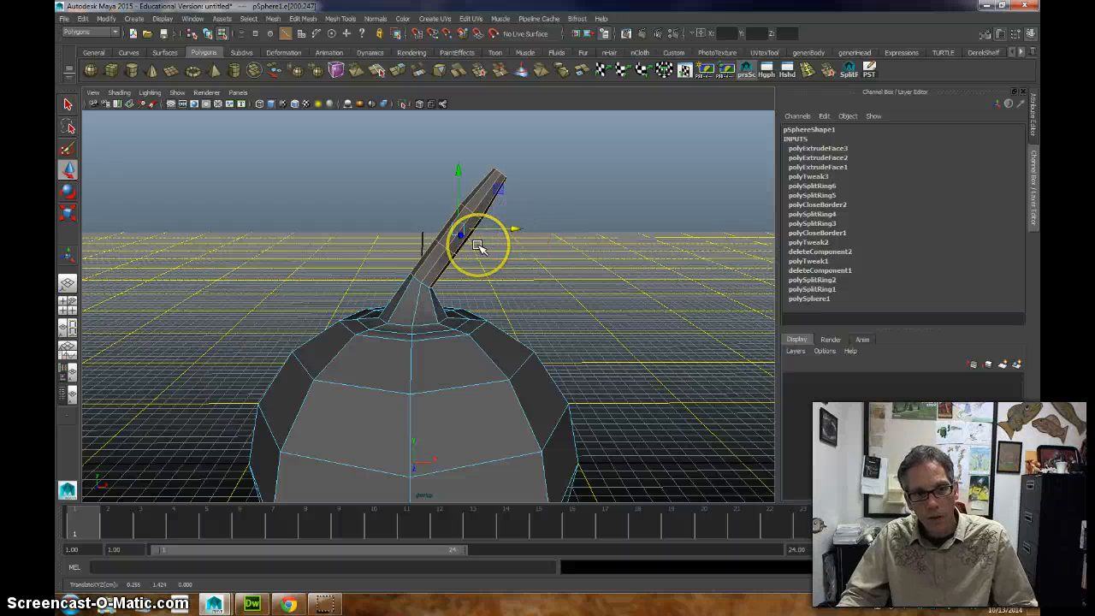
Try to rotate a single edge at the first joint of the tilted stem by about 30 degrees.
left_click(441, 242)
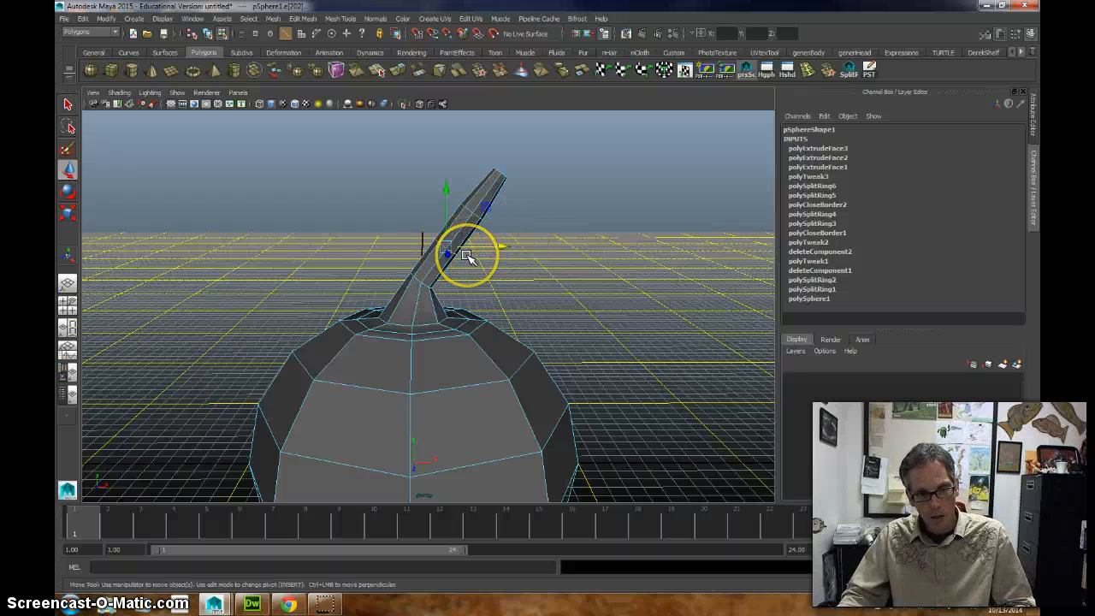
key("e")
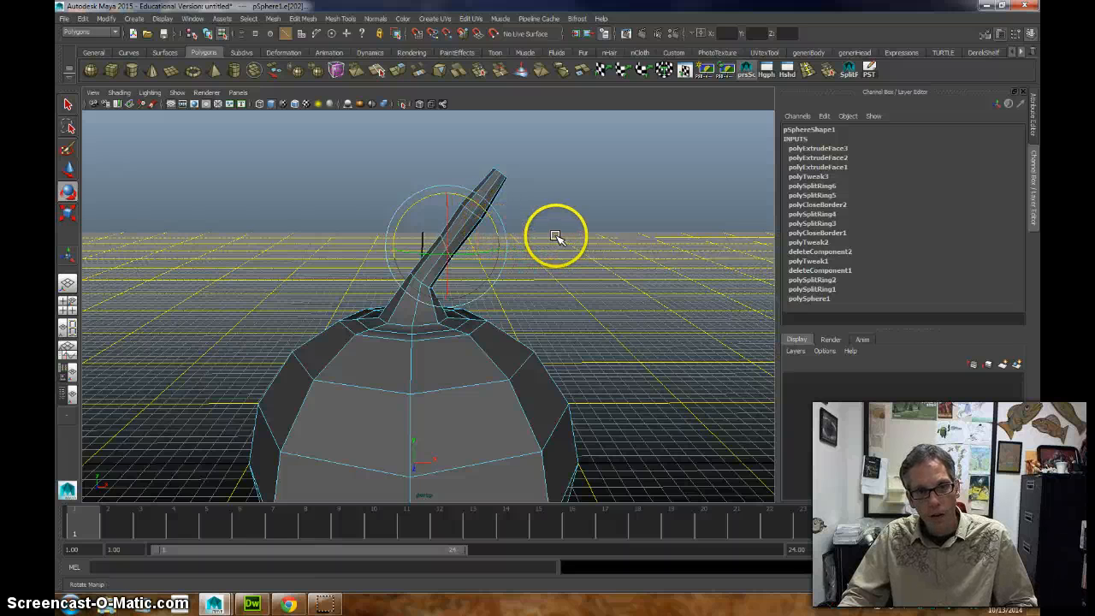
key("ctrl+z")
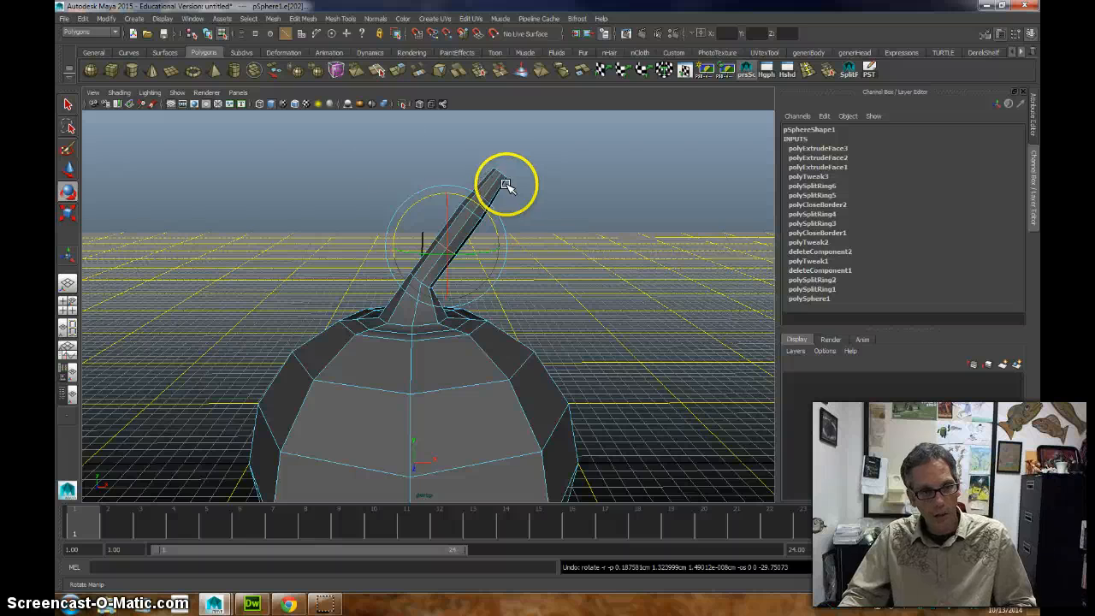
Select the edges of the stem's two upper sections and move their pivot to the joint below them.
left_click(68, 103)
left_click_drag(528, 219, 545, 228)
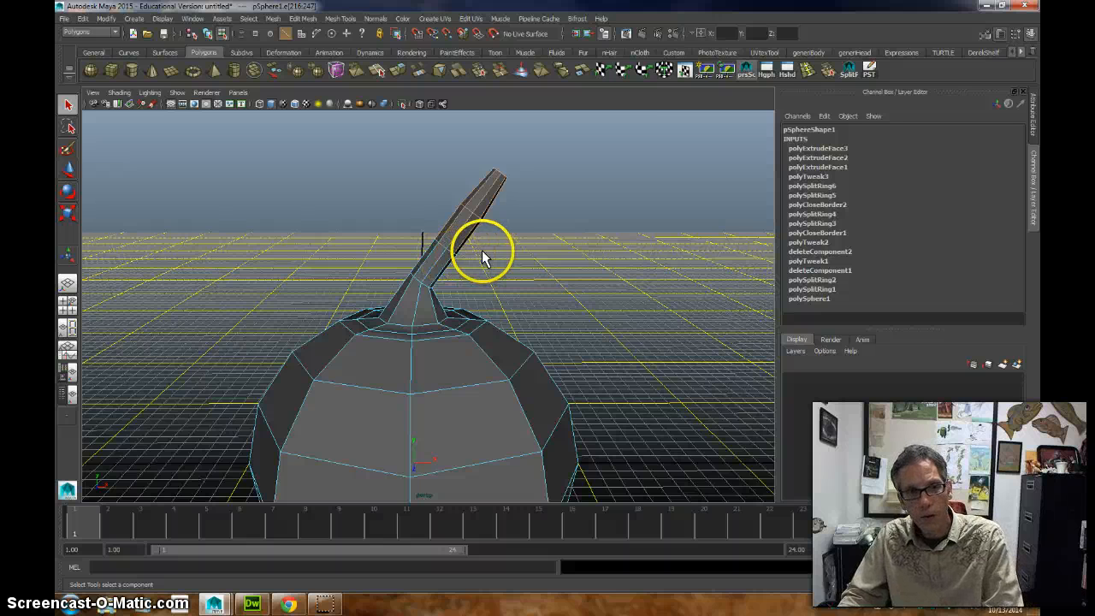
key("w")
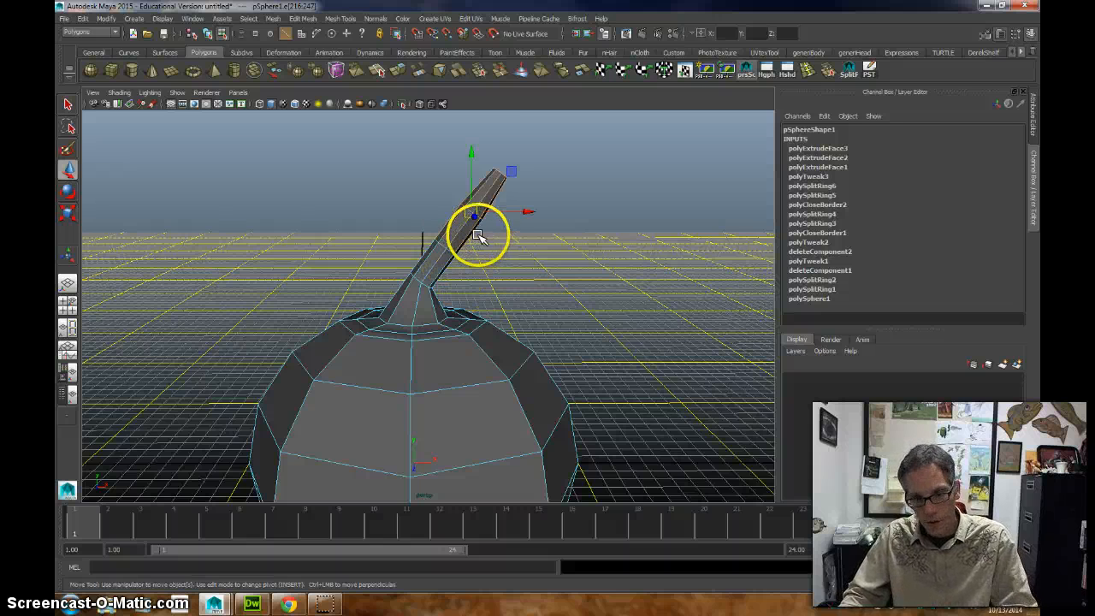
key("Insert")
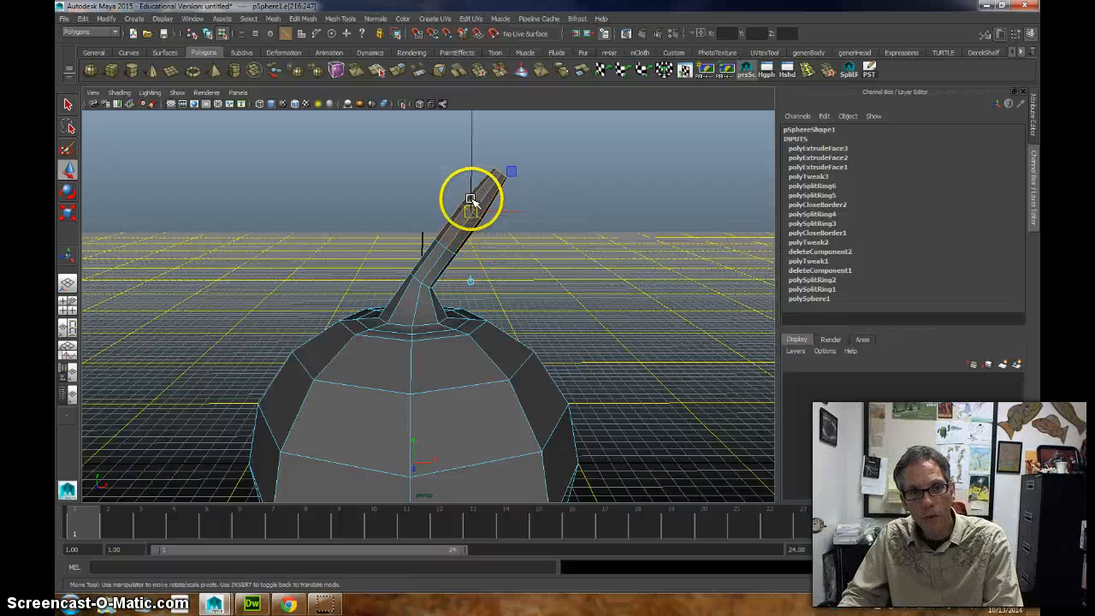
left_click_drag(470, 211, 443, 246)
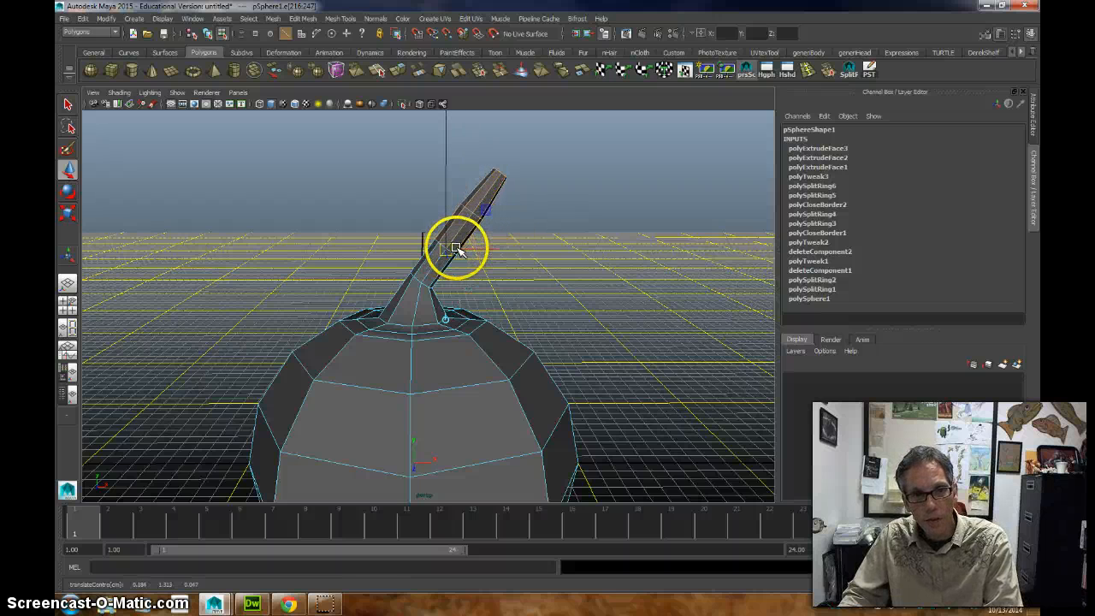
Rotate the stem's two upper sections further sideways and move them back into line with the lower section.
left_click_drag(457, 195, 444, 169)
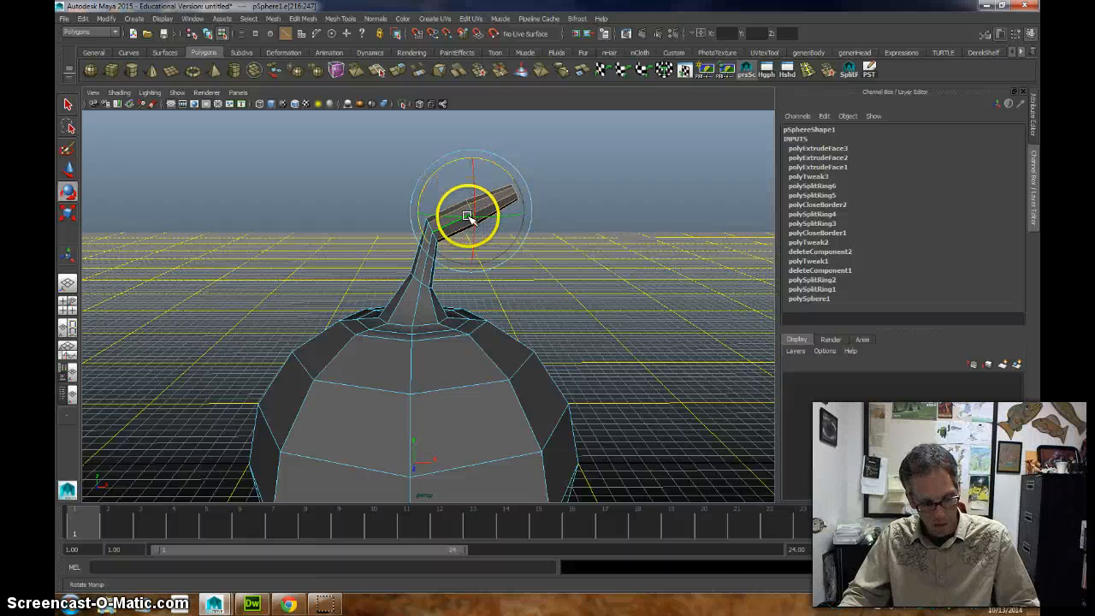
key("w")
left_click_drag(471, 224, 478, 220)
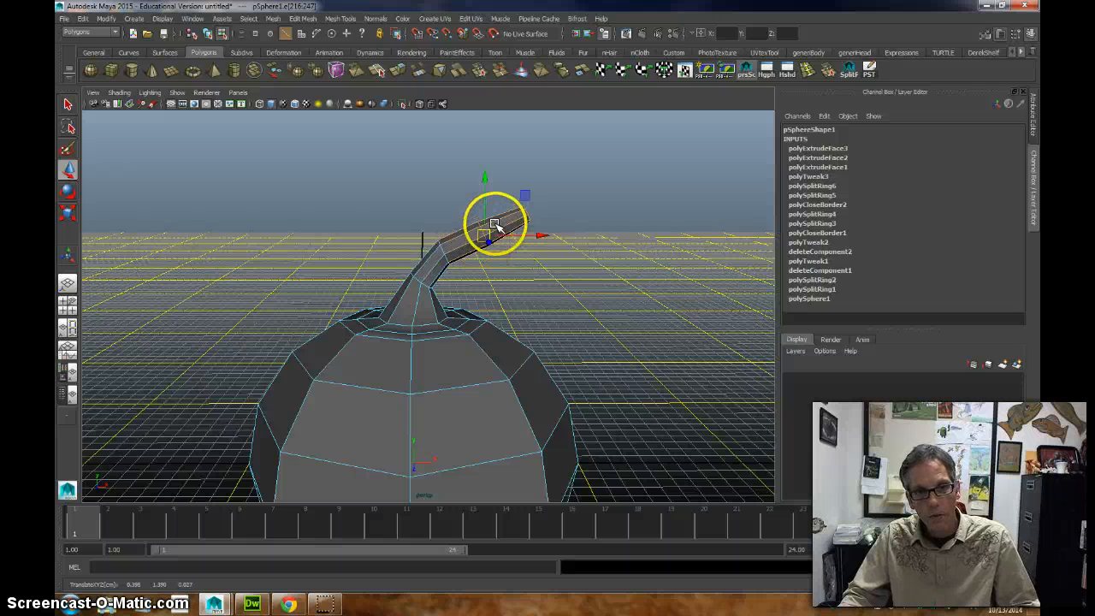
Select only the edges of the stem's tip section and move their pivot to the joint where that section starts.
left_click(560, 208)
left_click_drag(569, 170, 507, 256)
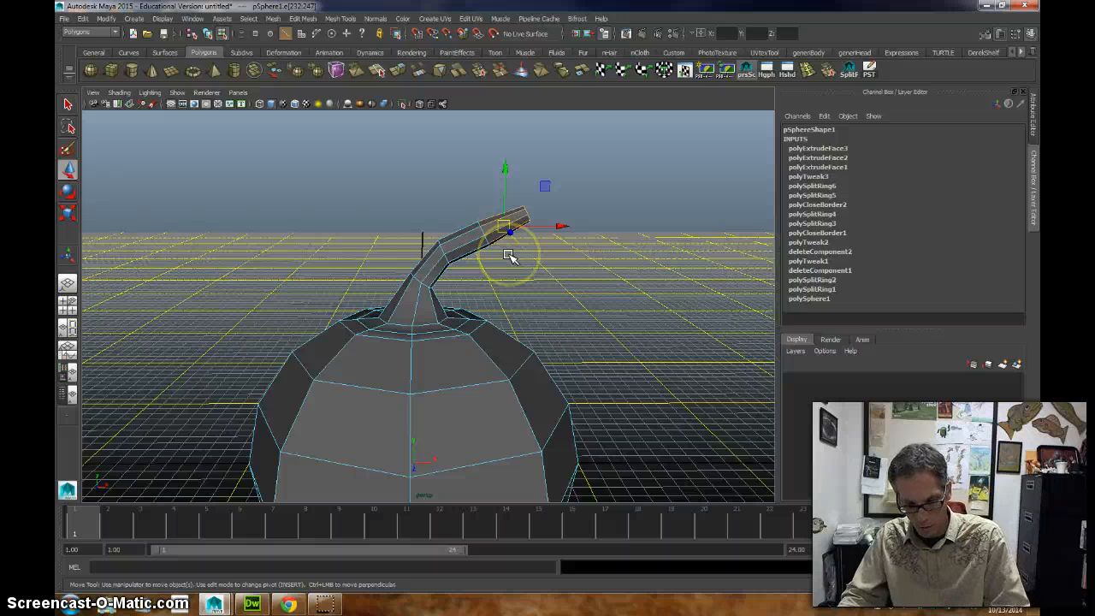
key("Insert")
left_click_drag(492, 228, 480, 233)
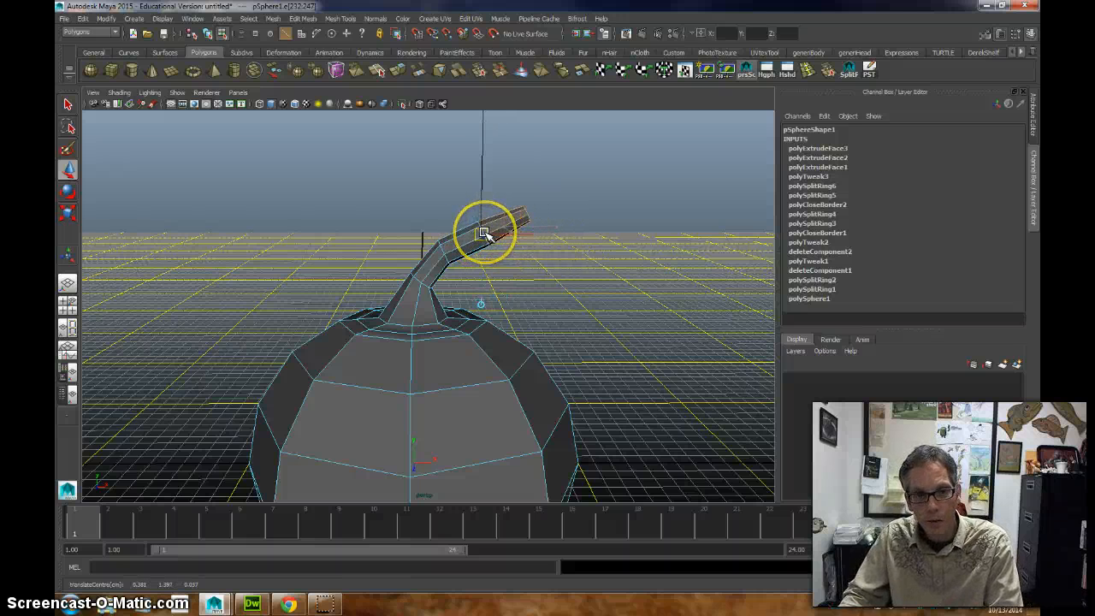
key("Insert")
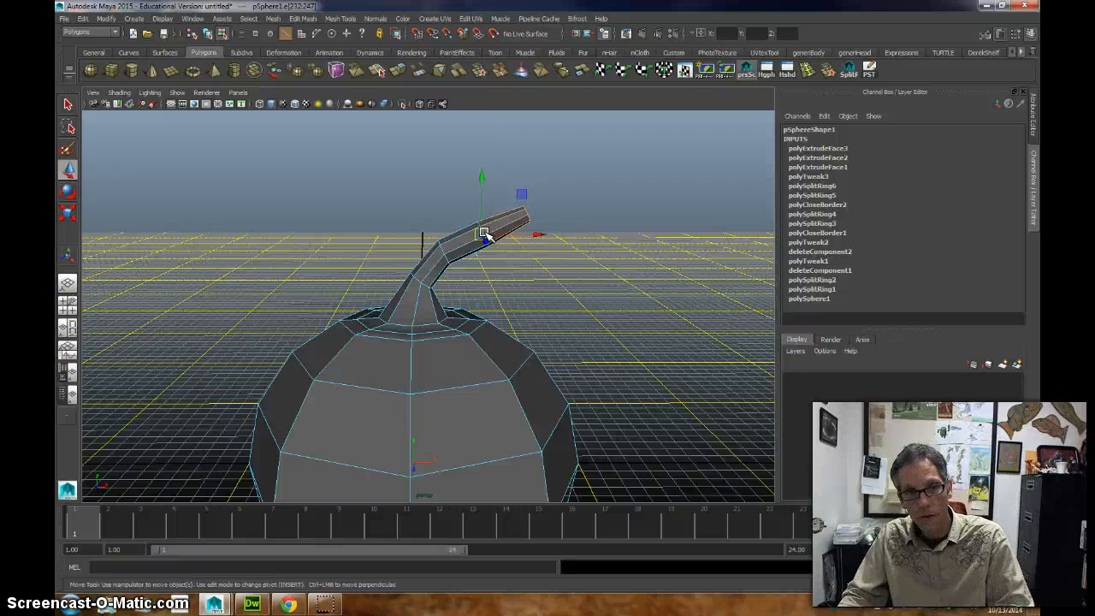
Rotate the stem's tip section to roughly horizontal and lower it slightly to continue the curve.
key("e")
left_click_drag(533, 180, 534, 209)
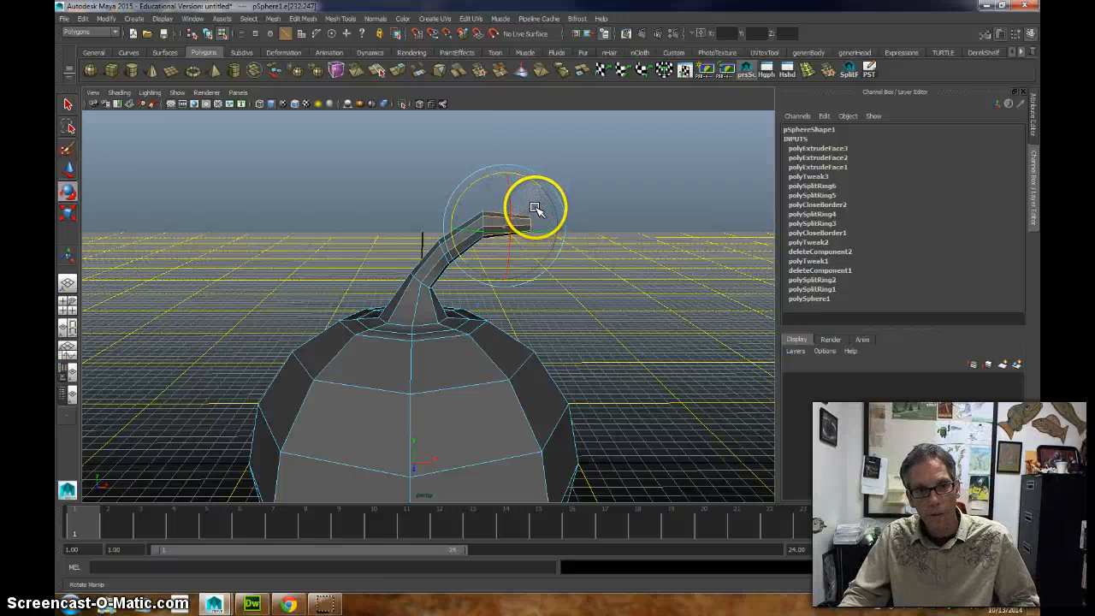
left_click(67, 170)
left_click_drag(505, 175, 510, 263)
Show the model in smooth mesh preview and inspect the curved stem from another angle.
key("3")
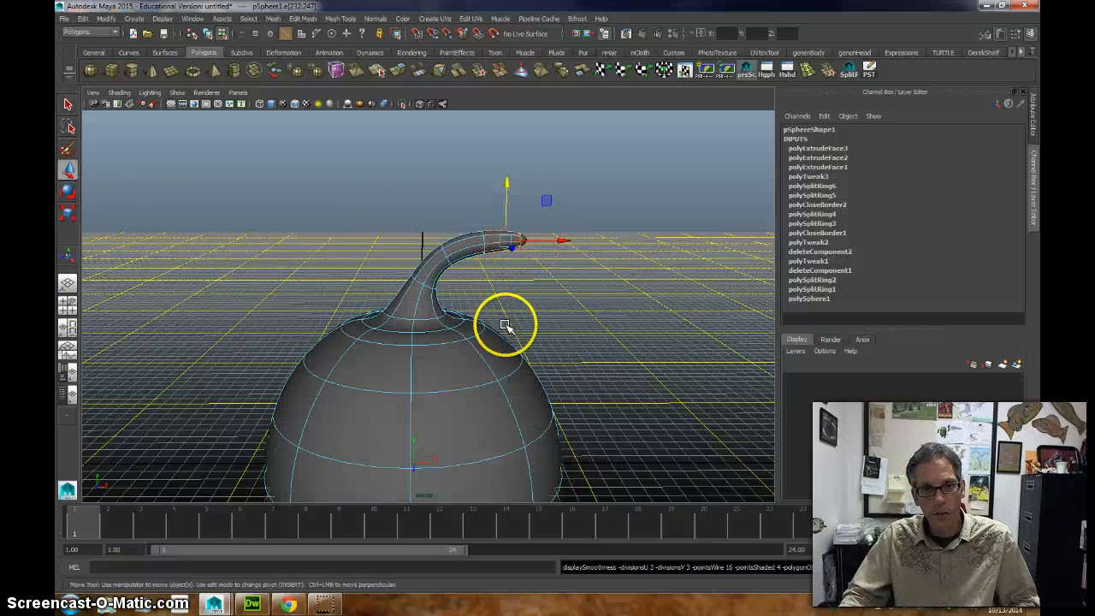
left_click_drag(504, 317, 569, 327, "alt")
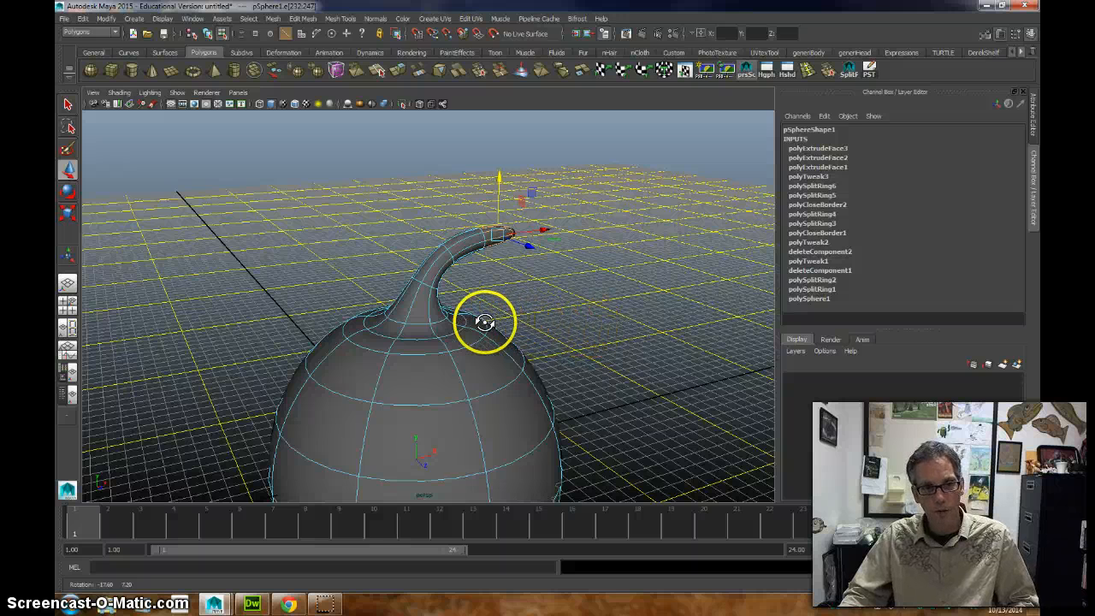
Select the edge loop around the stem's base, lower it to sink a recess around the stem, and show the smooth mesh preview.
left_click_drag(456, 317, 467, 339, "alt")
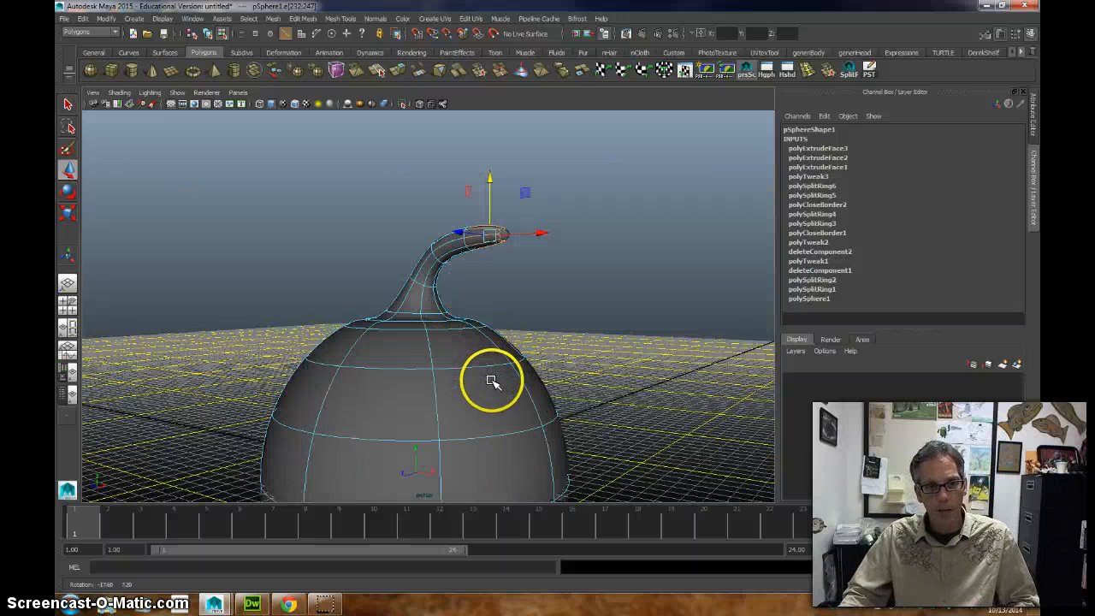
left_click_drag(473, 398, 447, 362, "alt")
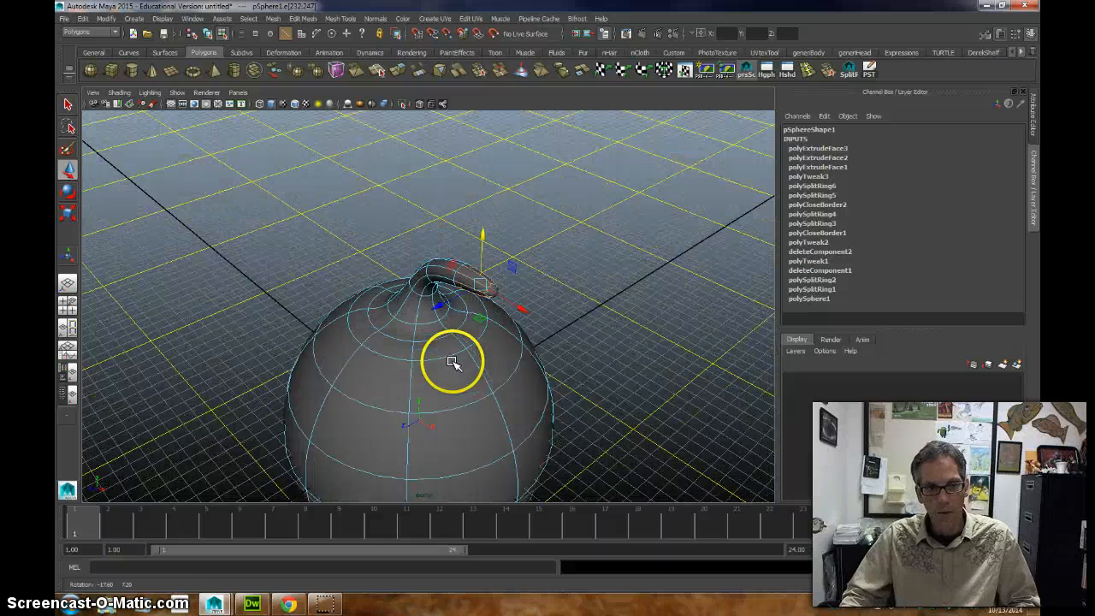
key("1")
right_click_drag(427, 338, 430, 328)
double_click(430, 340)
left_click_drag(492, 375, 491, 345, "alt")
left_click_drag(416, 261, 484, 362)
key("3")
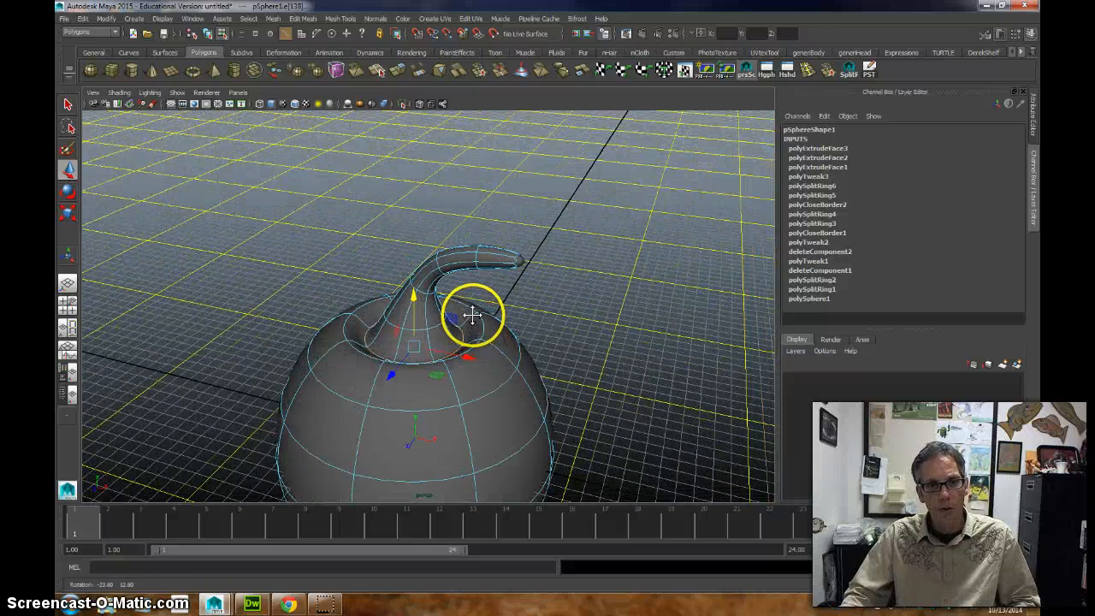
Inspect the smoothed pumpkin from several angles, then return to the unsmoothed display and object selection mode.
left_click_drag(472, 316, 513, 342, "alt")
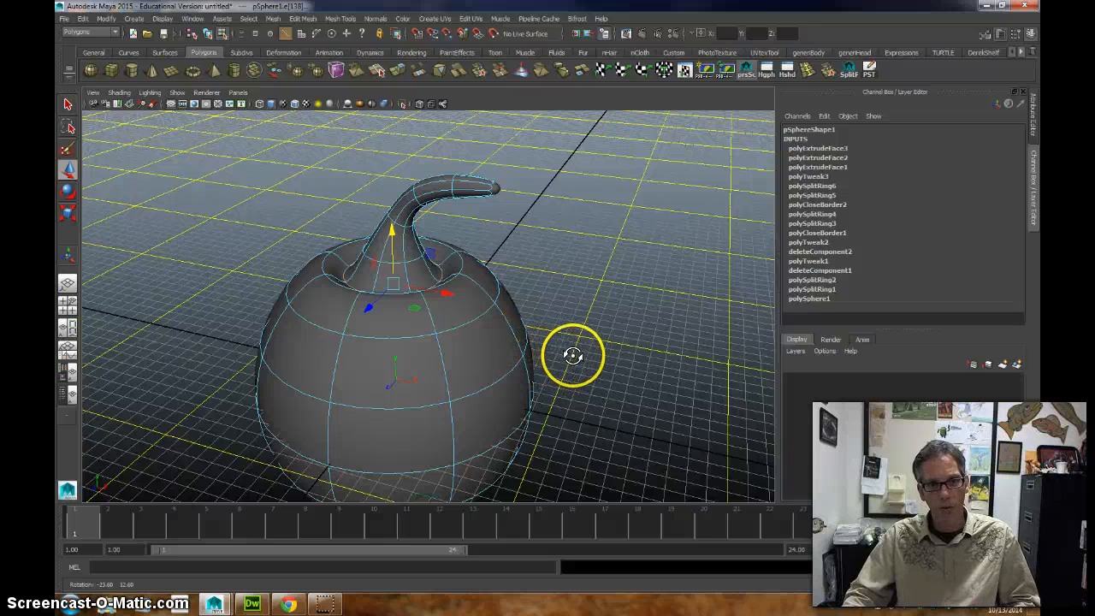
left_click_drag(591, 337, 403, 281, "alt")
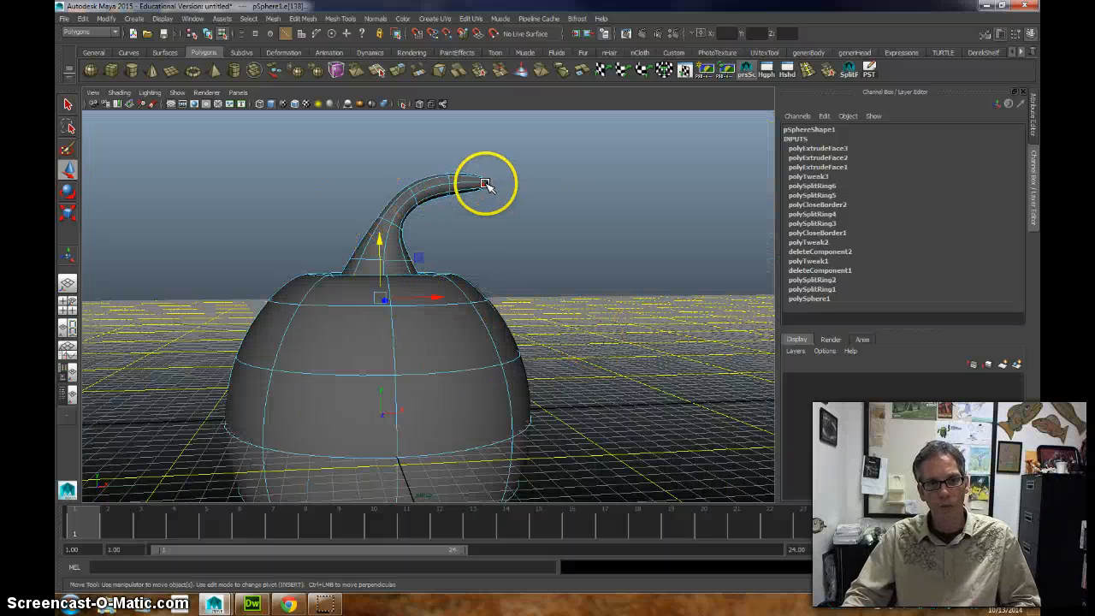
left_click_drag(496, 268, 561, 306, "alt")
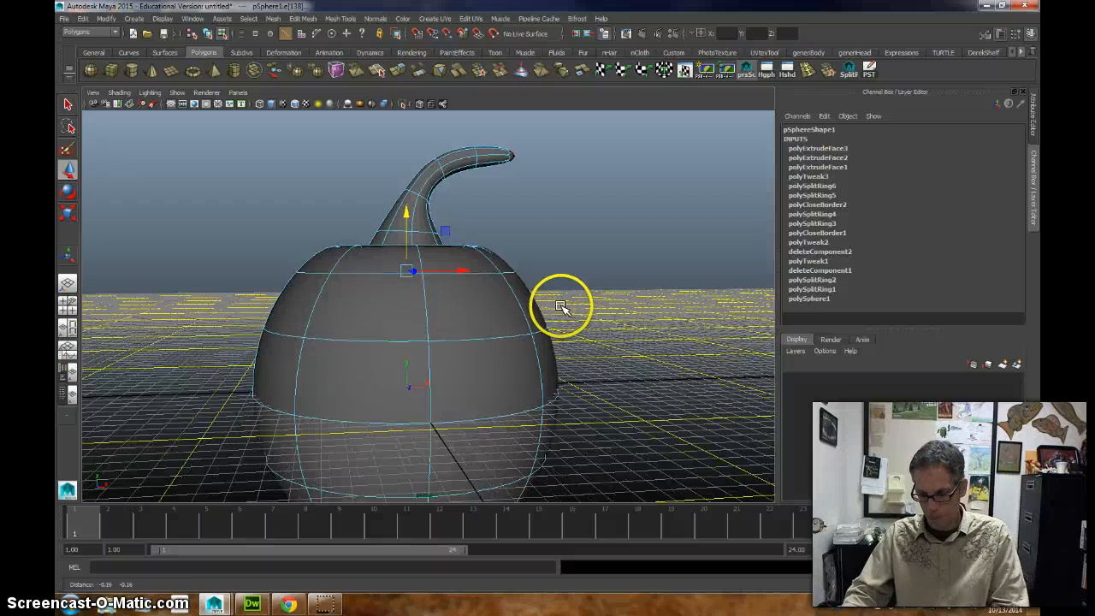
key("1")
right_click_drag(557, 311, 514, 316, "alt")
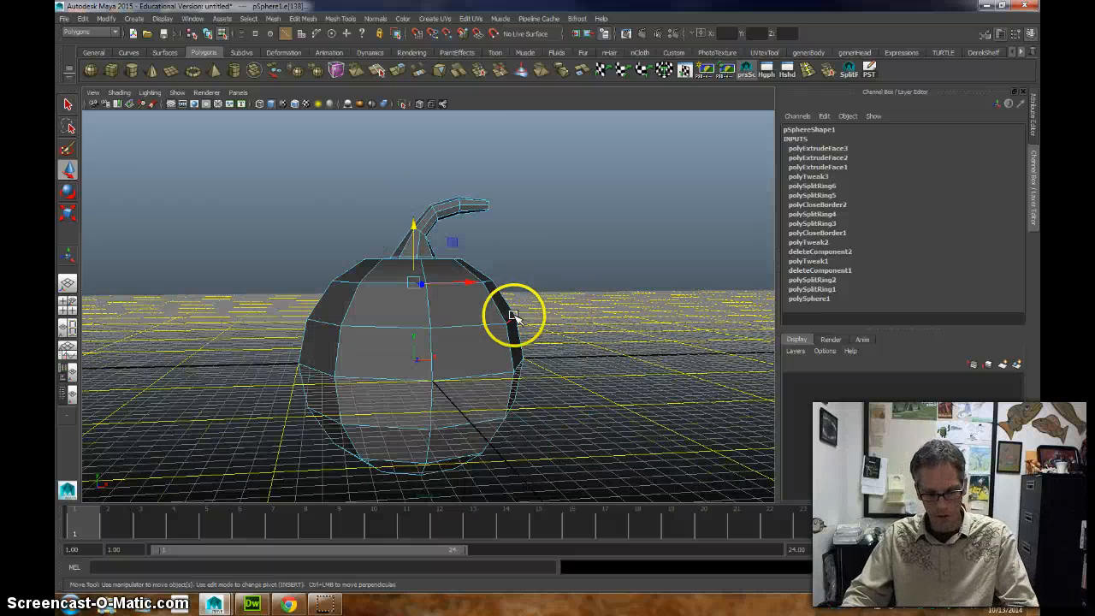
key("F8")
left_click_drag(513, 298, 479, 311, "alt")
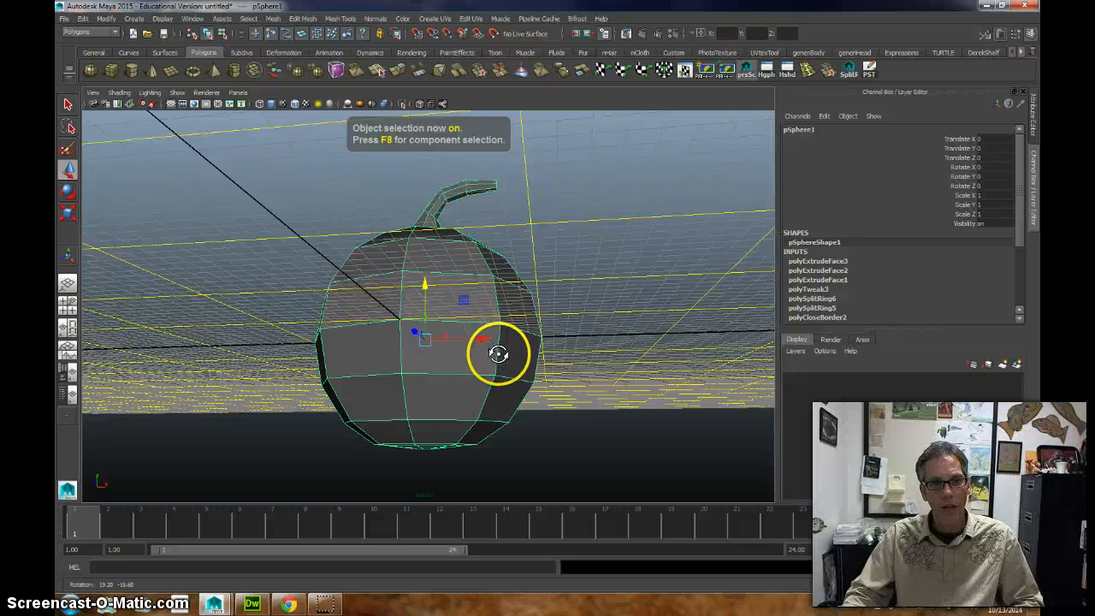
left_click_drag(508, 365, 538, 349, "alt")
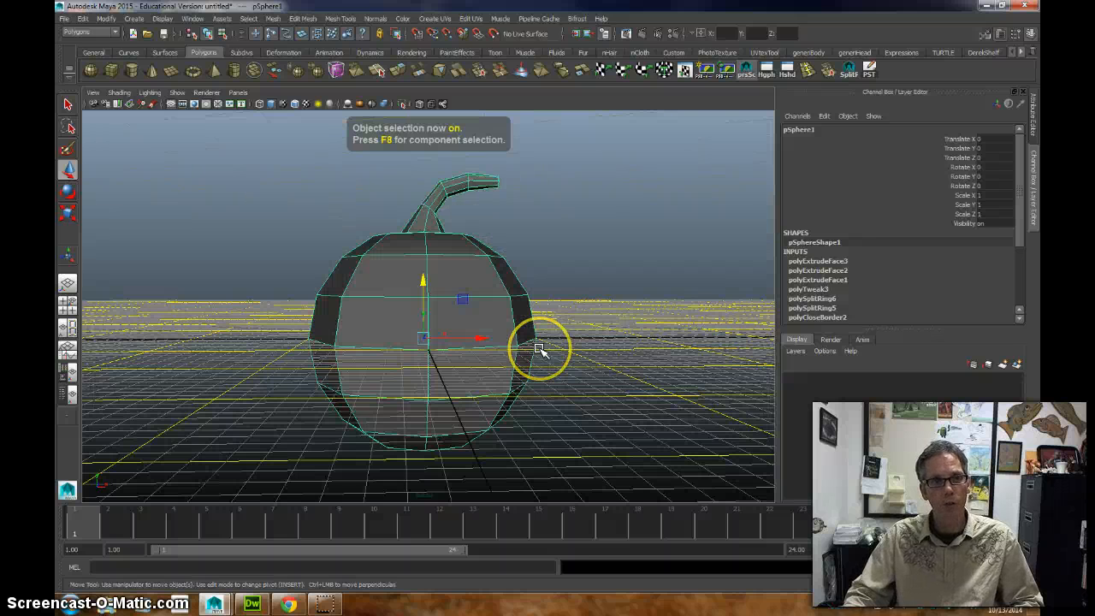
left_click(198, 18)
mouse_move(214, 79)
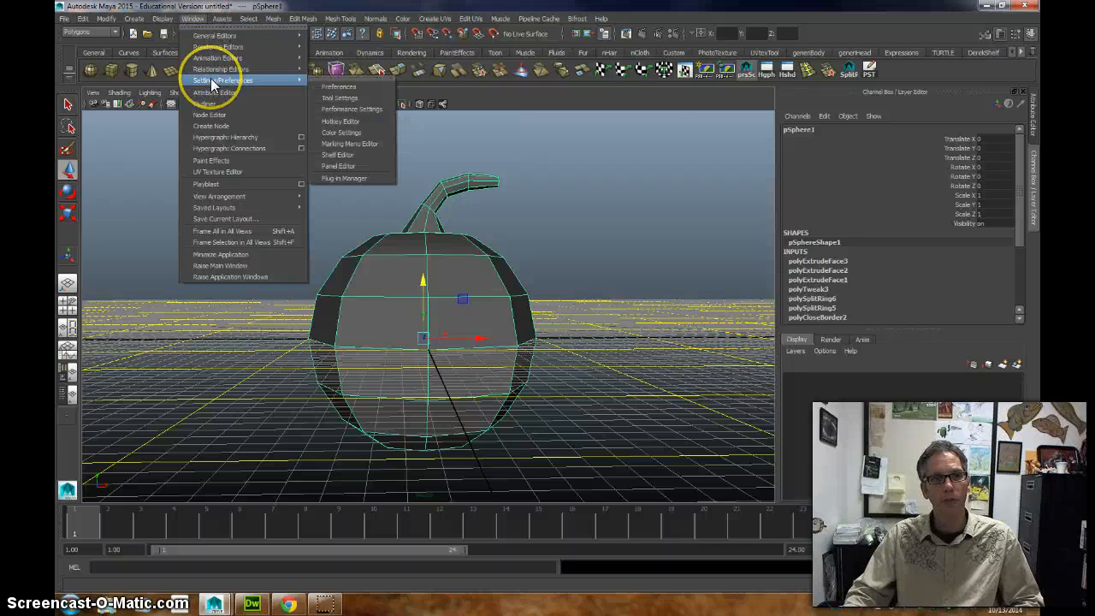
left_click(342, 87)
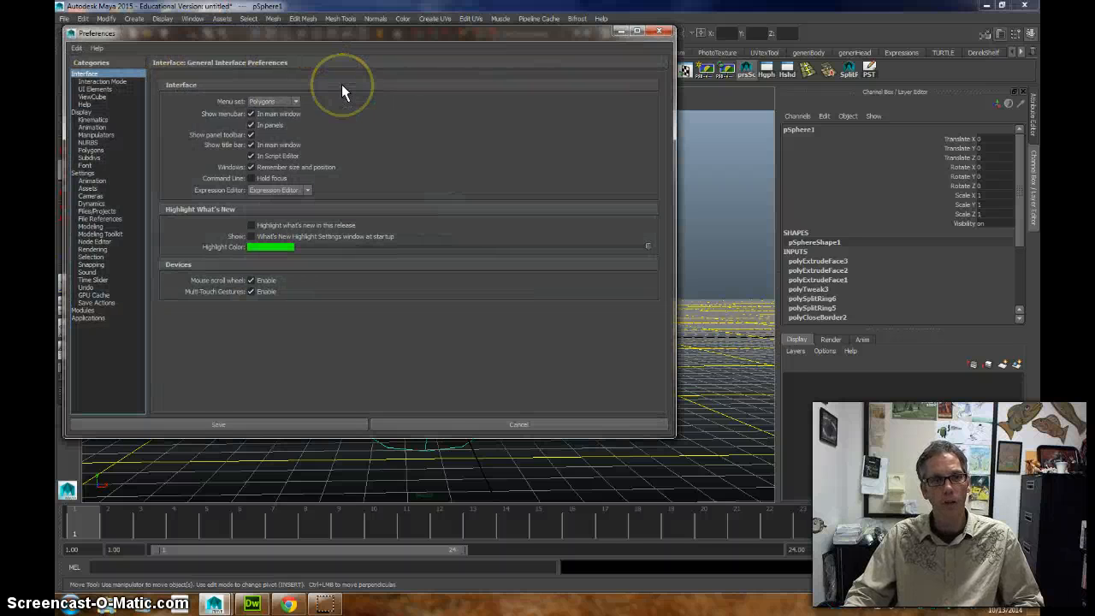
left_click(503, 422)
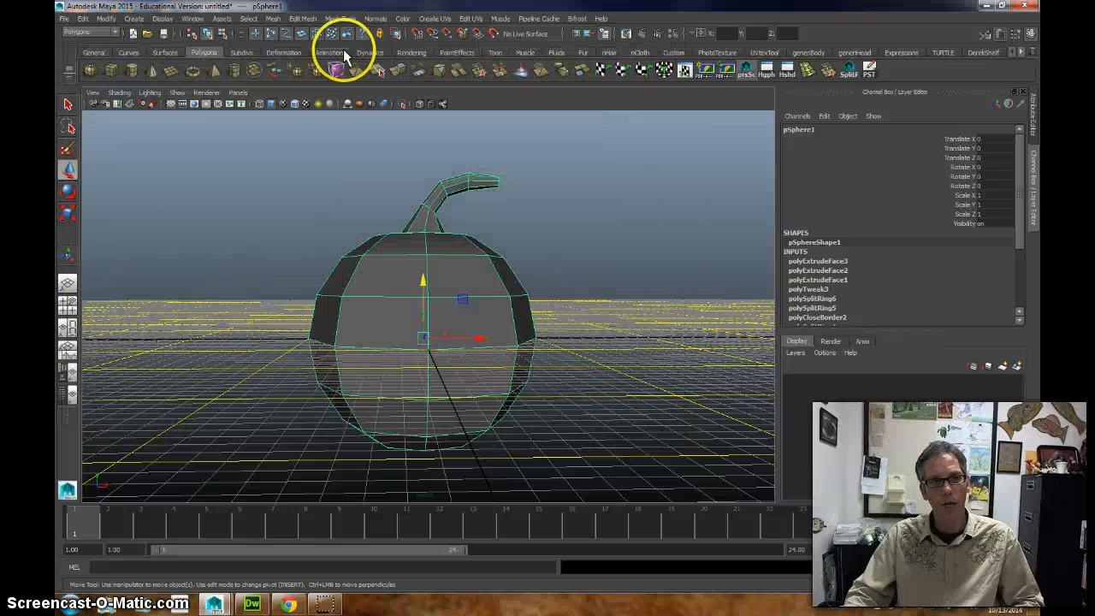
Check in the Plug-in Manager whether objExport.mll is set to Loaded and Auto load, and refresh the list.
left_click(197, 19)
mouse_move(214, 80)
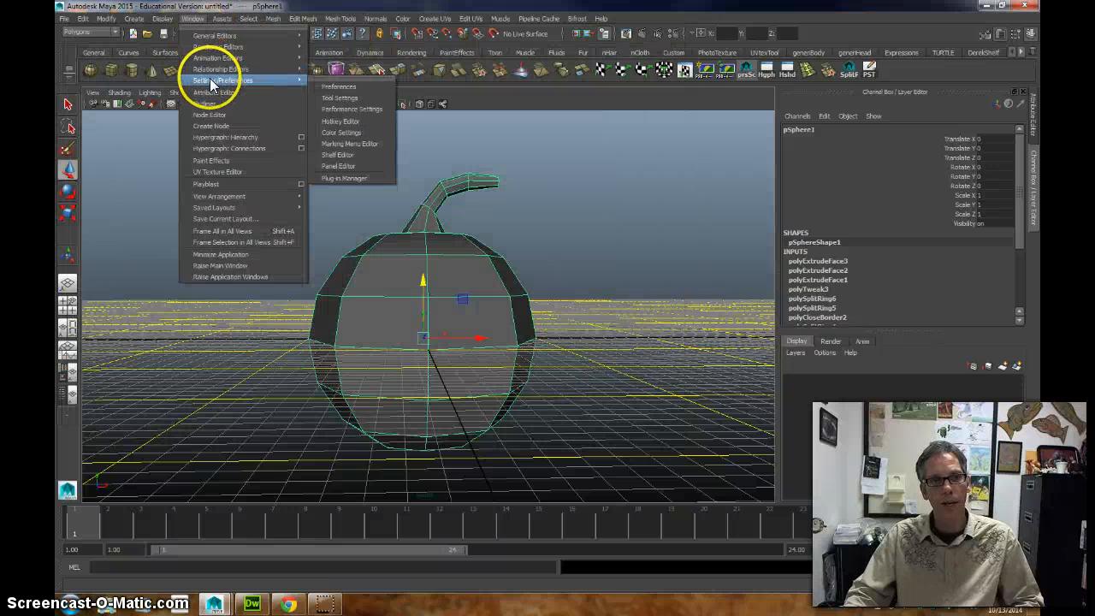
left_click(358, 180)
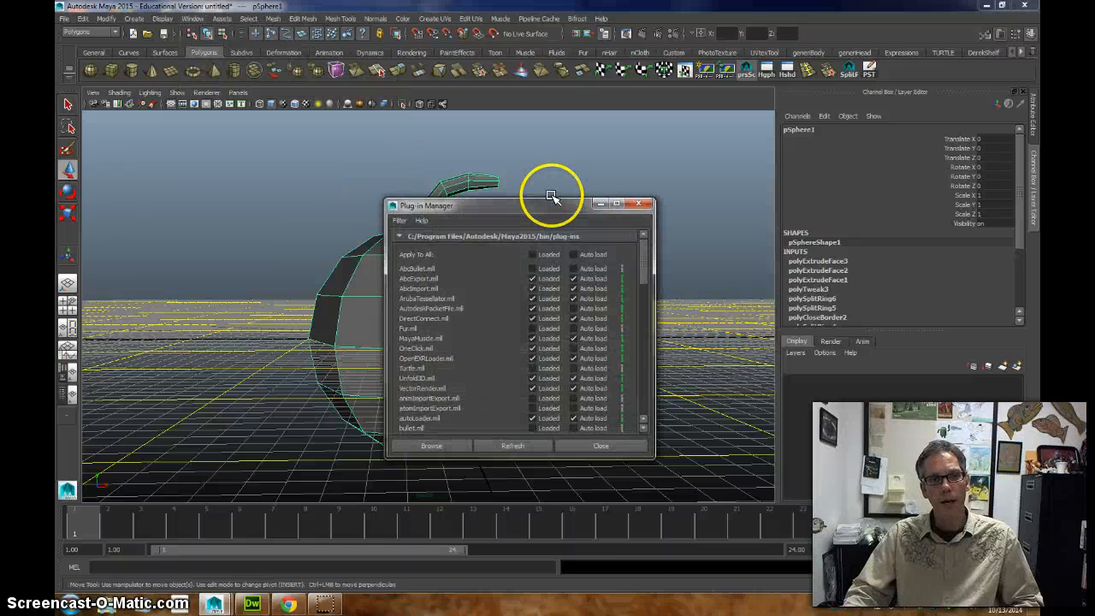
scroll(470, 289, "down", 3)
scroll(467, 287, "down", 7)
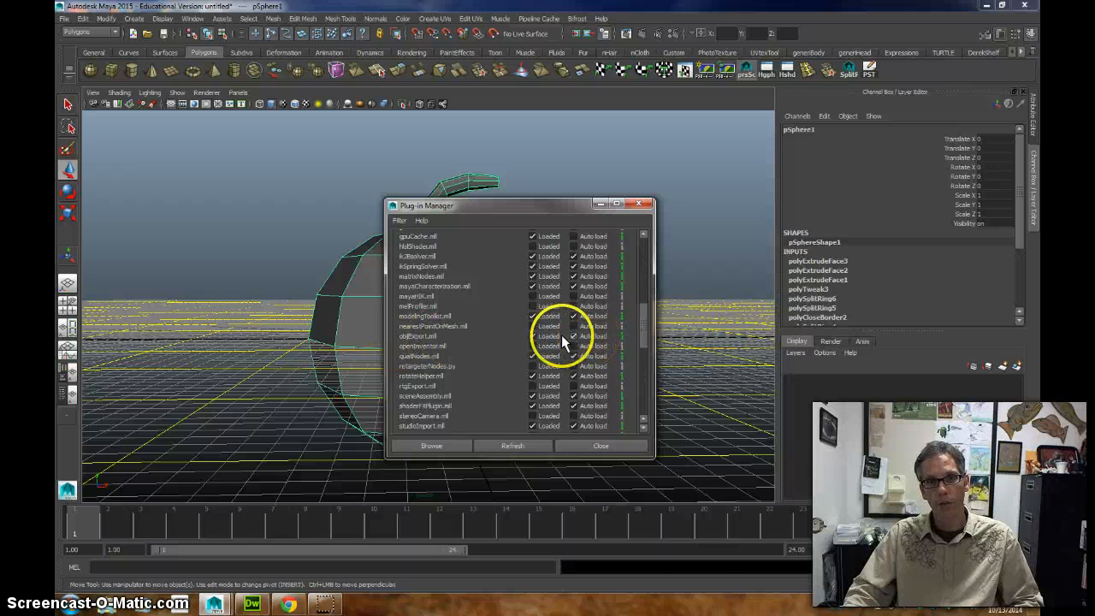
left_click(516, 445)
left_click(602, 446)
Create a new project named pumpkinForMudboxvs2 with the default primary project locations.
mouse_move(443, 252)
left_mouse_down("alt")
mouse_move(453, 274)
mouse_move(451, 255)
left_mouse_up("alt")
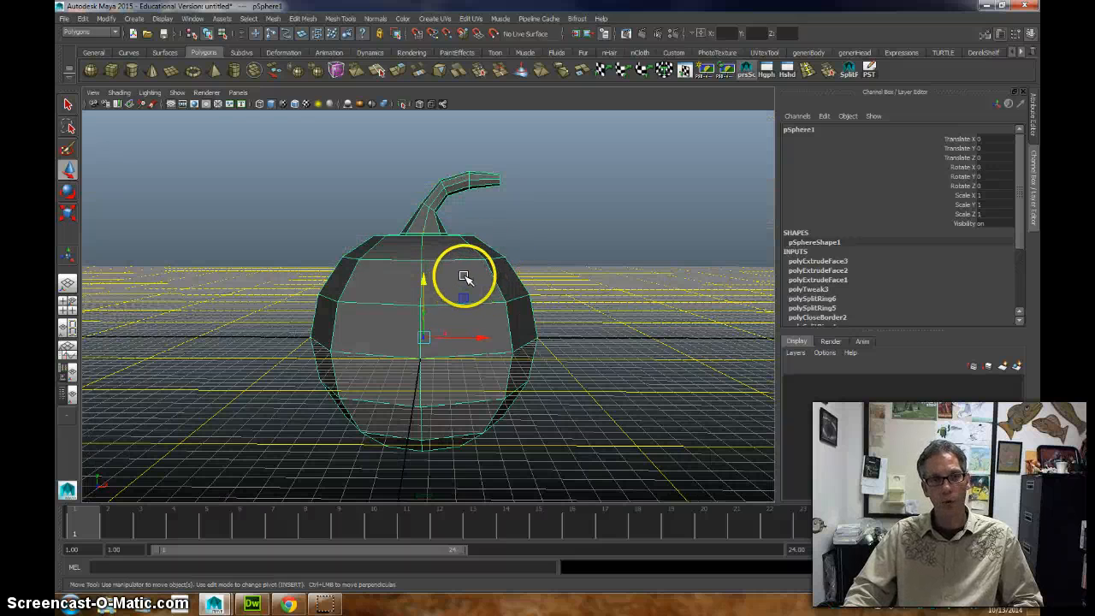
left_click(62, 18)
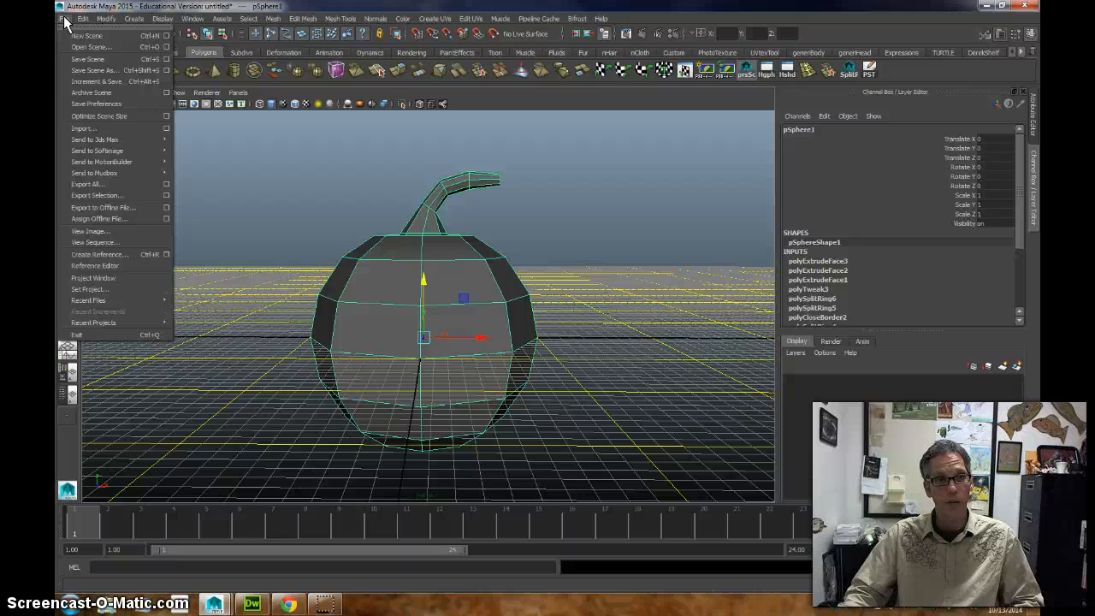
left_click(262, 154)
left_click(66, 19)
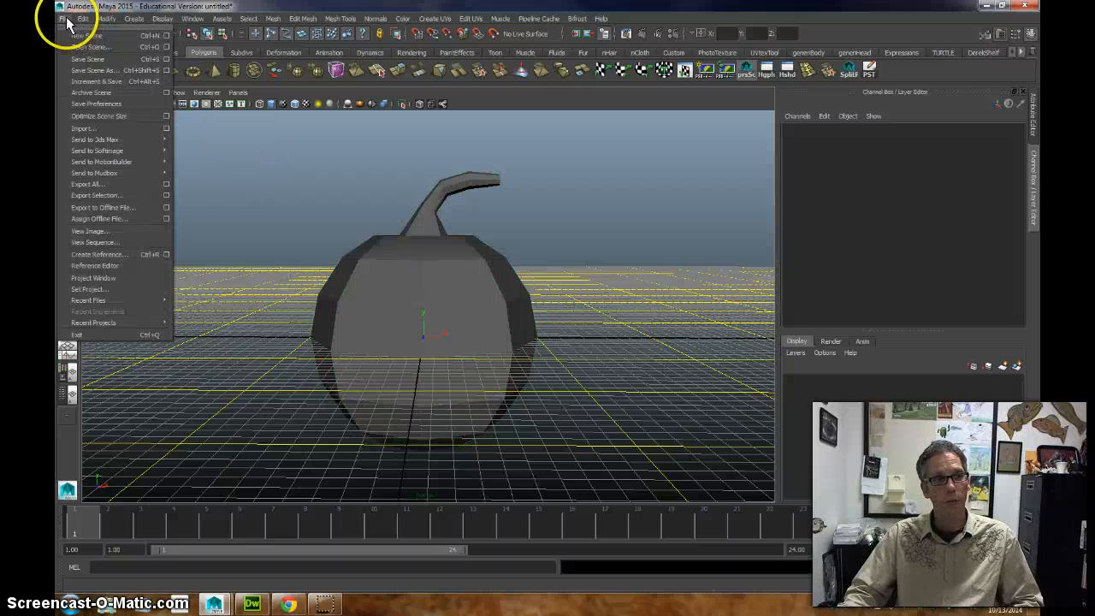
left_click(91, 277)
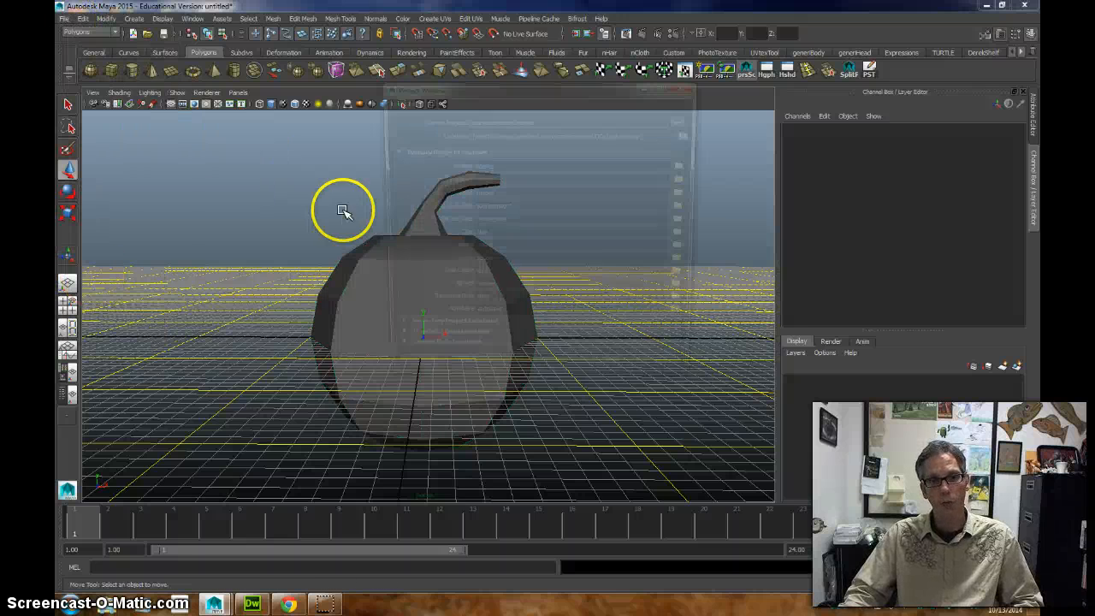
left_click(685, 119)
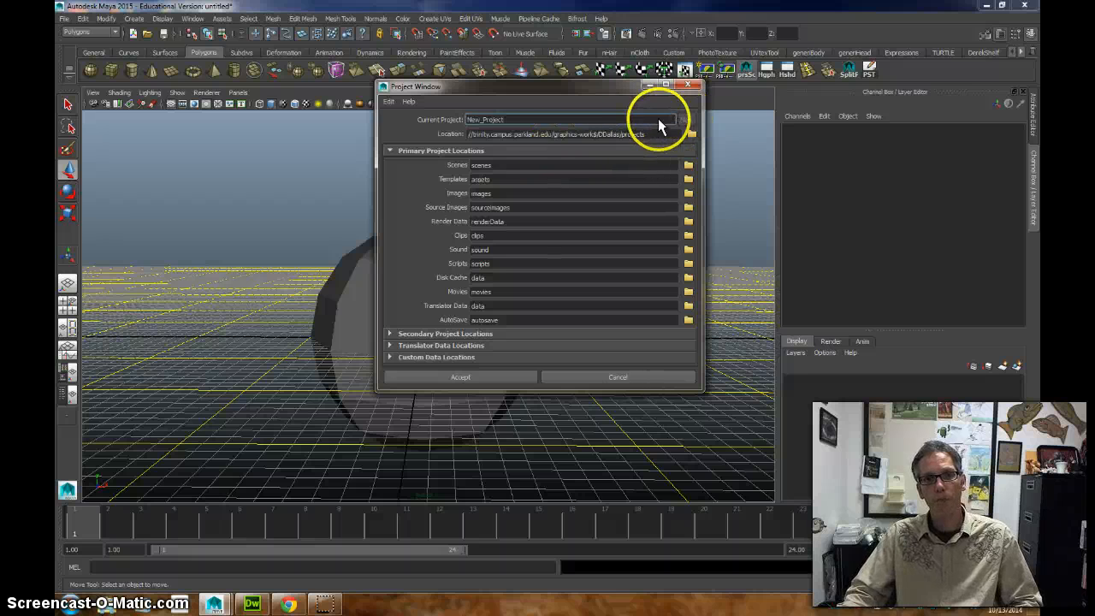
type("p")
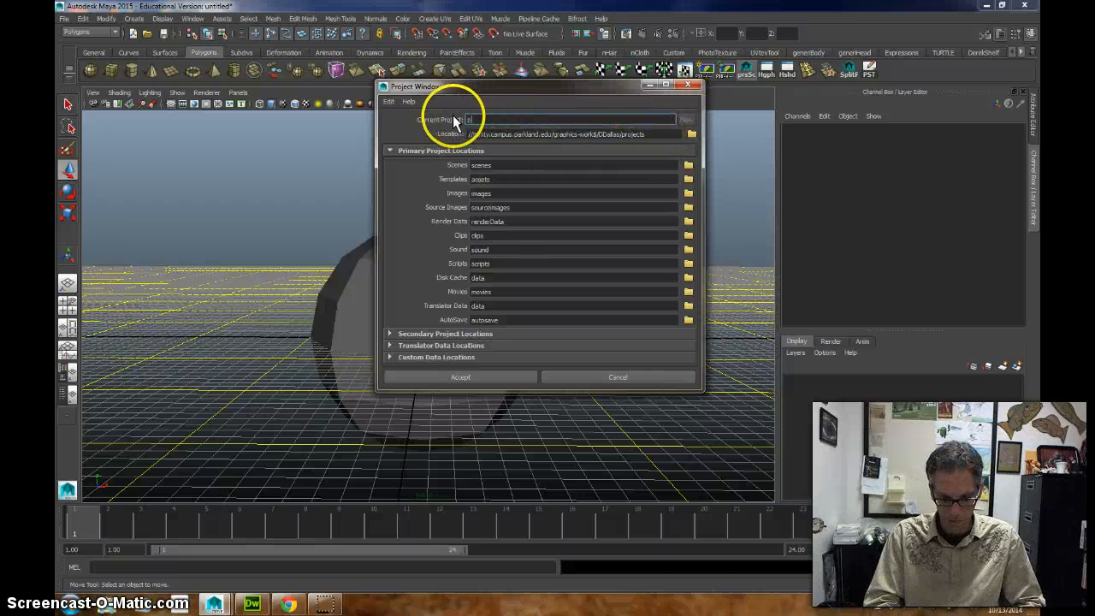
type("umpkin")
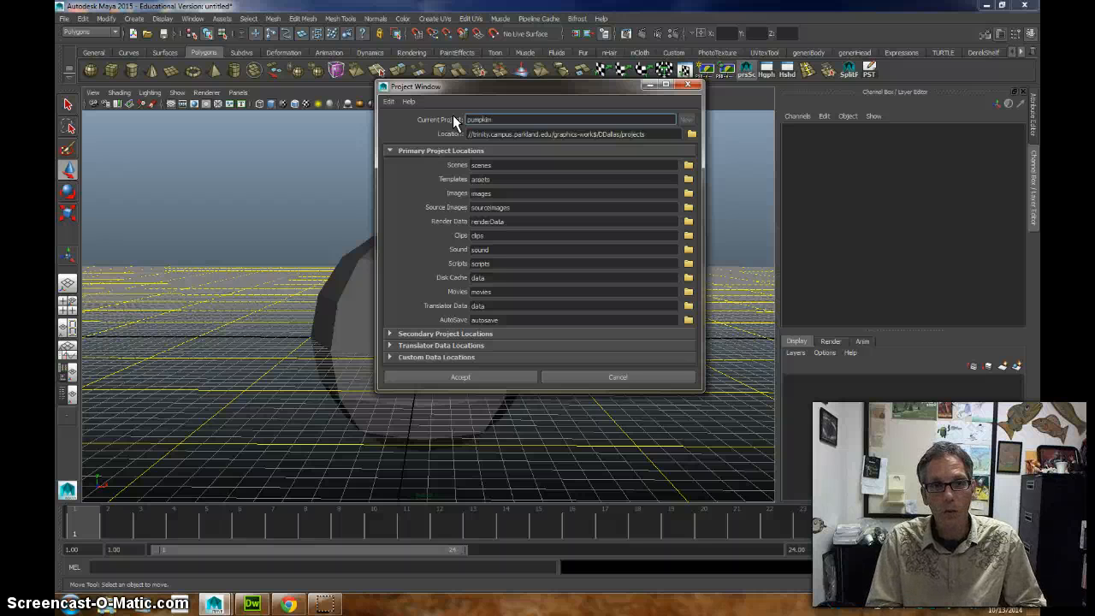
key("BackSpace")
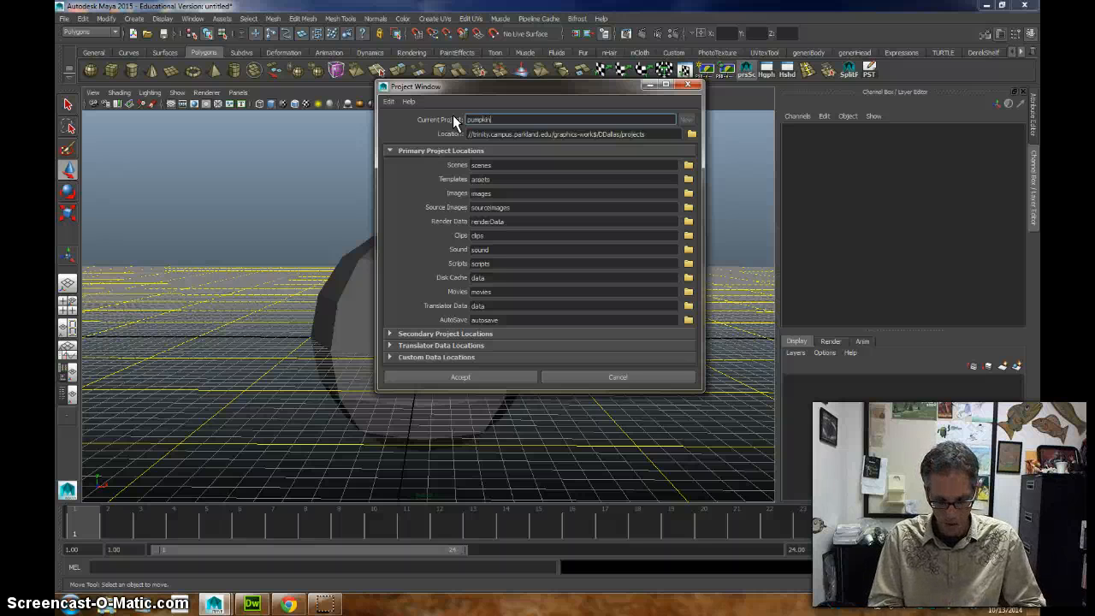
type("ForMudboxvs2")
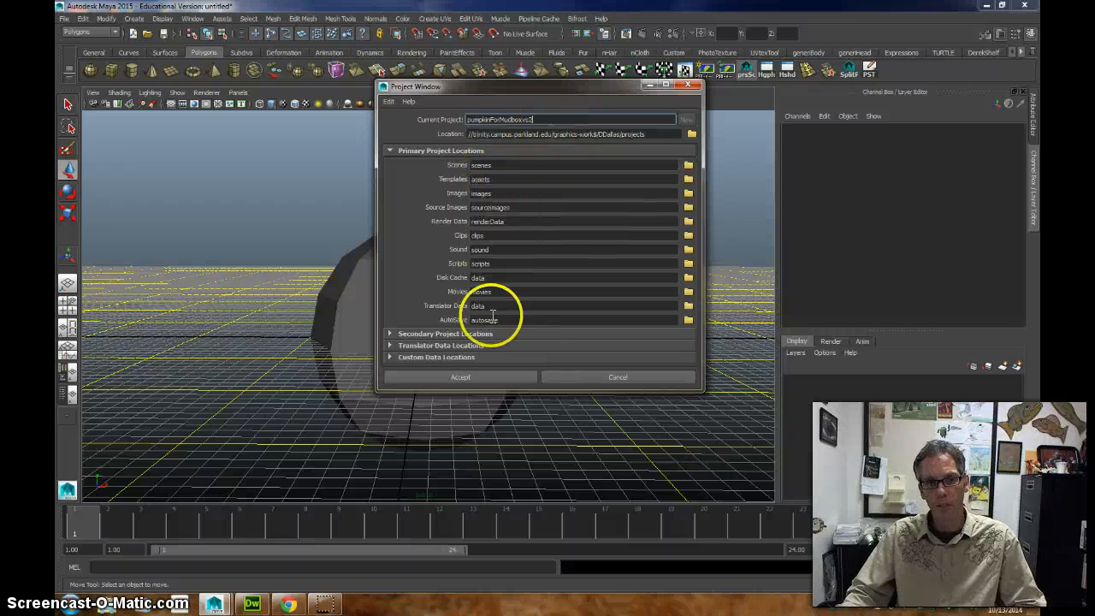
left_click(493, 373)
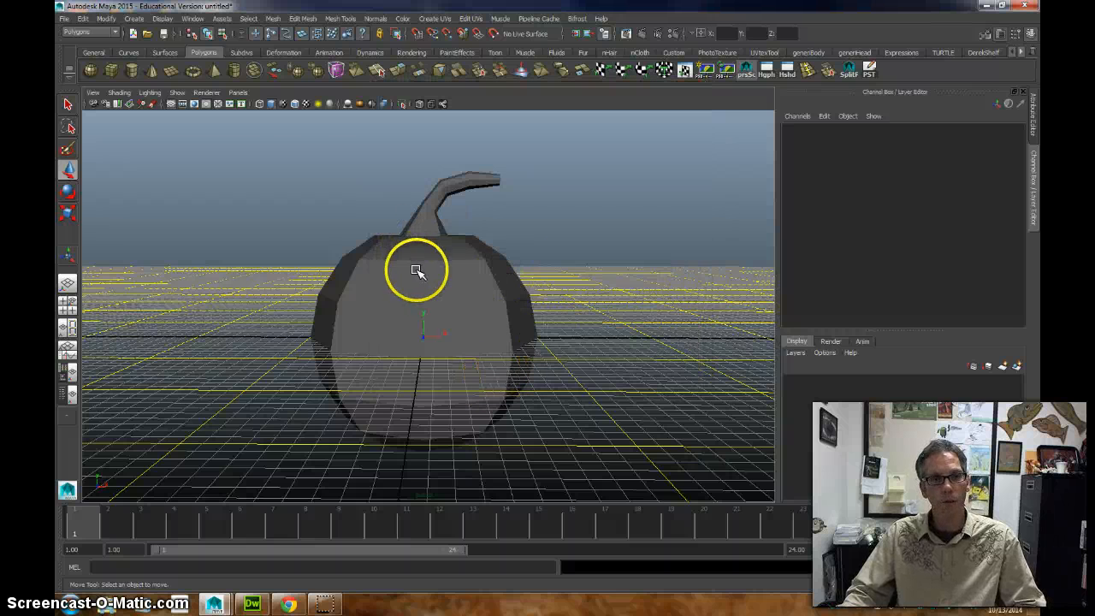
Select the pumpkin and save the scene as pumpkinBaseGeometryvs1.1 in Maya Binary format in the project's scenes folder.
left_click(427, 271)
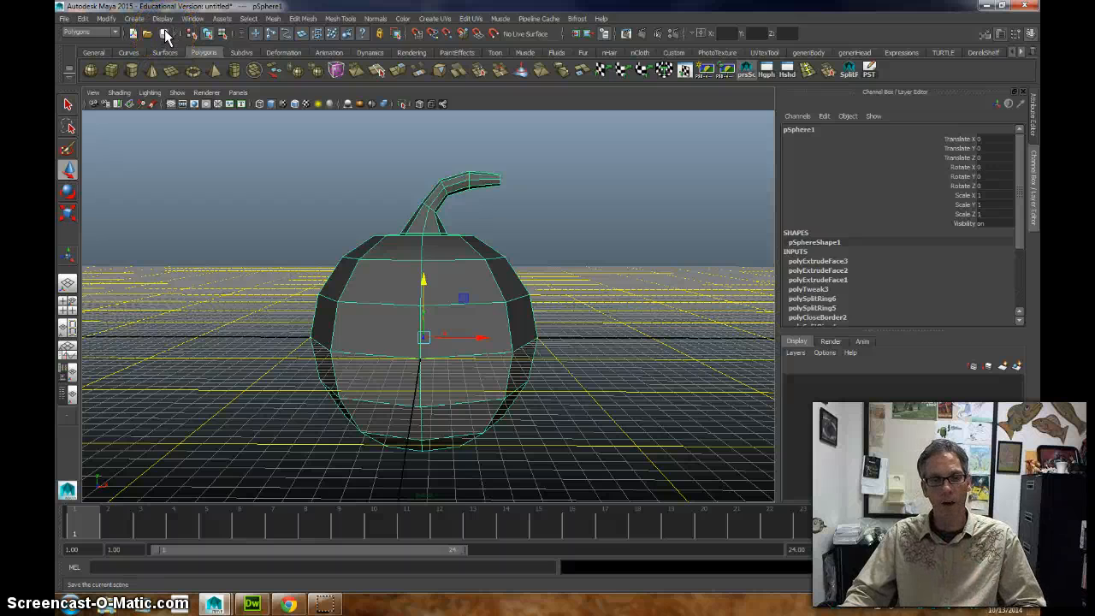
left_click(164, 33)
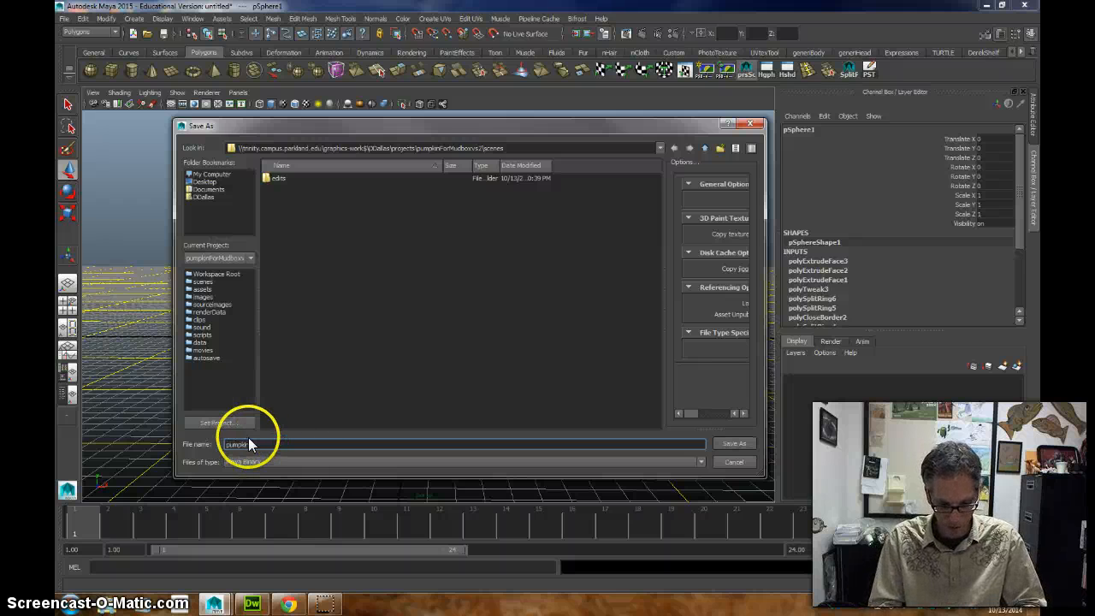
type("Geometryvs1.1")
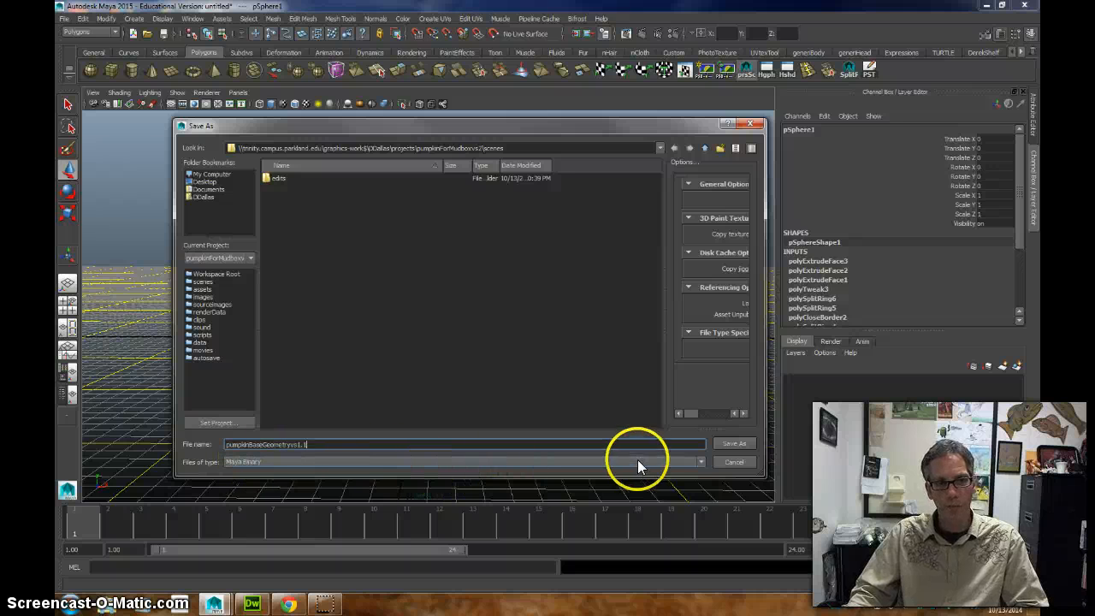
left_click(728, 440)
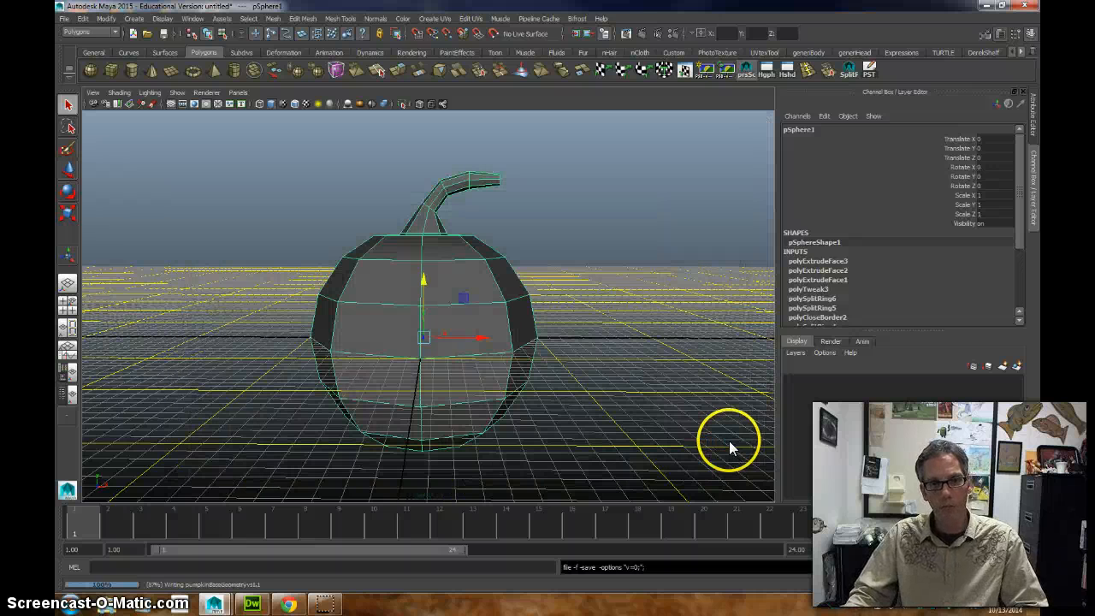
key("w")
left_click(519, 252)
left_click(522, 253)
Set the export options for the selected pumpkin to the OBJexport file type.
left_click(65, 19)
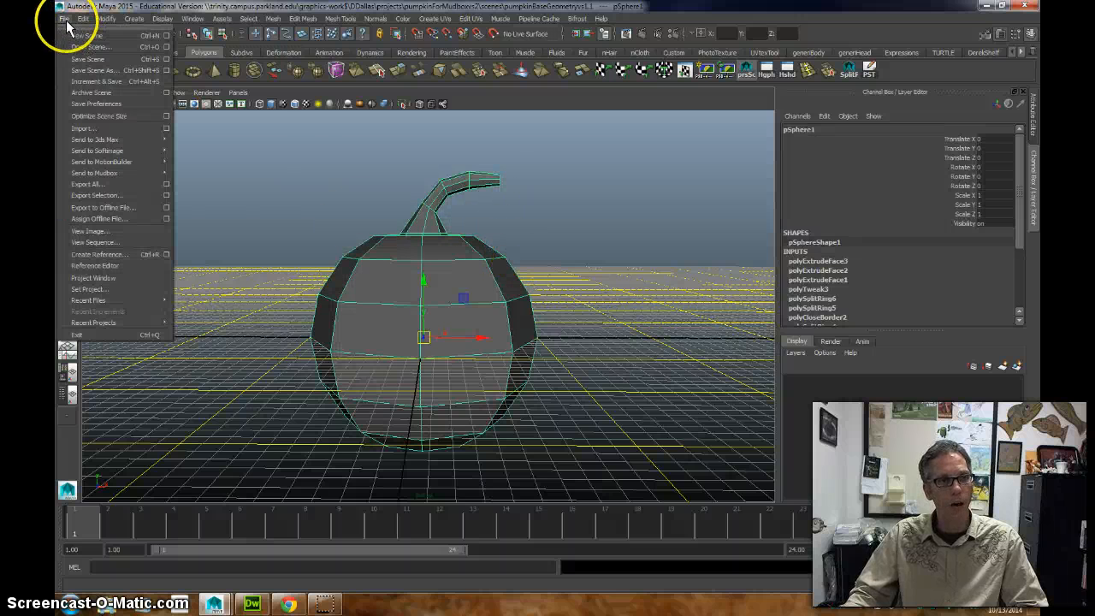
left_click(165, 195)
left_click(208, 191)
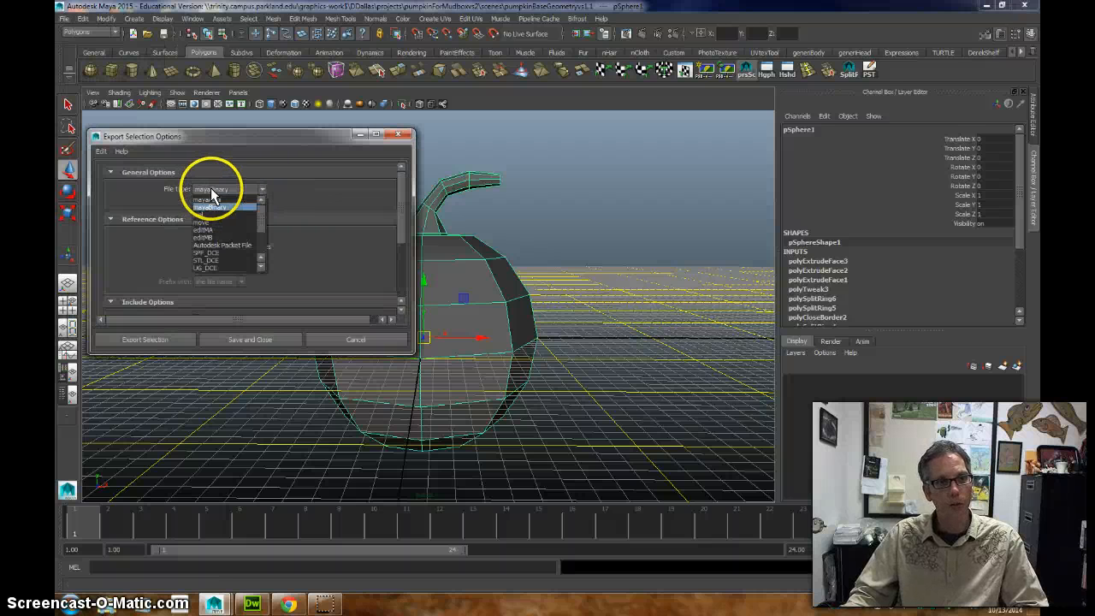
scroll(232, 248, "down", 3)
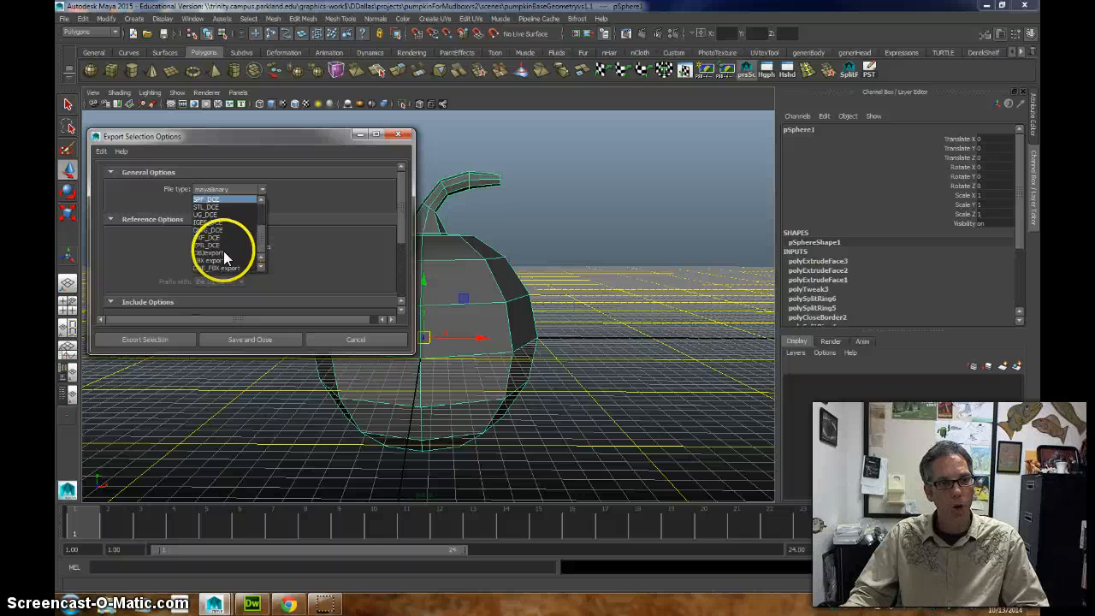
left_click(217, 250)
scroll(324, 282, "down", 1)
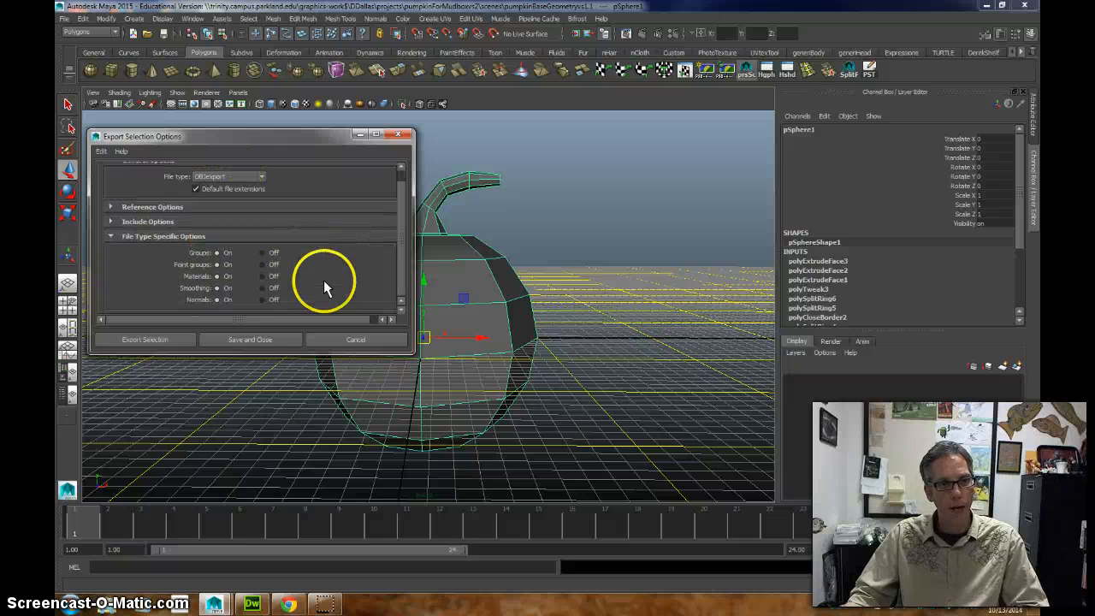
Start exporting the selected pumpkin, create a folder named objFiles inside the project's scenes folder and open it as the destination.
left_click(166, 340)
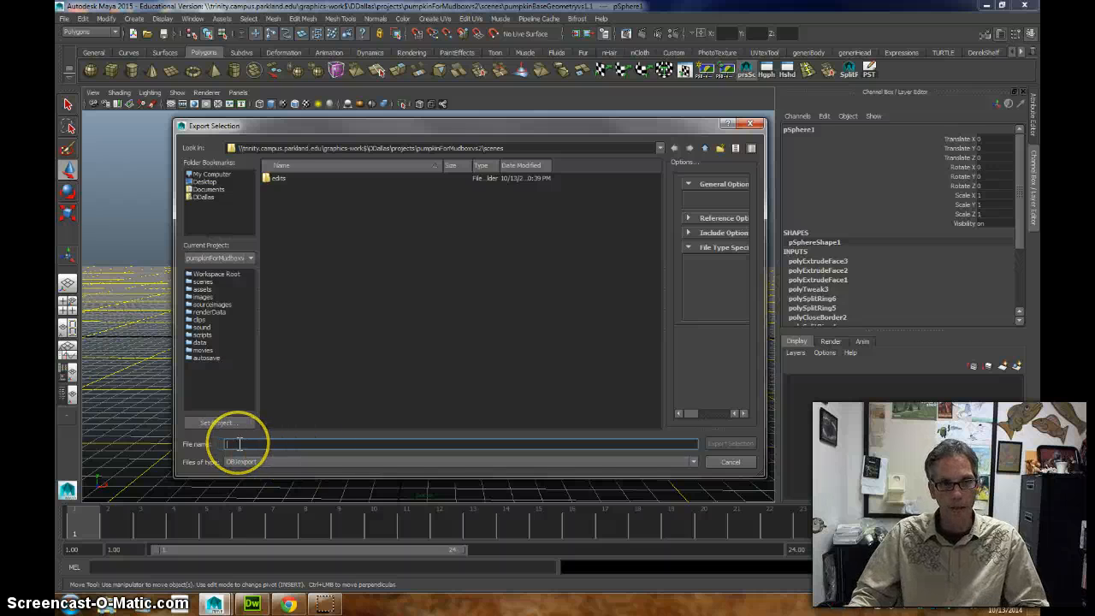
left_click(721, 146)
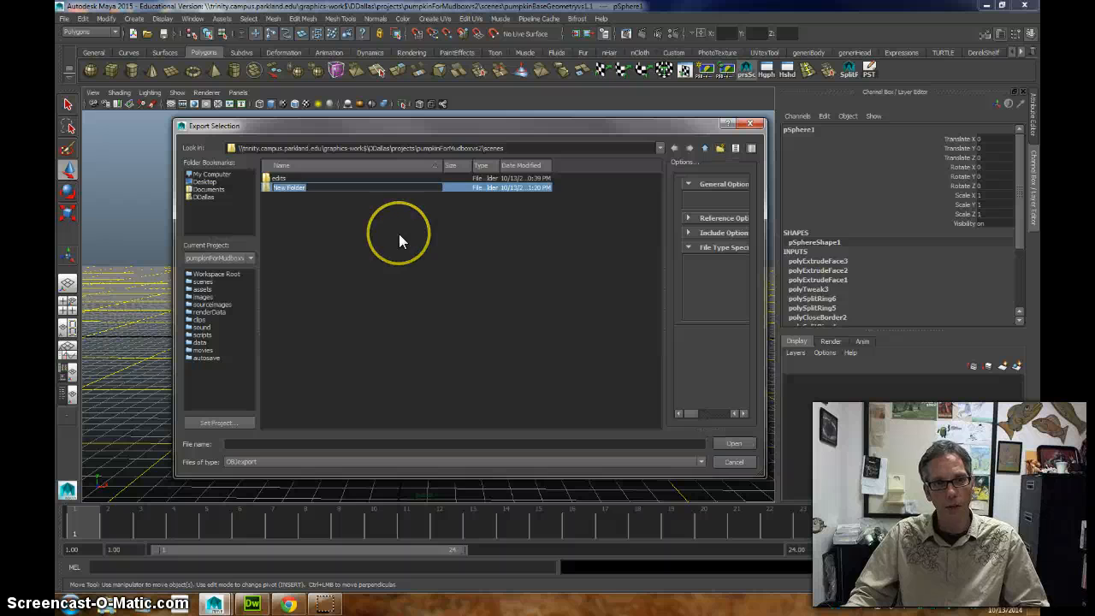
type("objfiles")
key("Return")
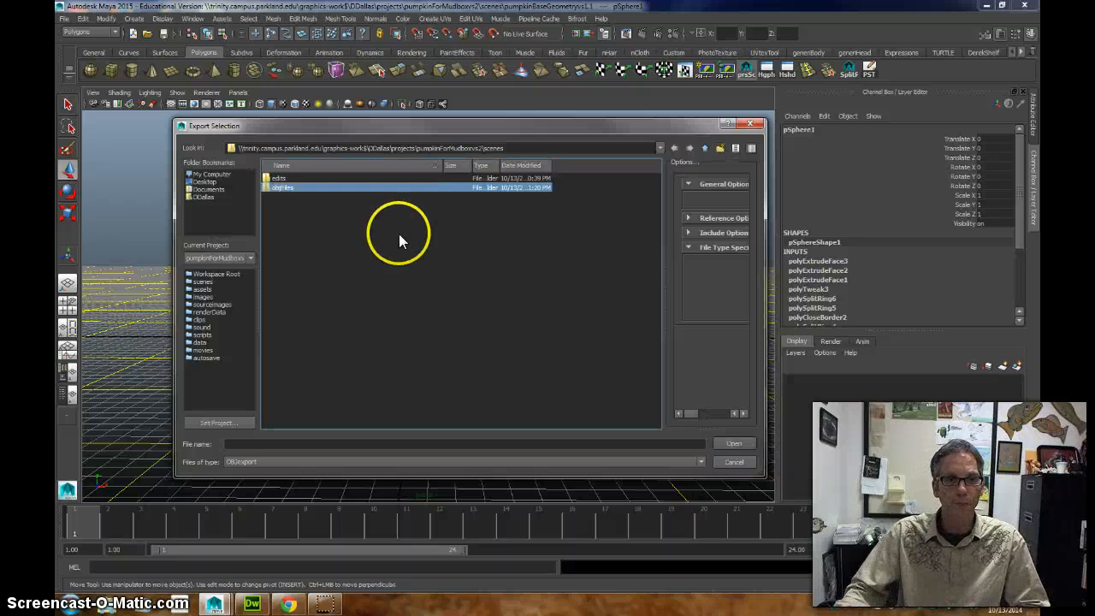
double_click(285, 190)
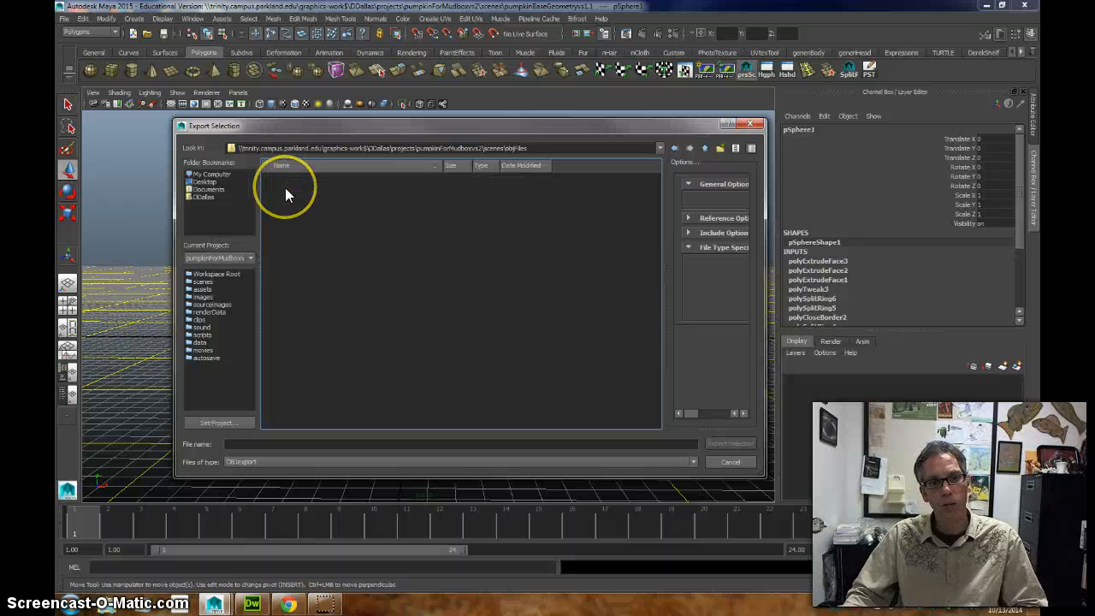
Export the pumpkin as an OBJ file named pumpkinForMudbox, and deselect the model.
left_click(245, 443)
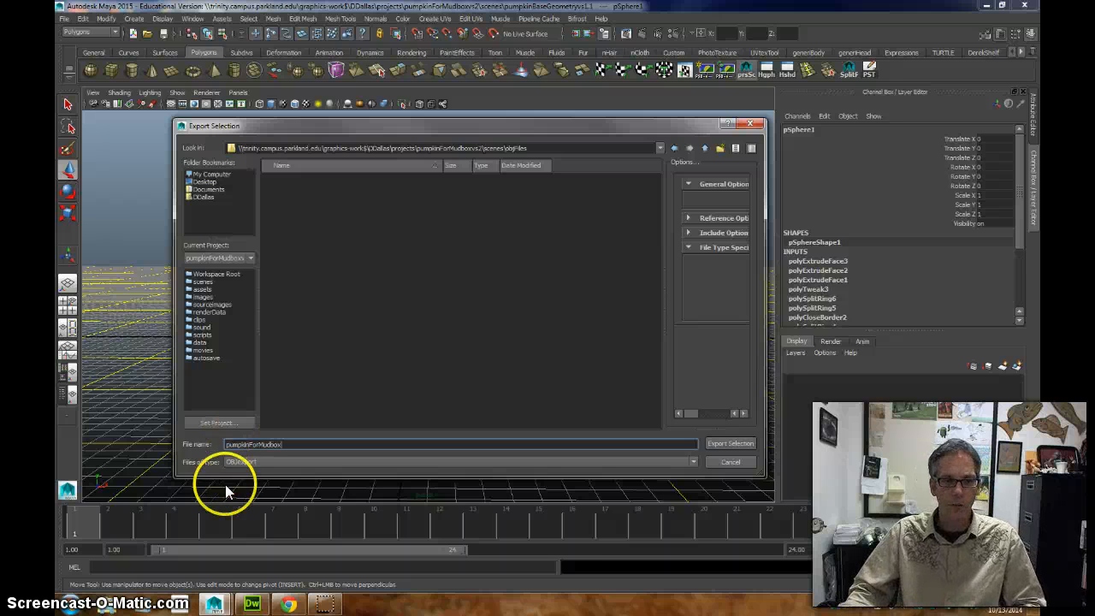
left_click(718, 440)
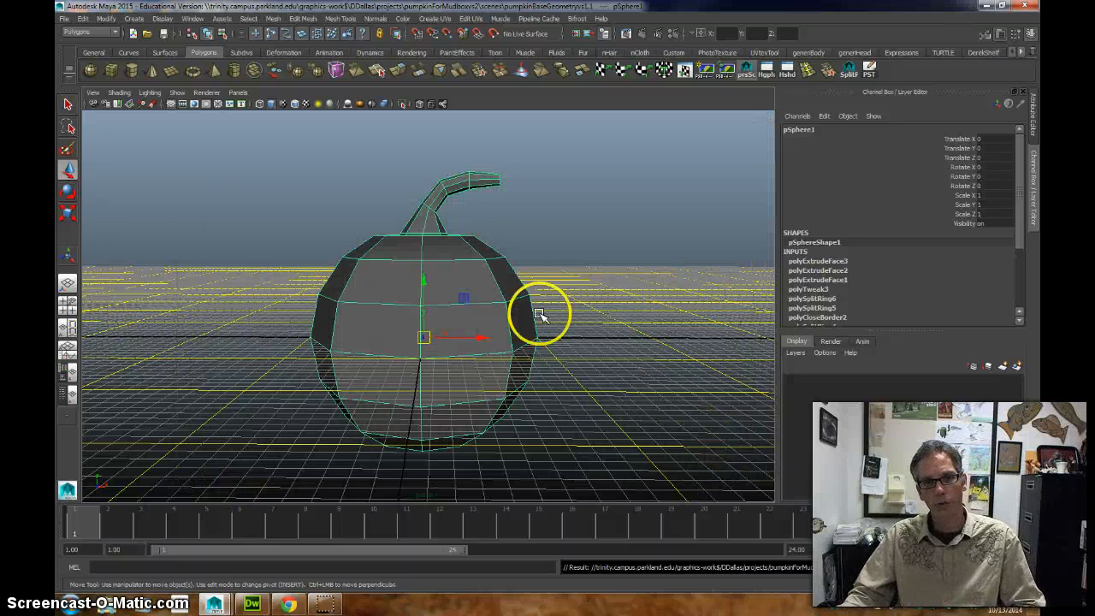
left_click(552, 233)
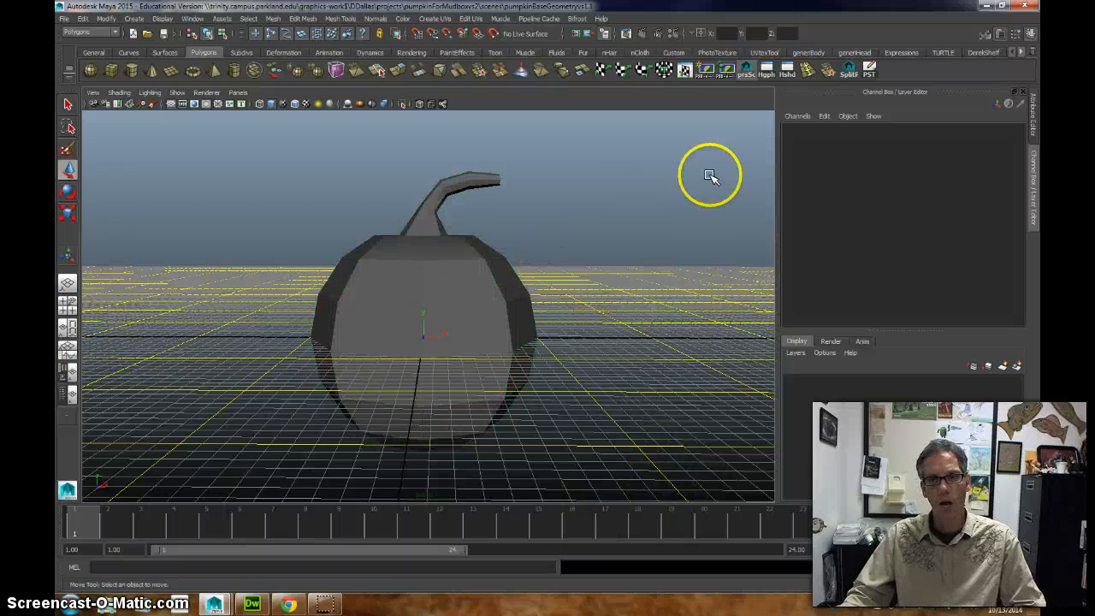
Switch to Windows Explorer and check the exported files in projects\pumpkinForMudboxvs2\scenes\objFiles on the X: drive, then minimize the window.
left_click(986, 6)
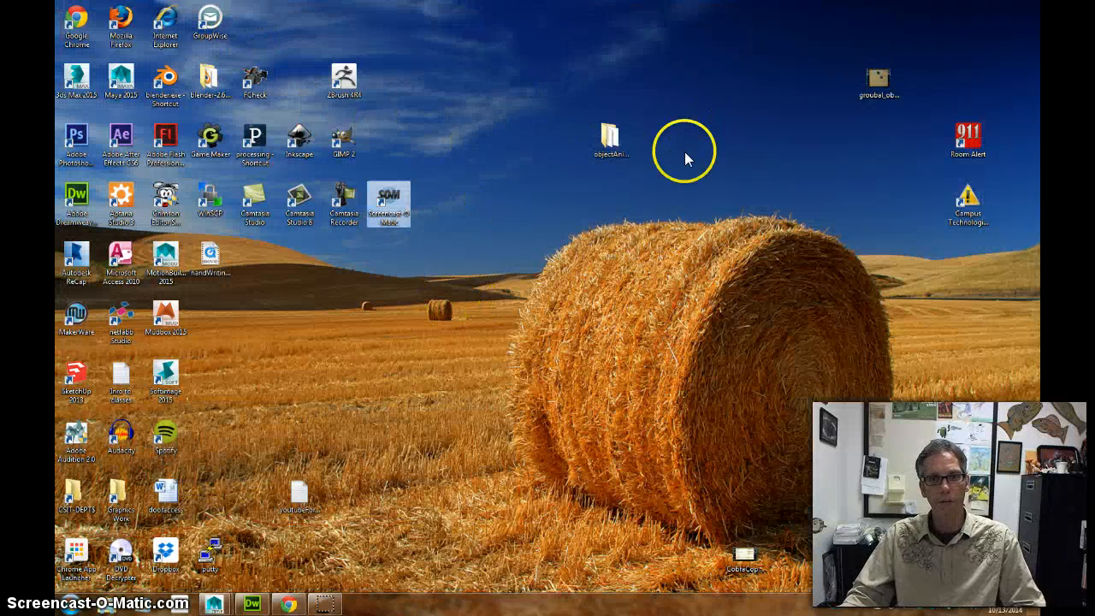
left_click(71, 605)
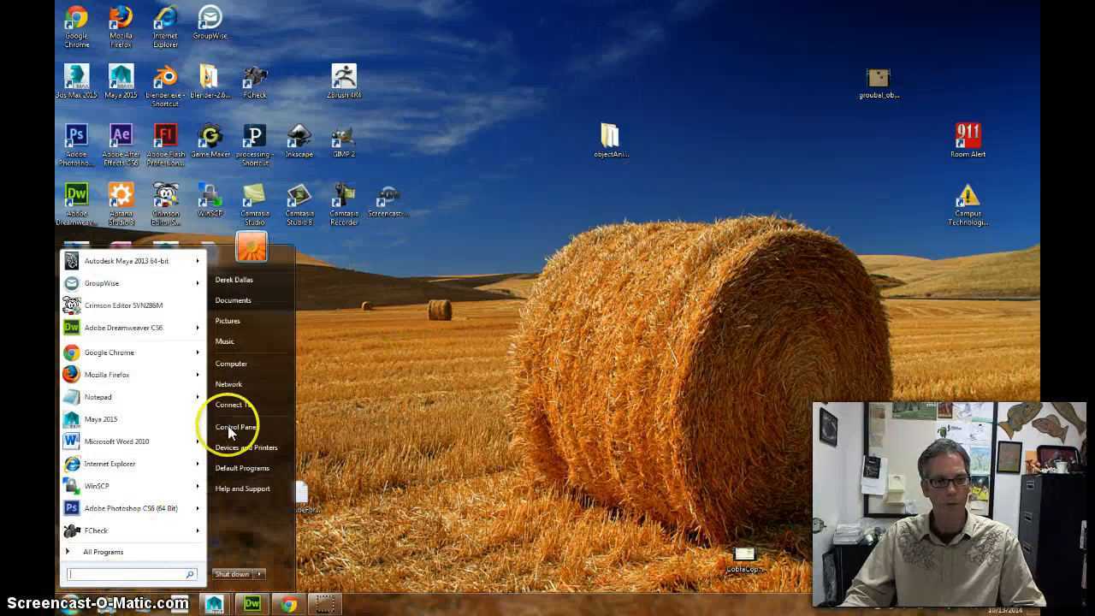
left_click(240, 359)
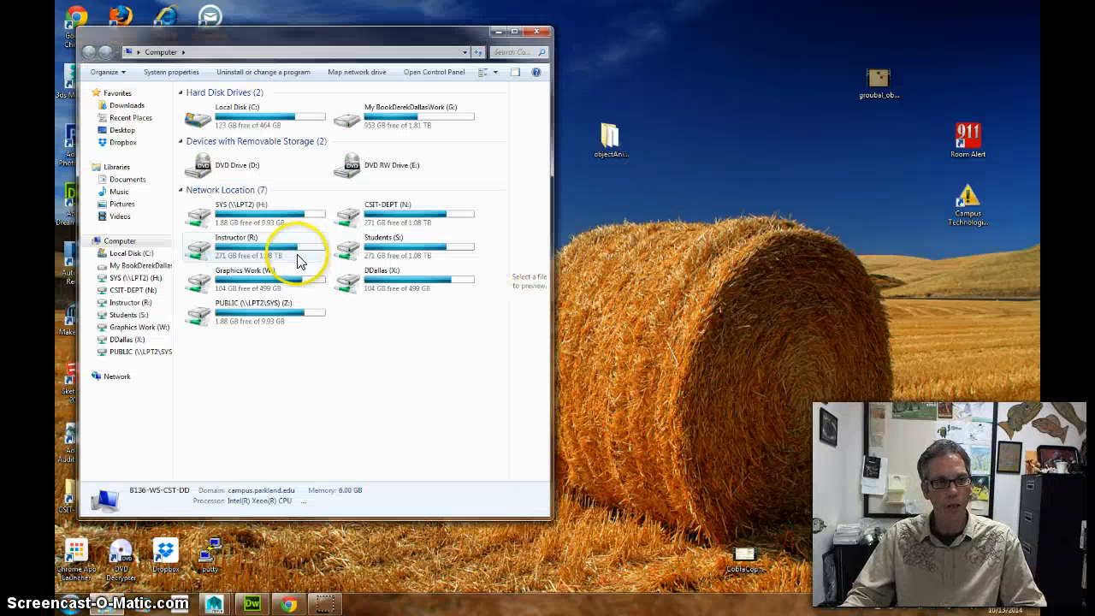
left_click(373, 283)
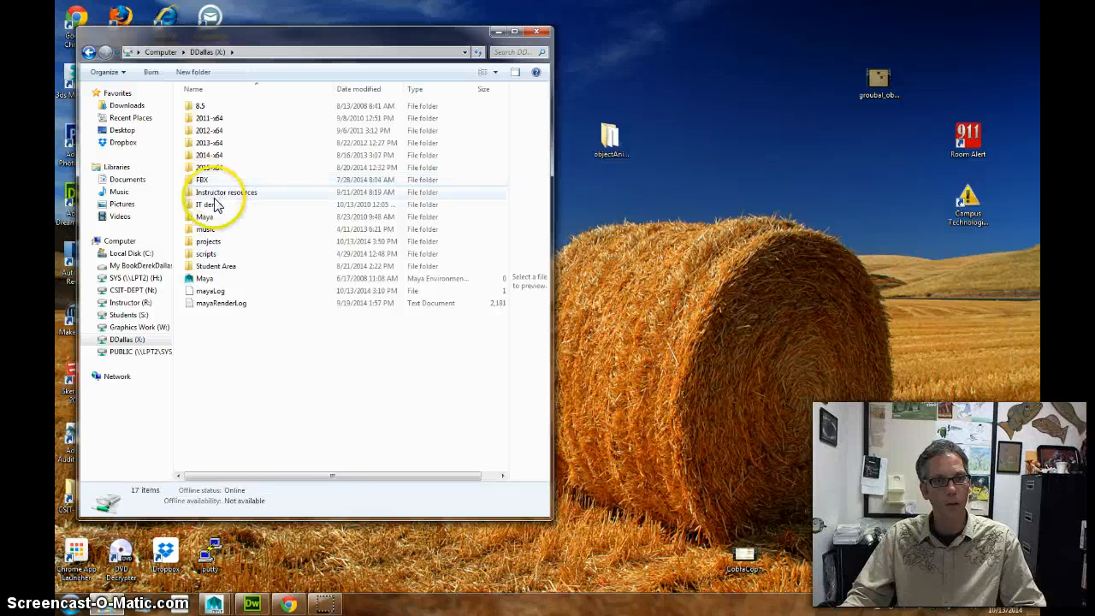
double_click(210, 242)
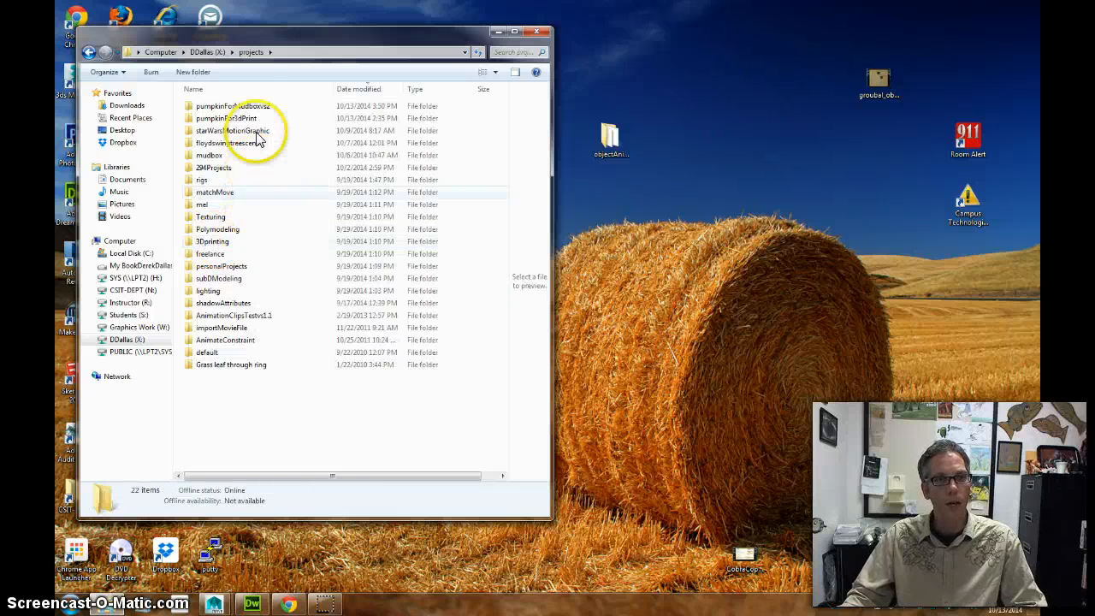
double_click(235, 106)
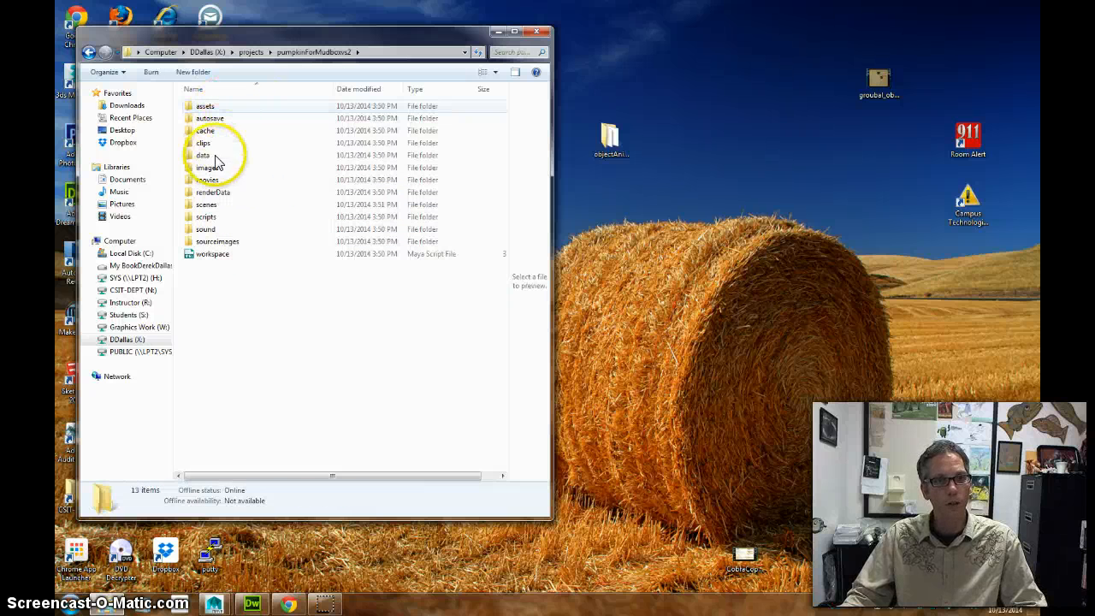
double_click(210, 206)
left_click(212, 120)
double_click(212, 120)
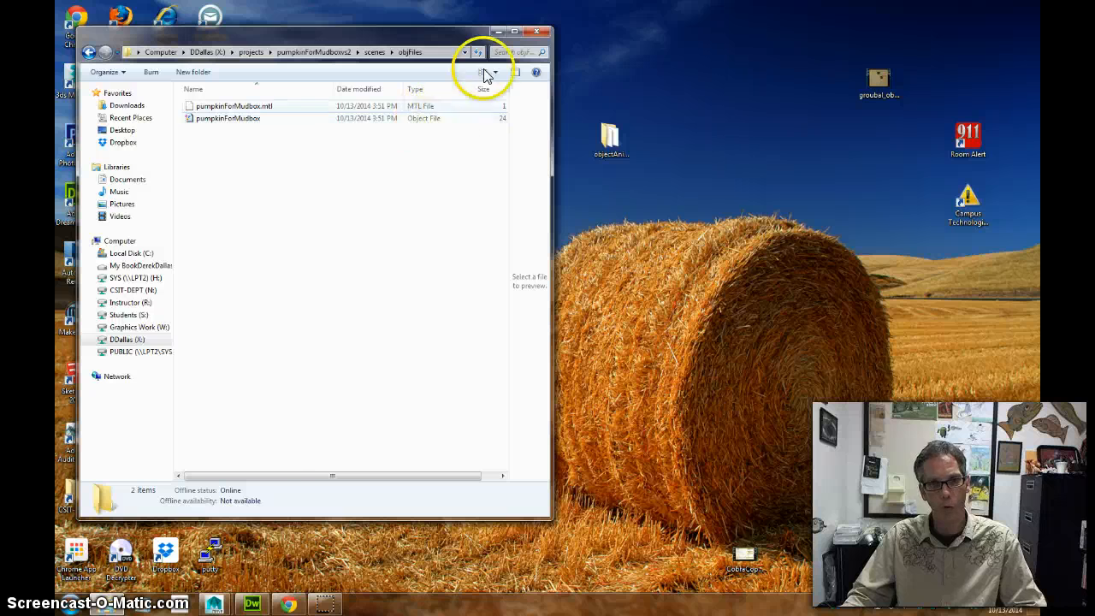
left_click(498, 32)
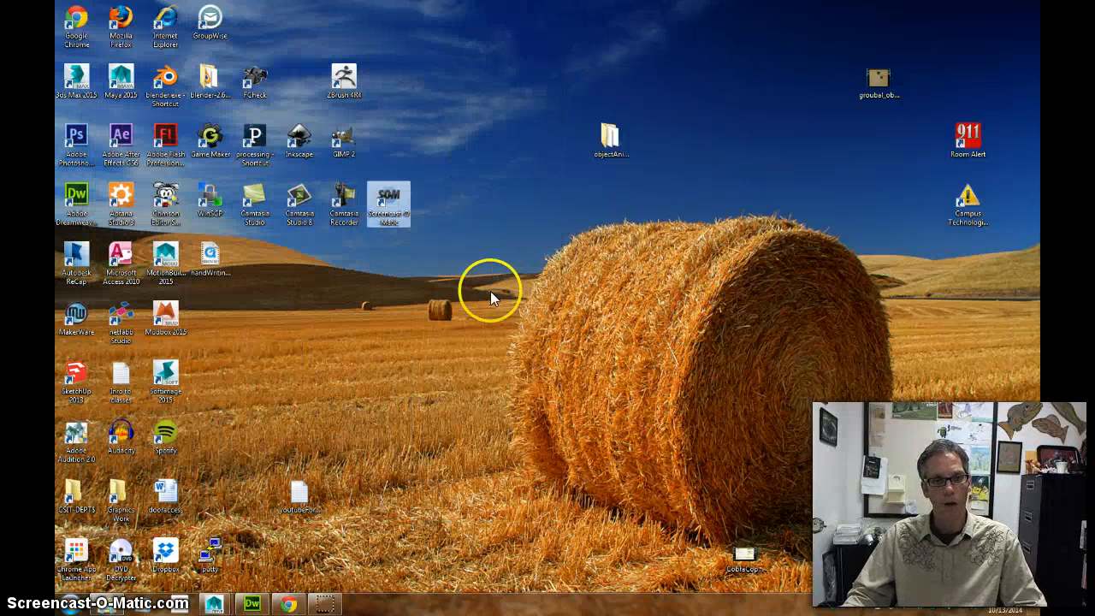
left_click(483, 373)
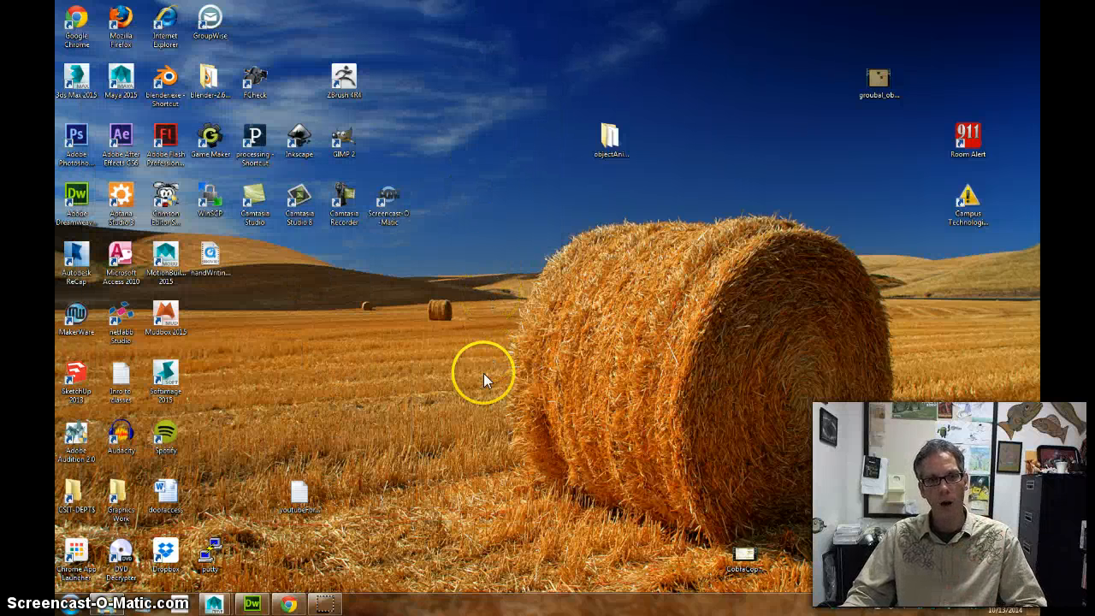